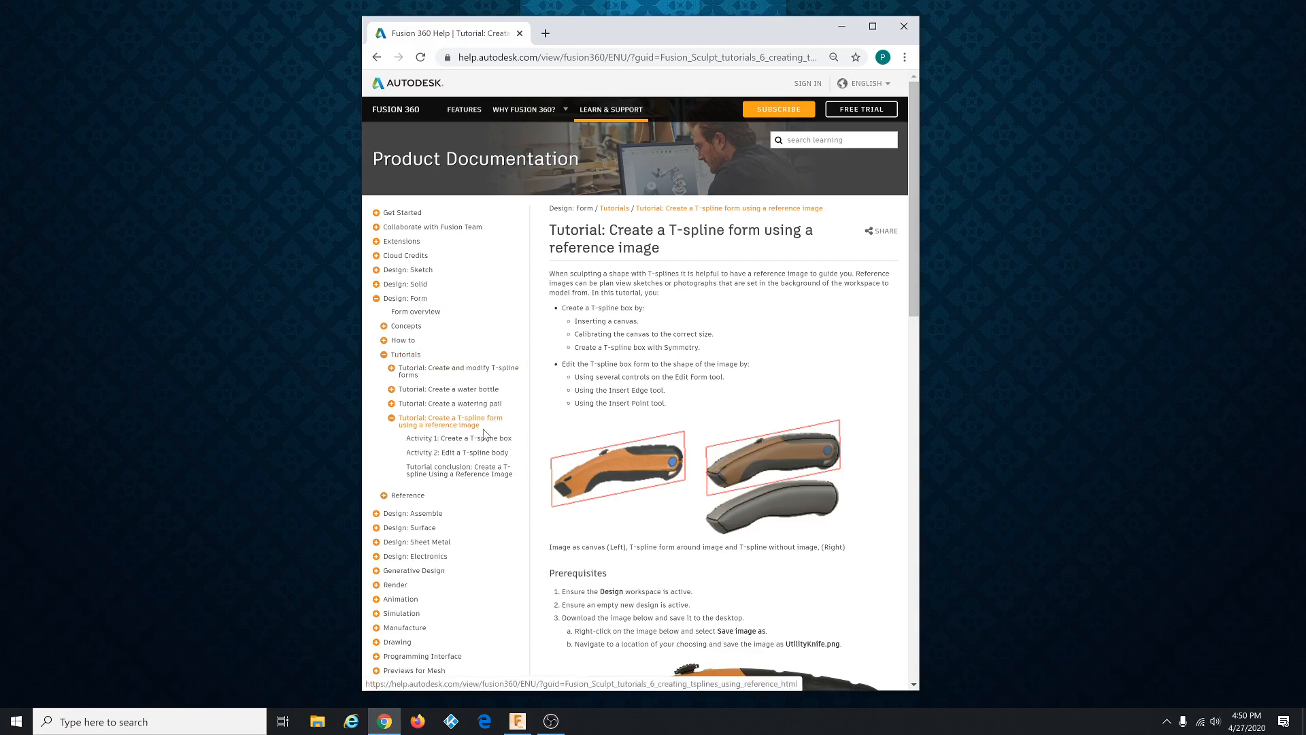
# Save the large utility knife image under the tutorial's prerequisites to the Desktop as utility-knife.png.
pyautogui.moveTo(915, 269); pyautogui.dragTo(906, 370)
pyautogui.scroll(-2, 808, 360)
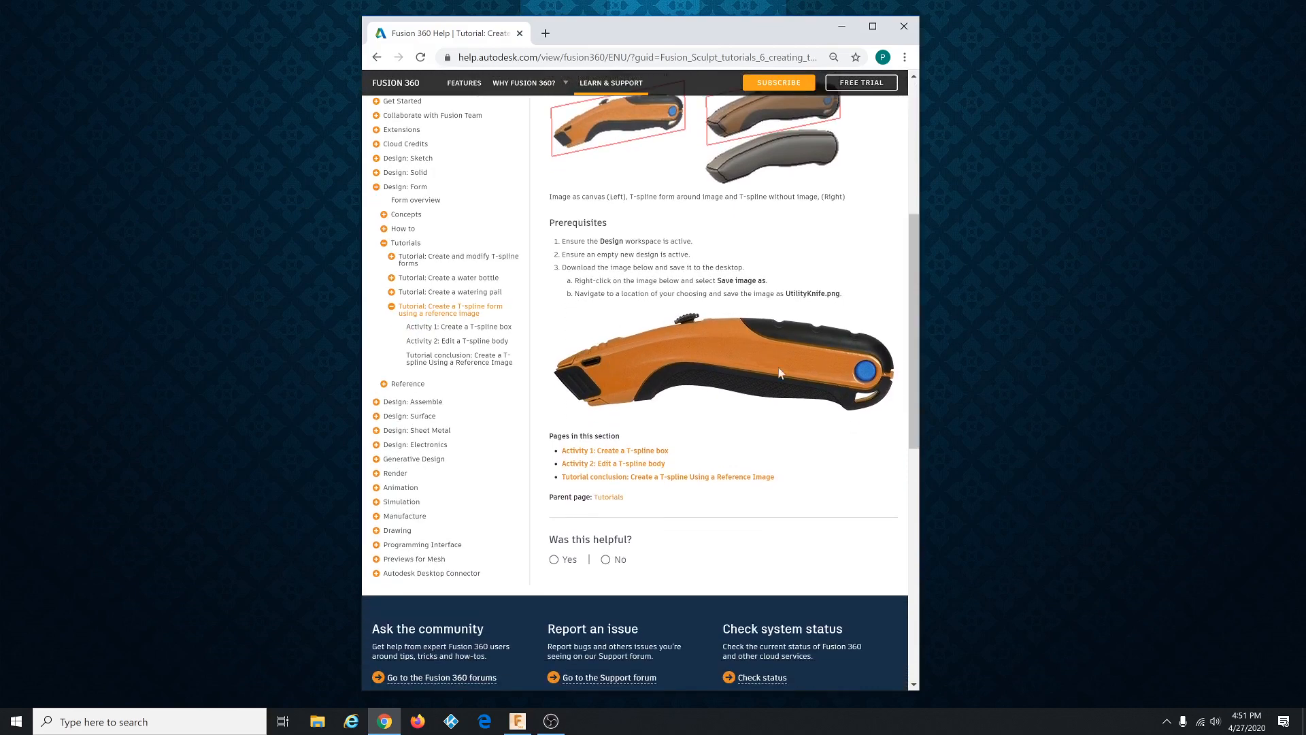
pyautogui.rightClick(715, 355)
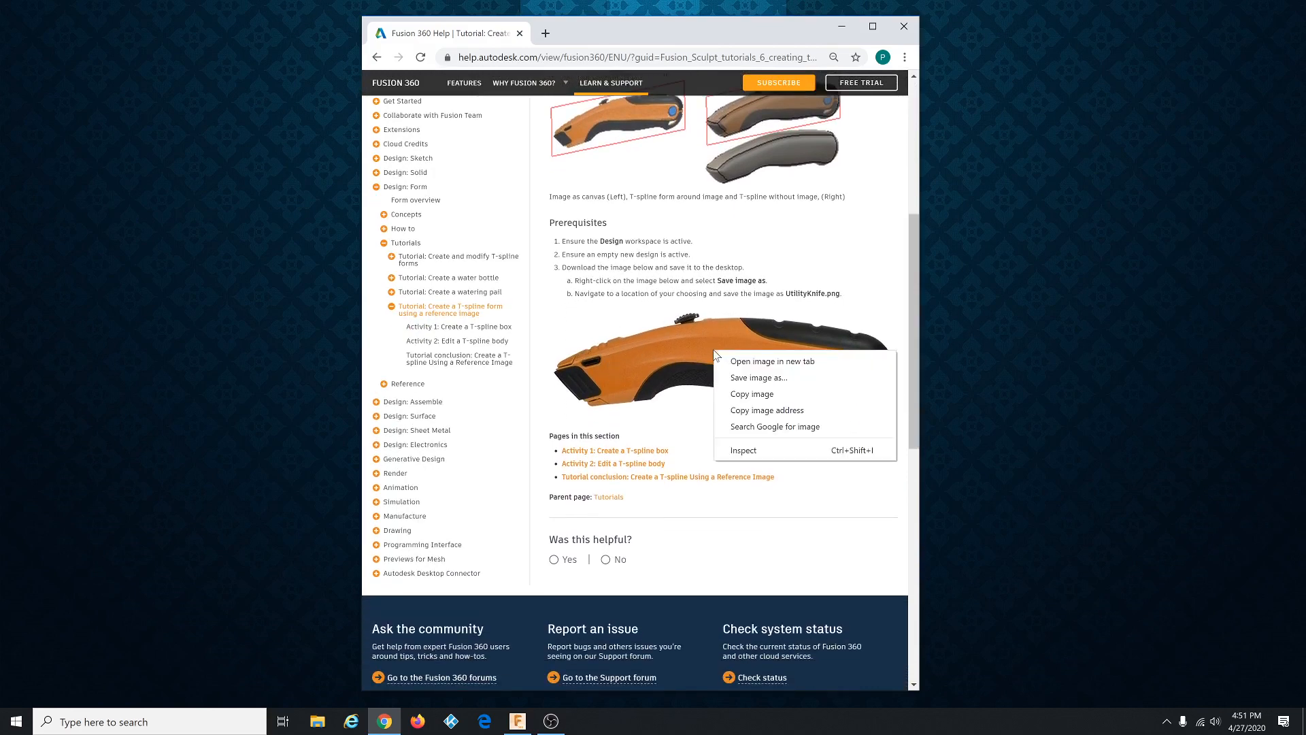
pyautogui.click(770, 379)
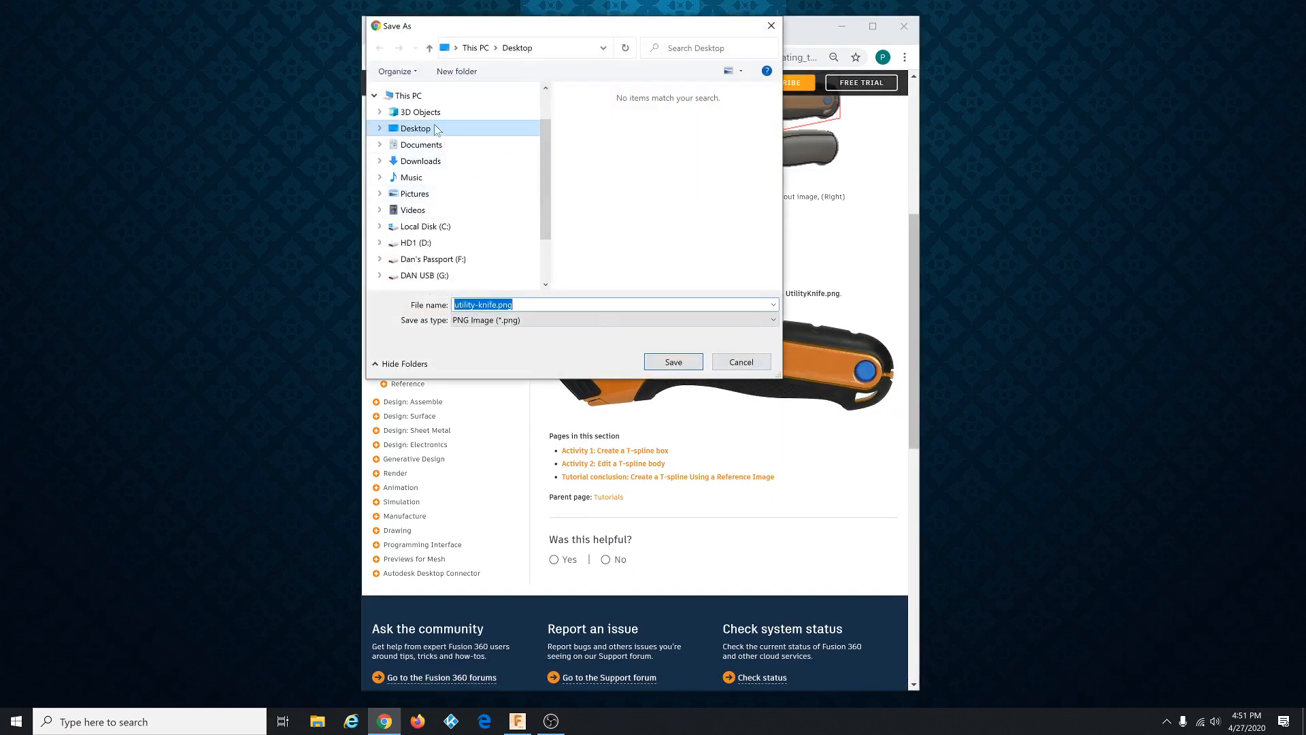
pyautogui.click(436, 130)
pyautogui.click(669, 363)
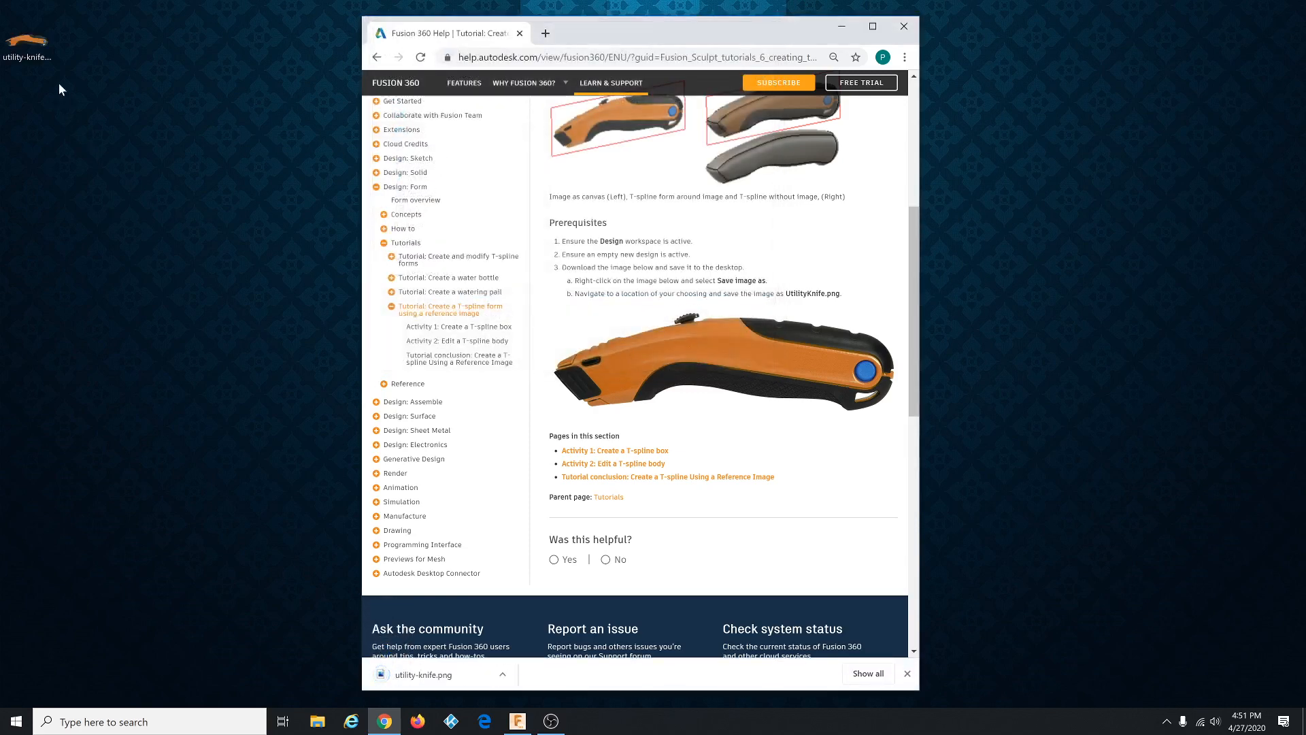
# Minimize the browser and switch to Fusion 360 with its empty, unsaved design.
pyautogui.moveTo(27, 40); pyautogui.dragTo(70, 60)
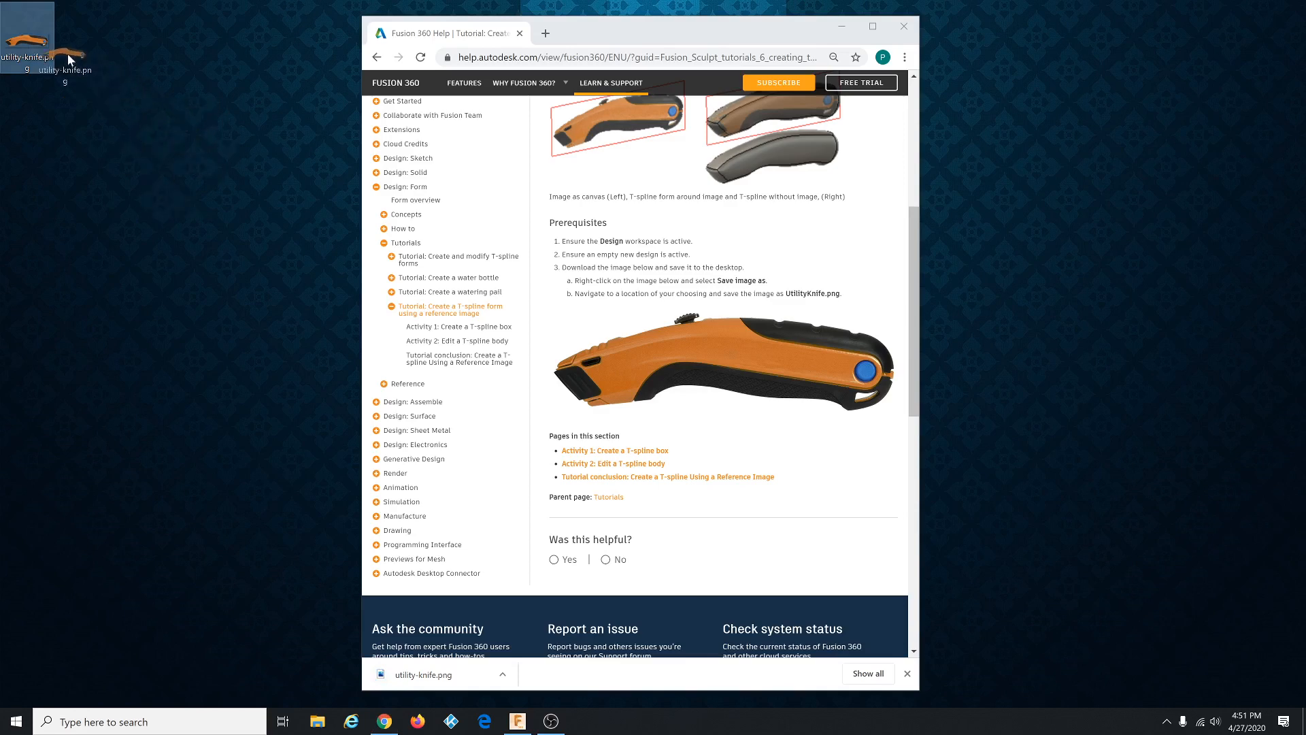
pyautogui.click(191, 116)
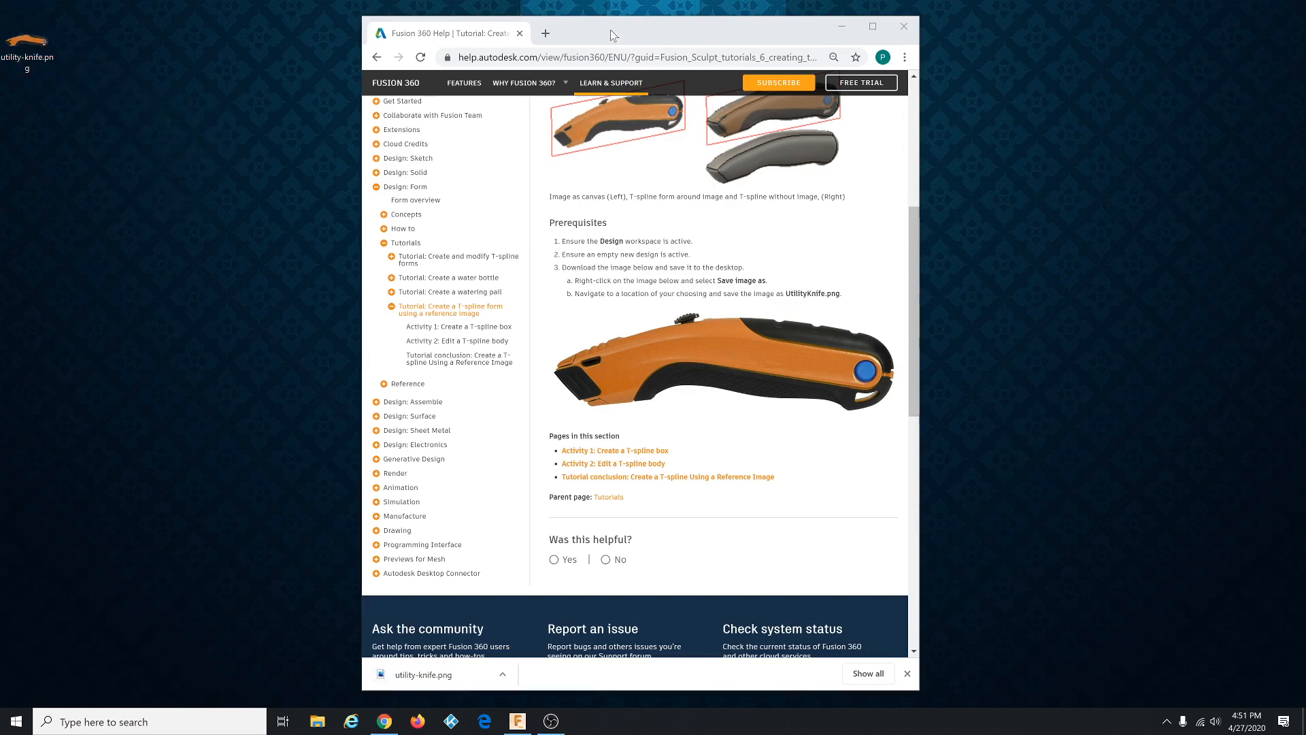
pyautogui.moveTo(611, 30); pyautogui.dragTo(1305, 1)
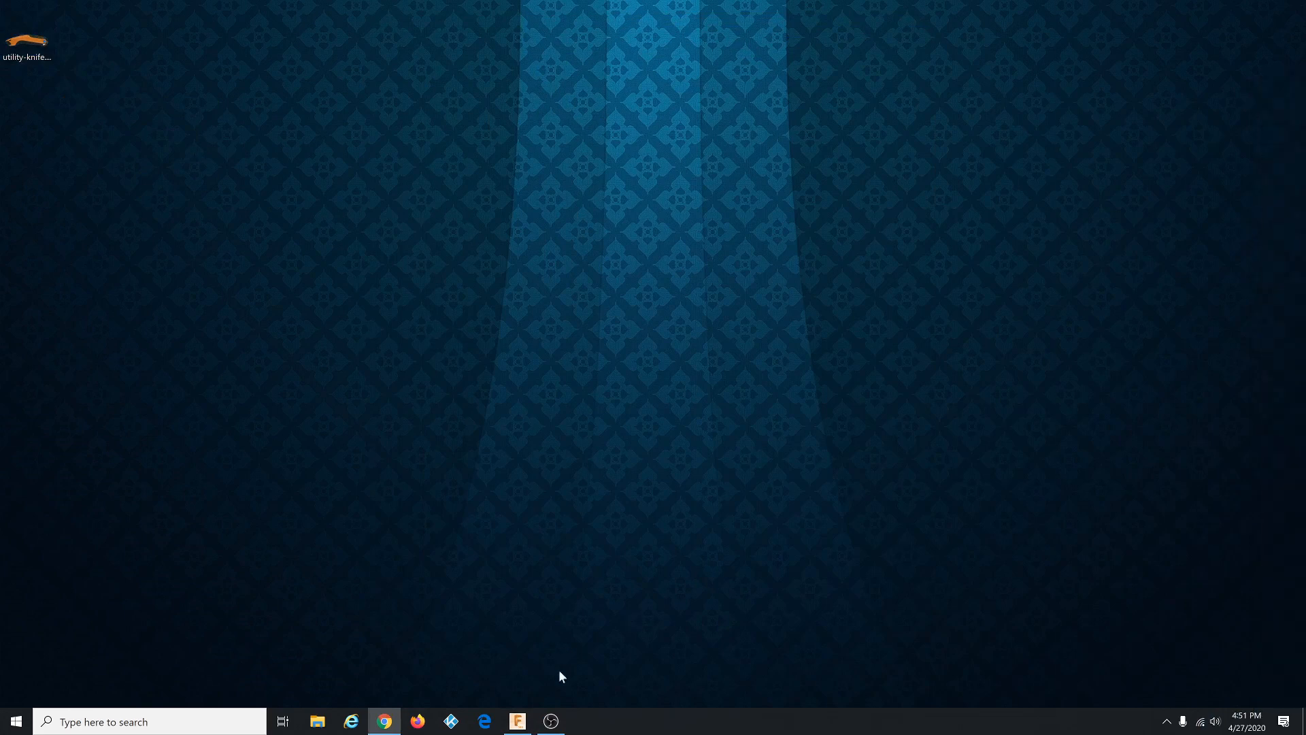
pyautogui.click(517, 721)
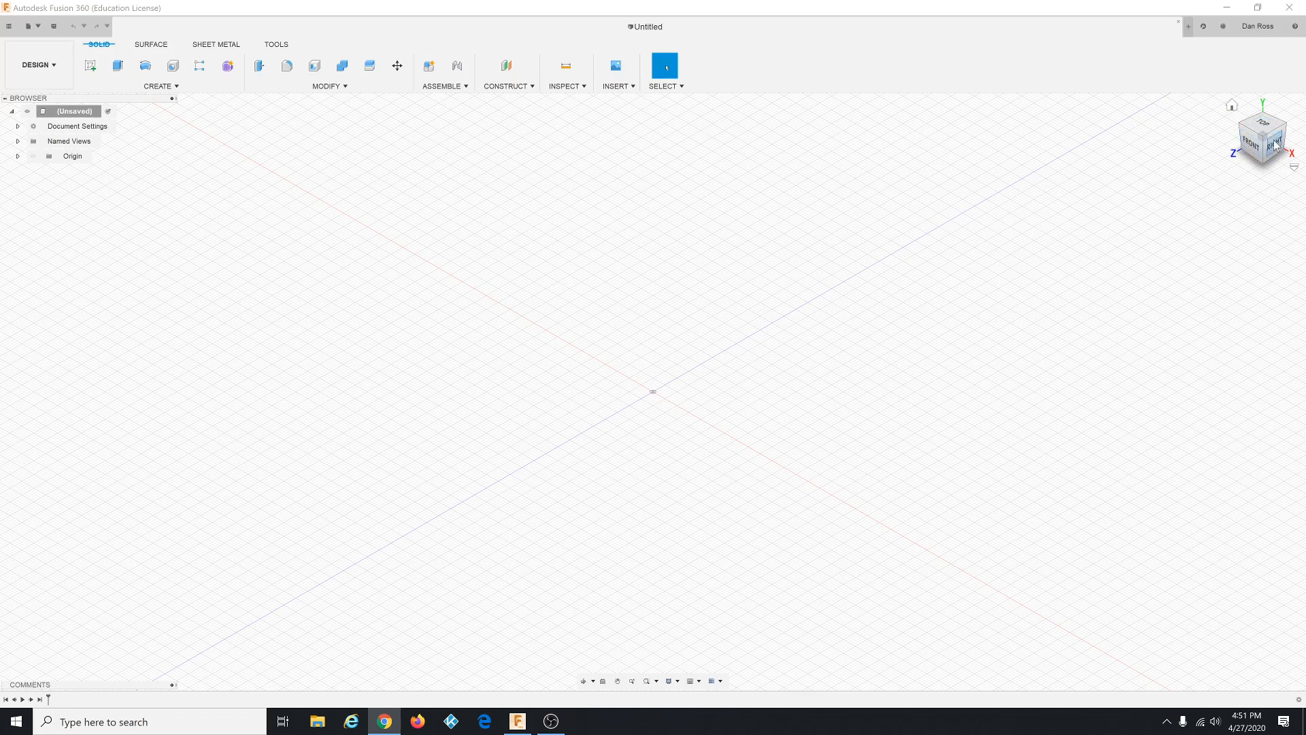
# Set the default modeling orientation to Y up in the general preferences.
pyautogui.click(1261, 34)
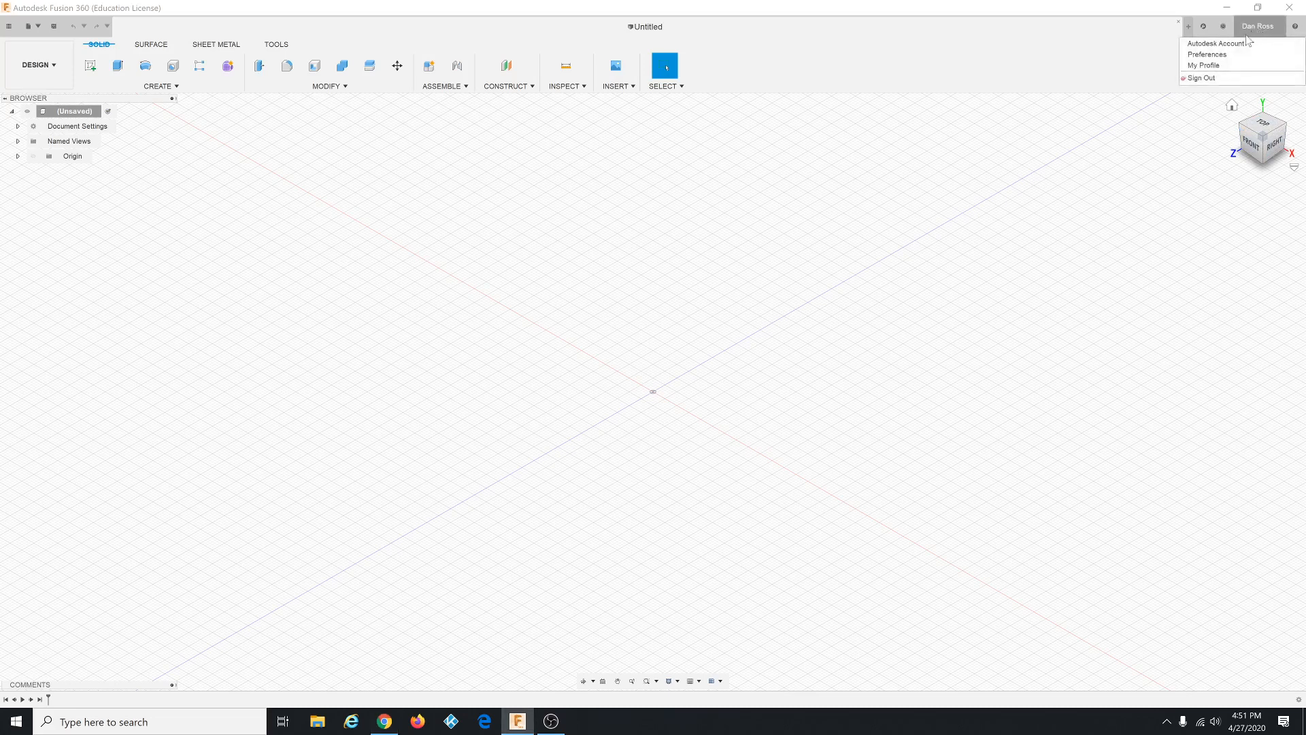
pyautogui.click(1218, 57)
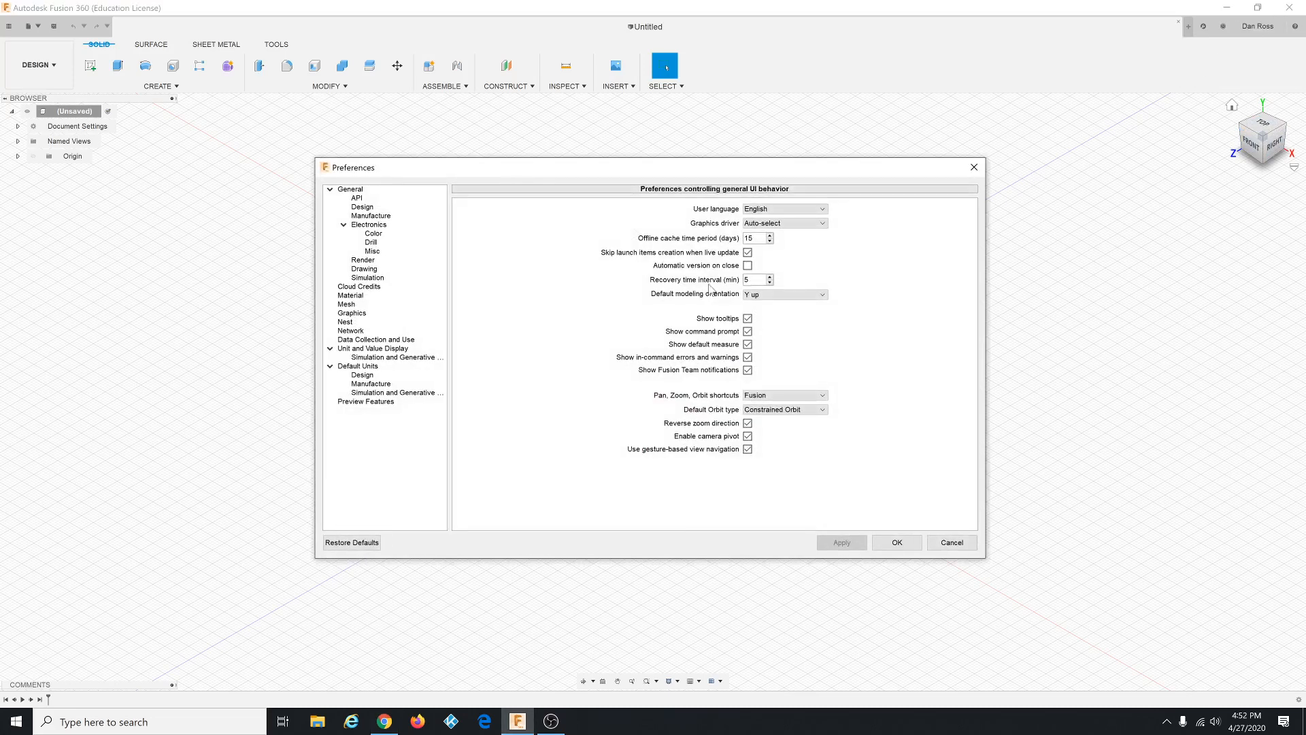
pyautogui.click(775, 297)
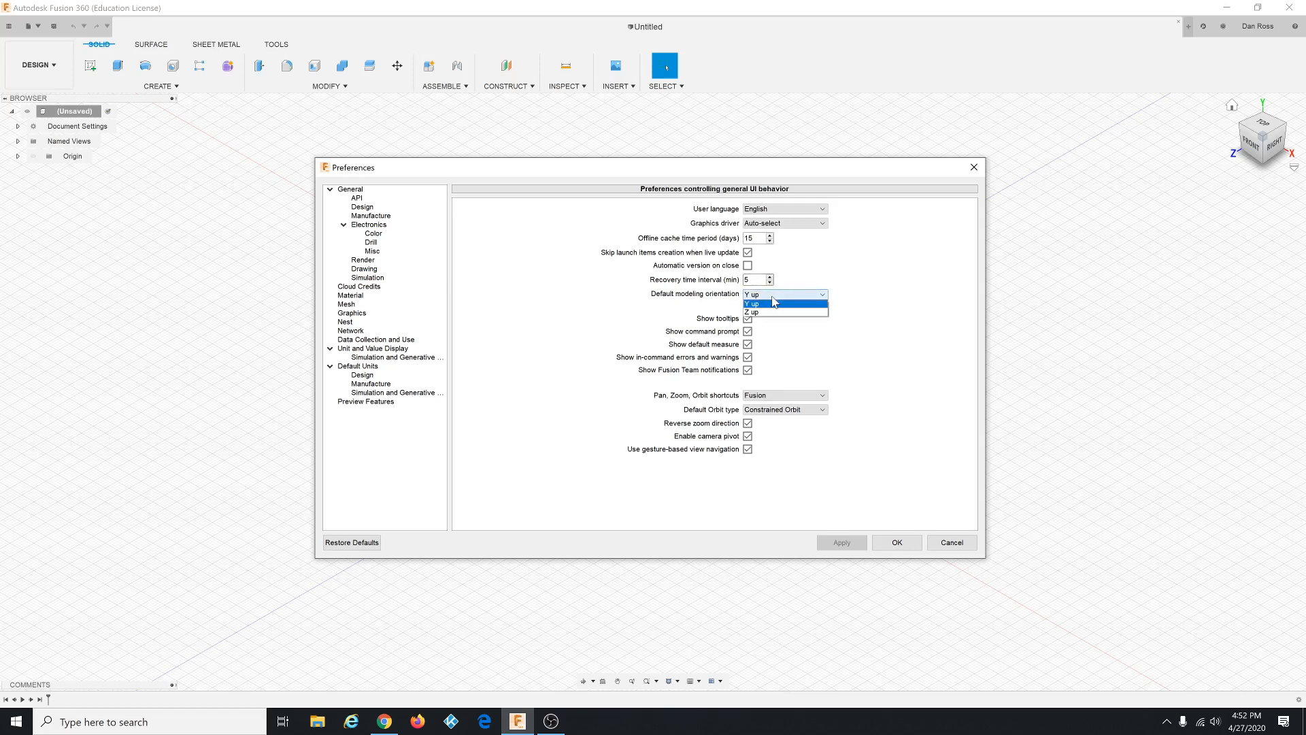
pyautogui.click(769, 306)
pyautogui.click(772, 296)
pyautogui.click(771, 303)
pyautogui.click(773, 299)
pyautogui.click(771, 304)
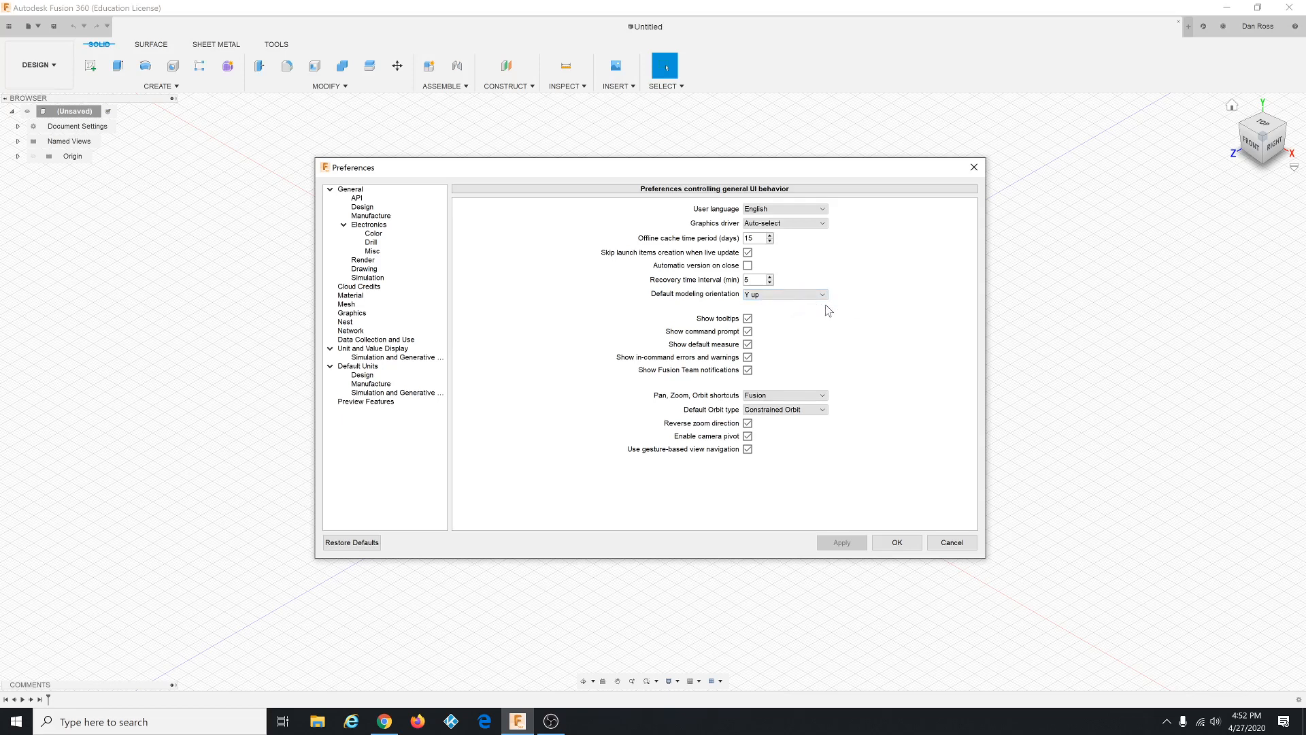
pyautogui.click(895, 544)
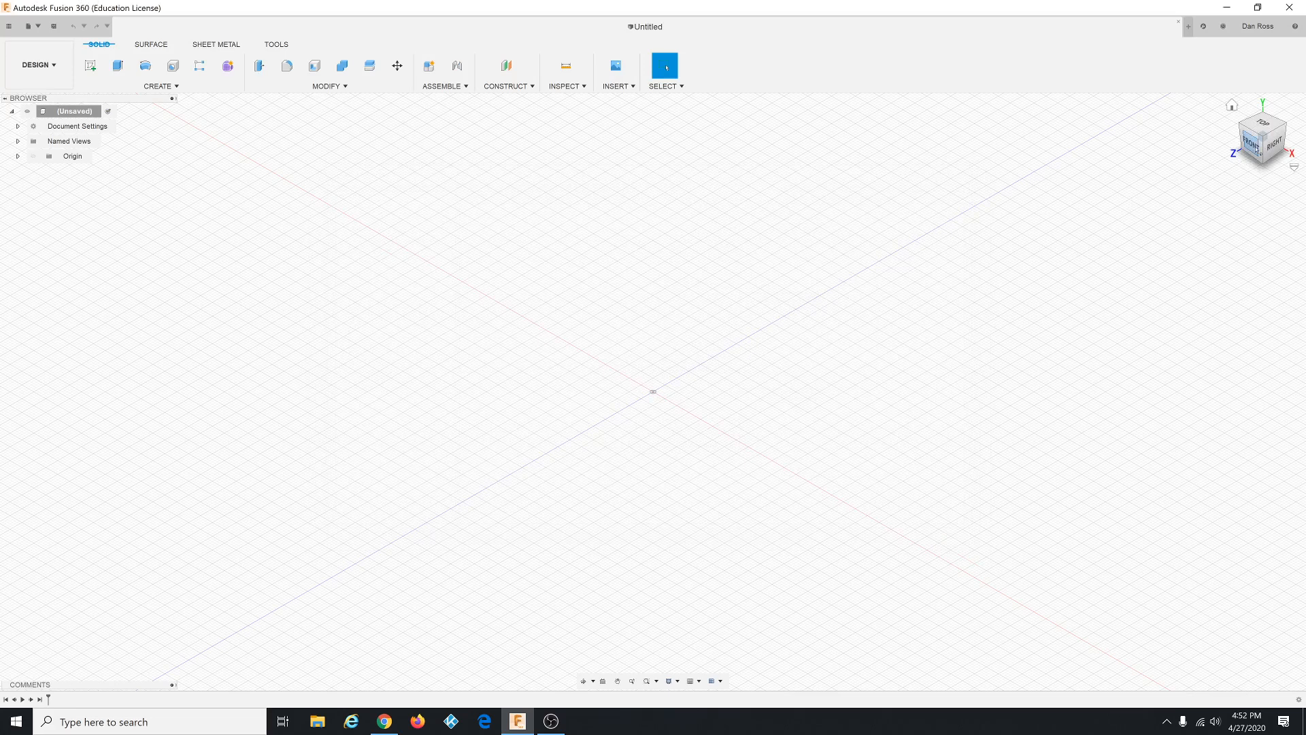
# Switch to the front view and load utility-knife.png from the computer's Desktop as a canvas image.
pyautogui.click(1257, 150)
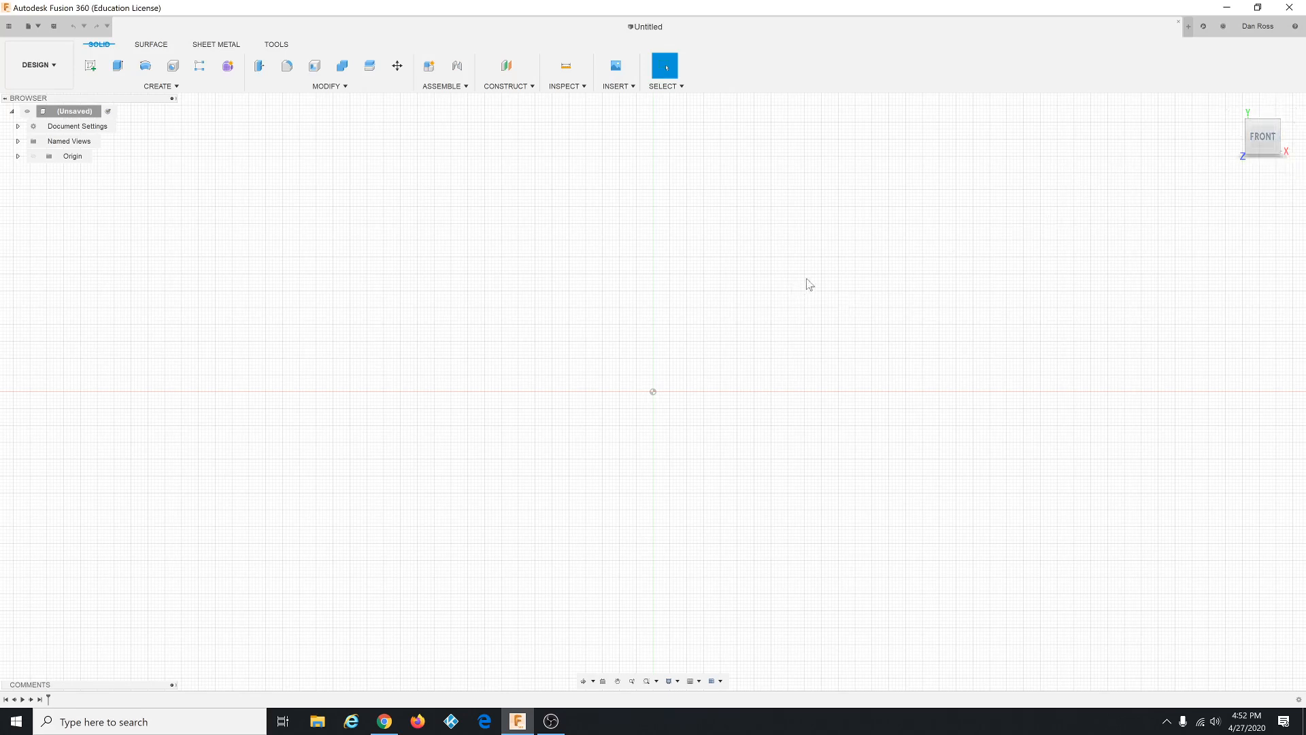
pyautogui.click(627, 91)
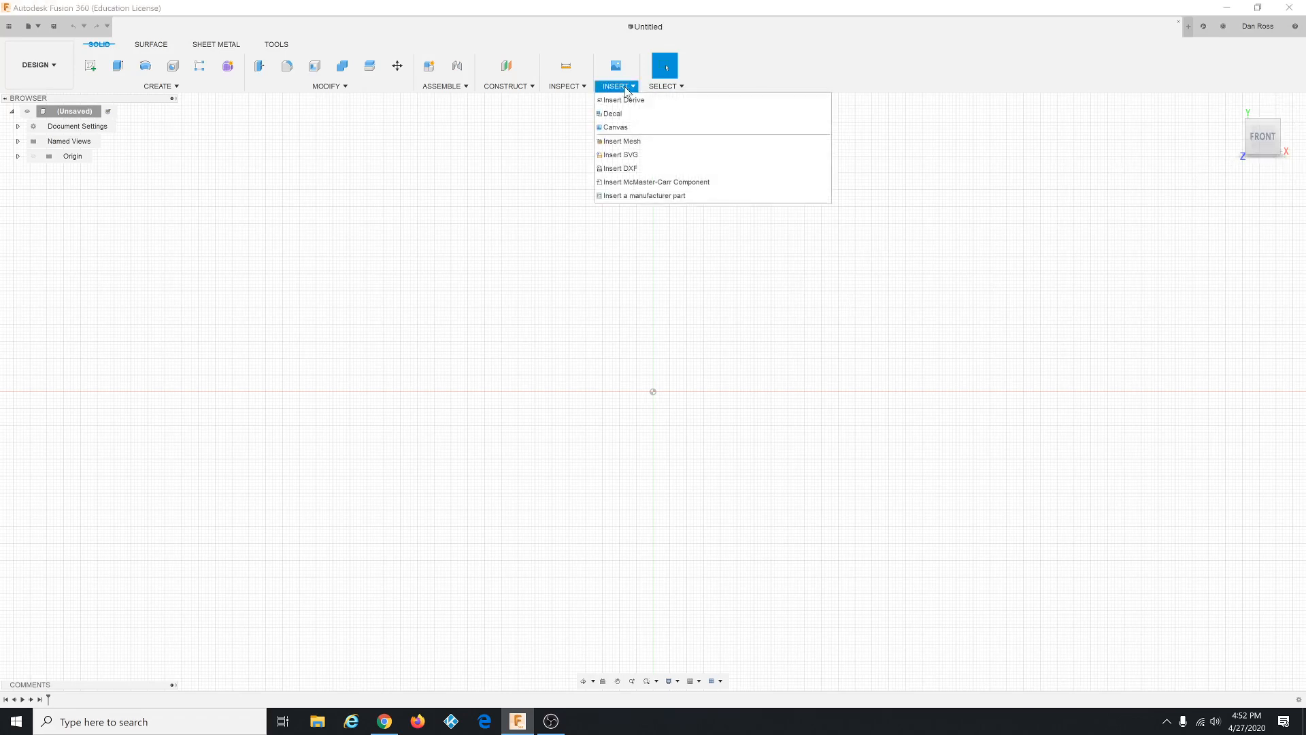
pyautogui.click(619, 127)
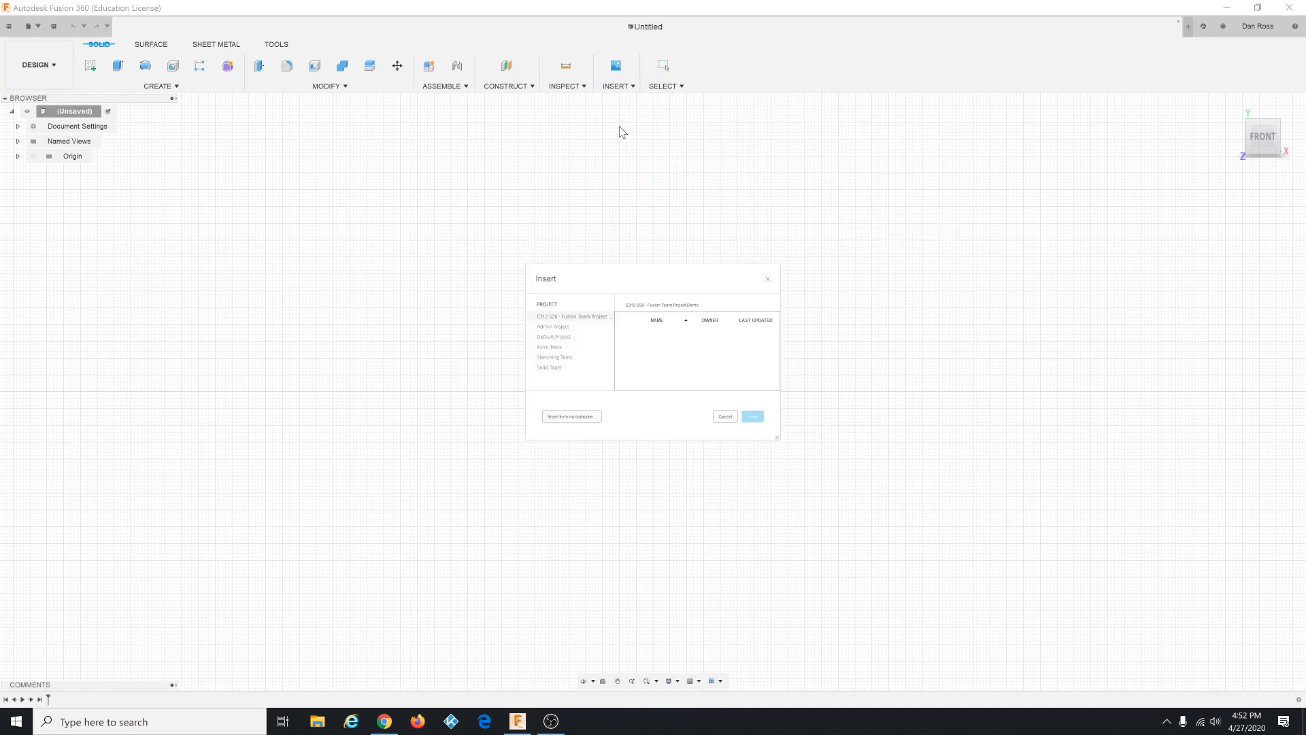
pyautogui.click(573, 418)
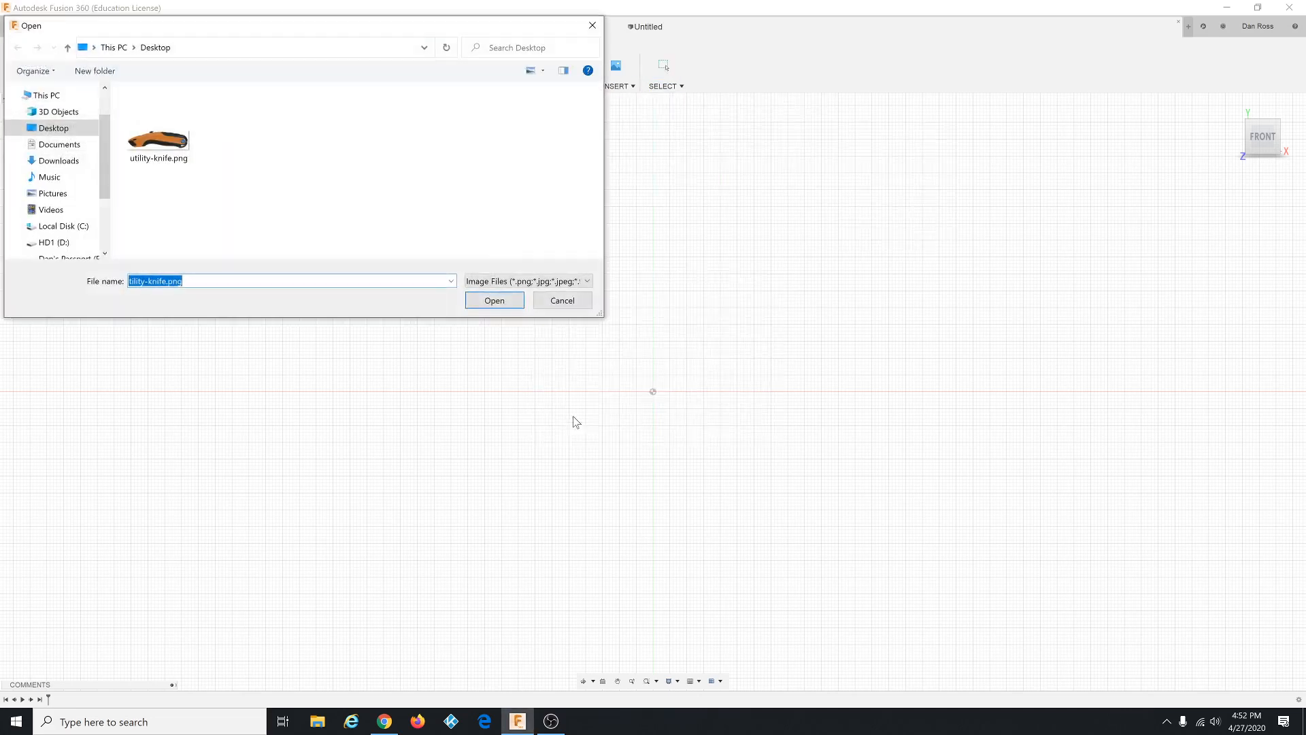
pyautogui.click(162, 147)
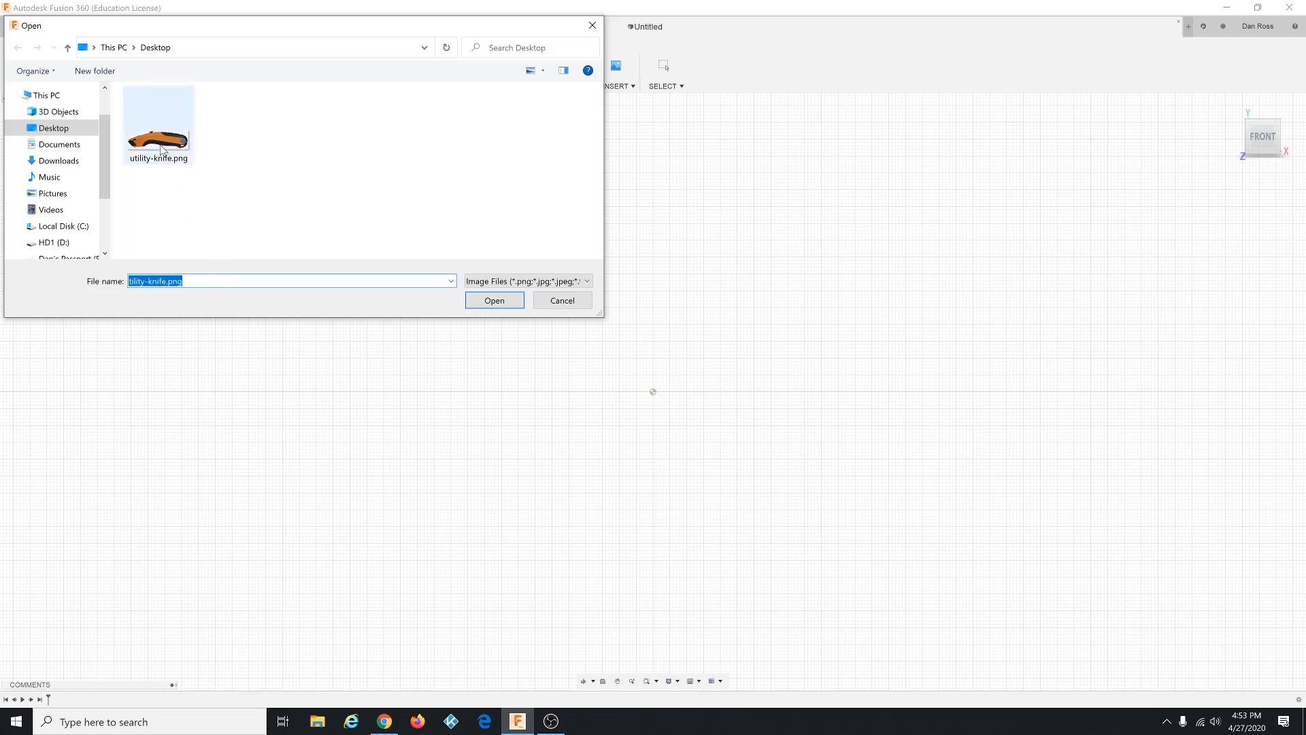
pyautogui.click(73, 127)
pyautogui.click(173, 106)
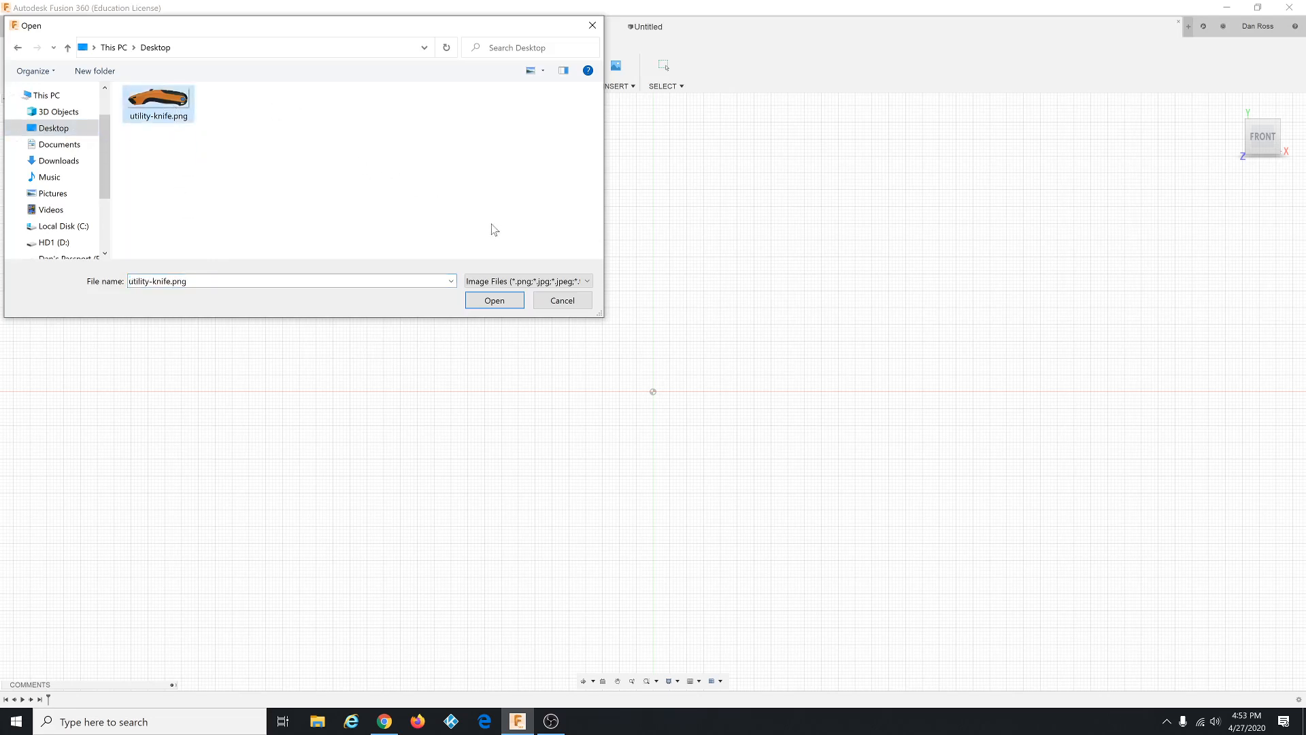
pyautogui.click(495, 302)
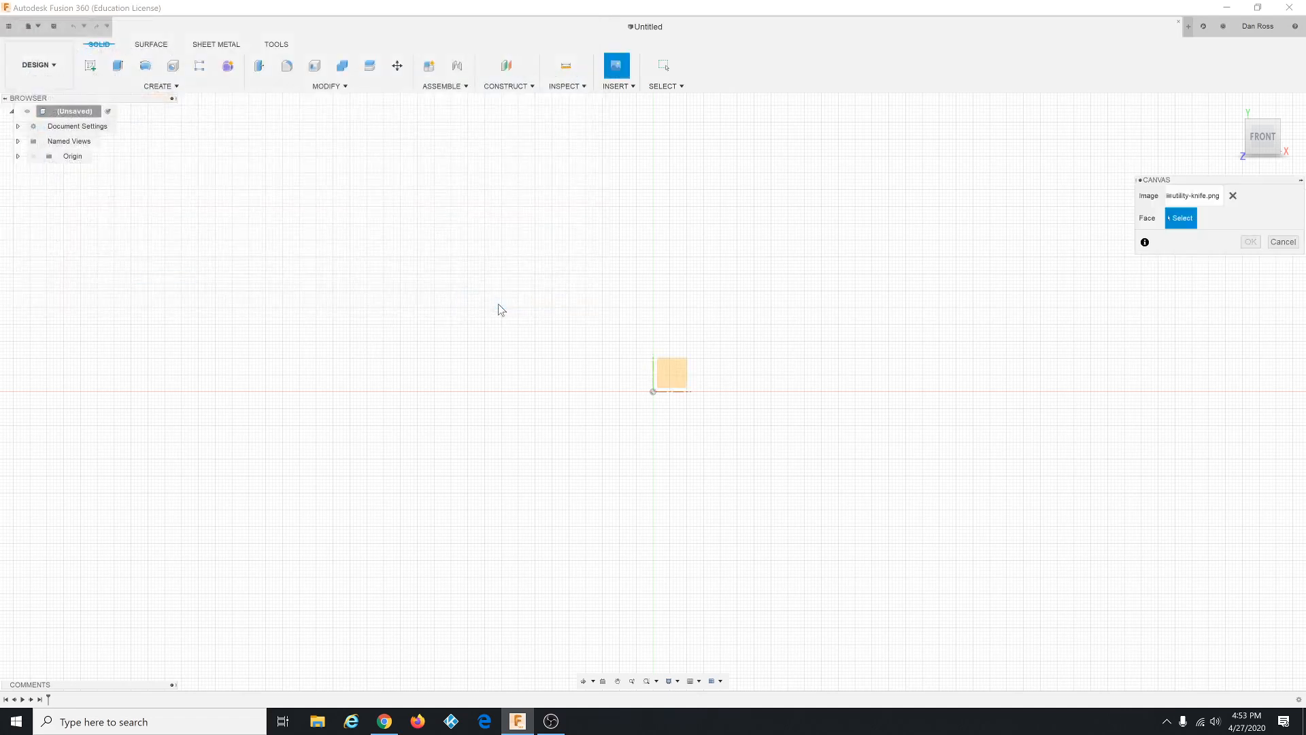
# Place the canvas on the front XY plane at the origin, keeping 85 opacity and a scale of 1.00.
pyautogui.click(667, 372)
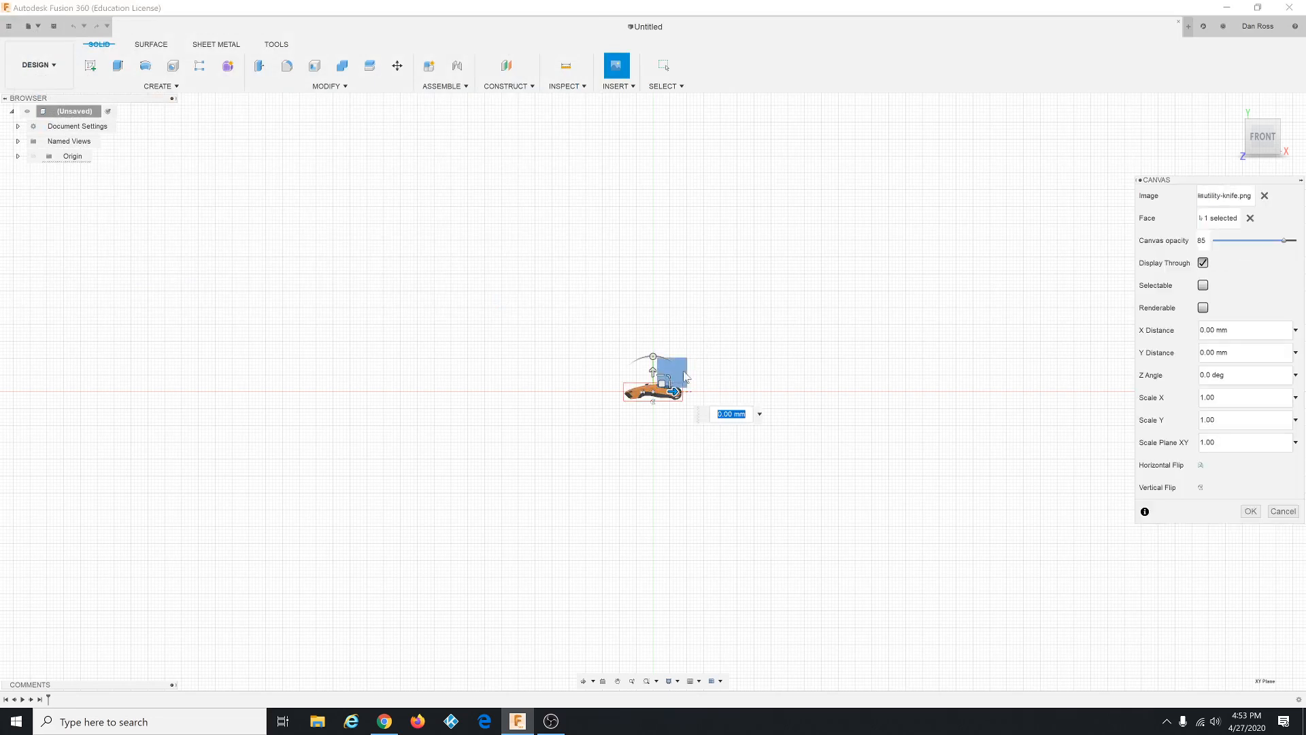
pyautogui.click(1202, 240)
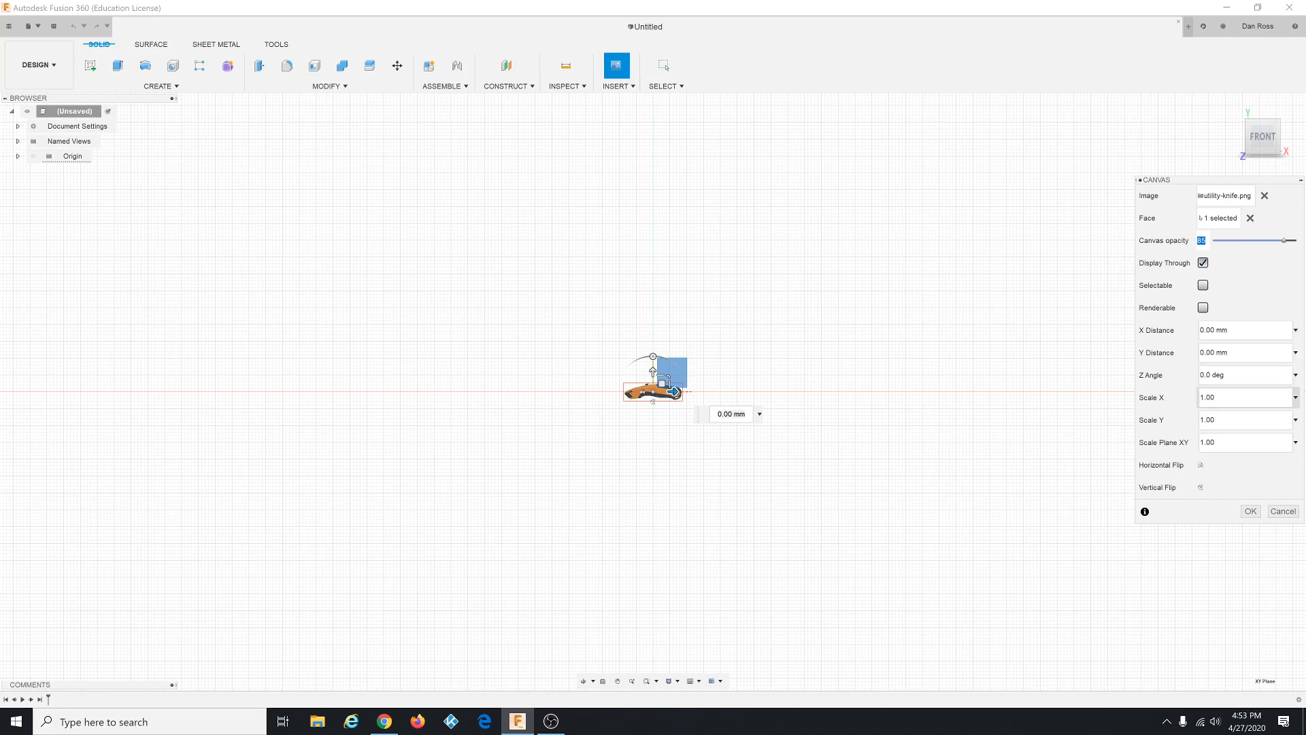
pyautogui.click(1252, 514)
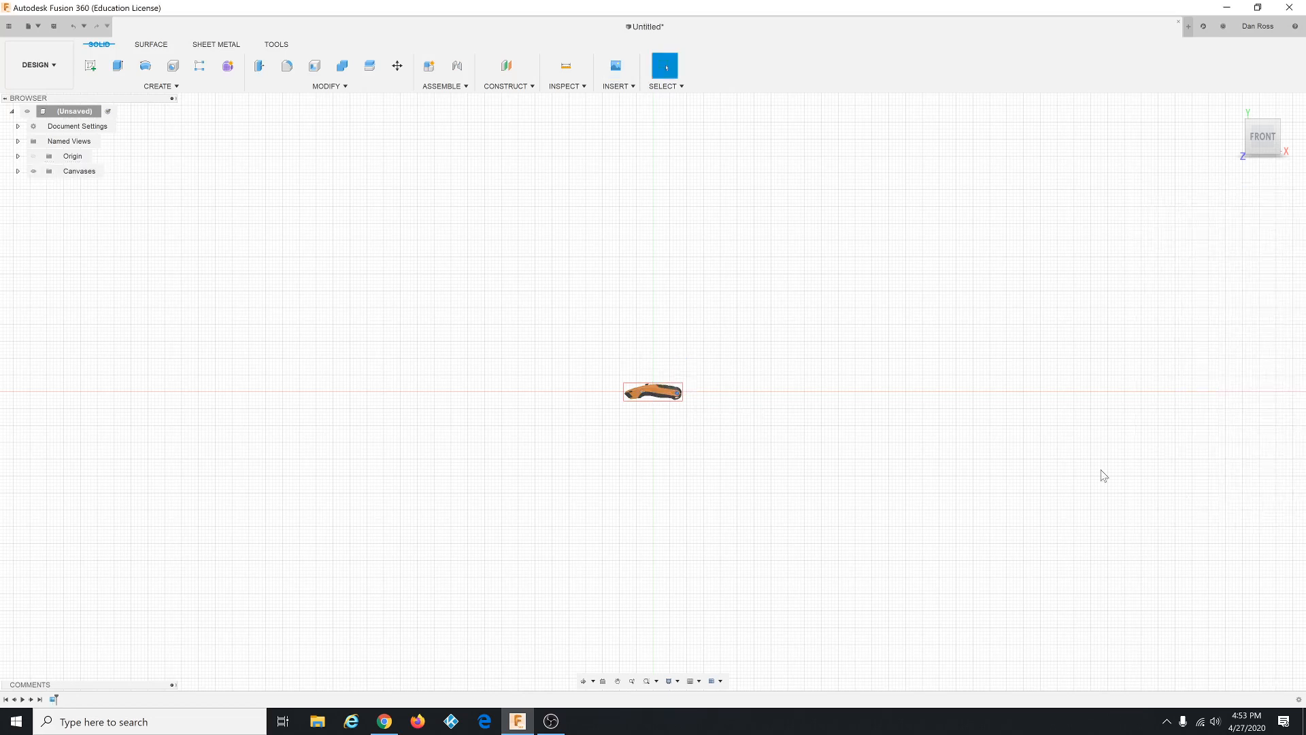
# Calibrate the utility-knife canvas by picking the blade-end tip and the rear end of the handle as reference points.
pyautogui.scroll(2, 712, 401)
pyautogui.scroll(2, 673, 394)
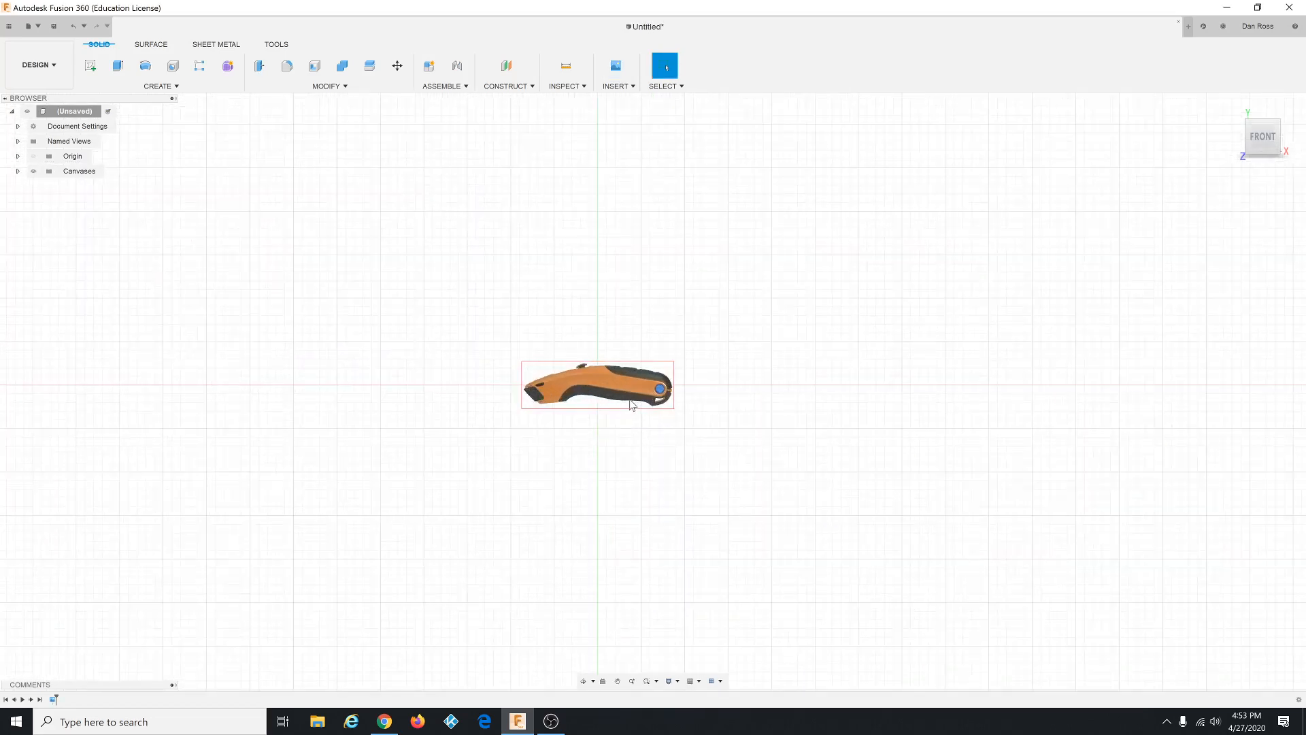
pyautogui.scroll(-1, 320, 319)
pyautogui.scroll(-1, 169, 242)
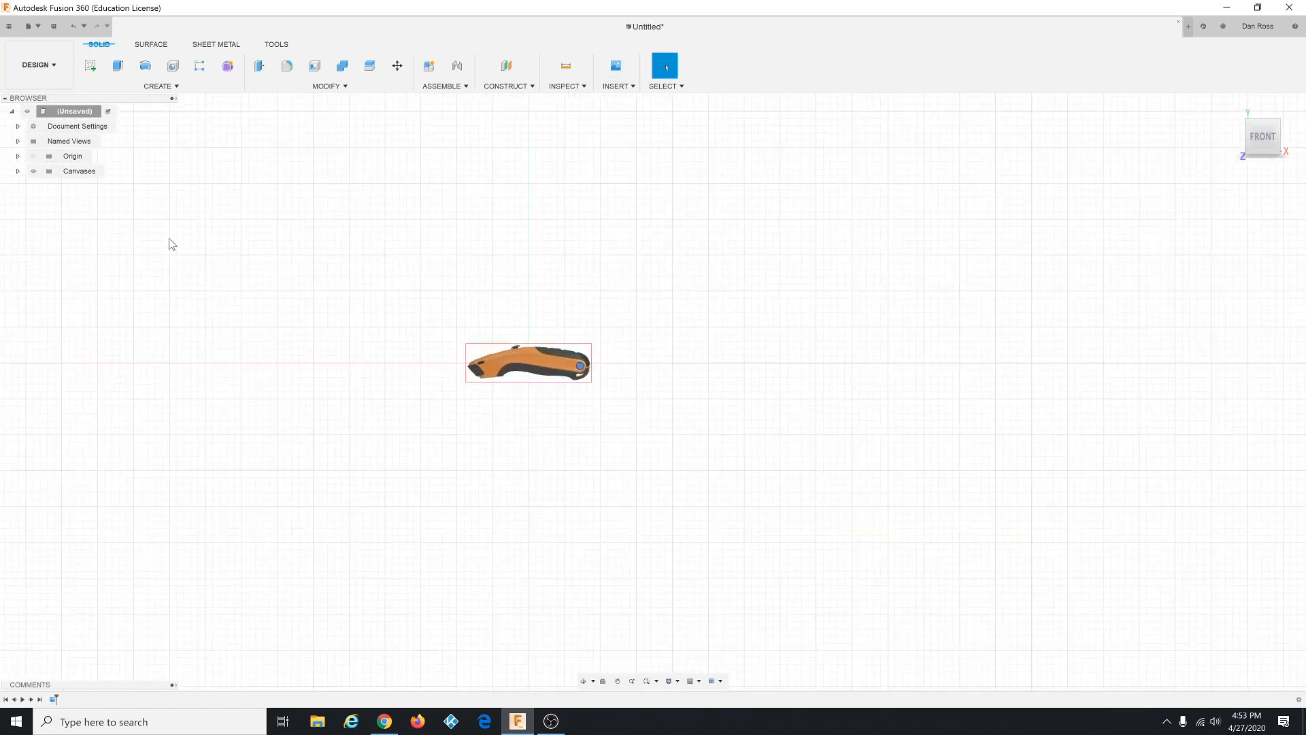
pyautogui.click(17, 171)
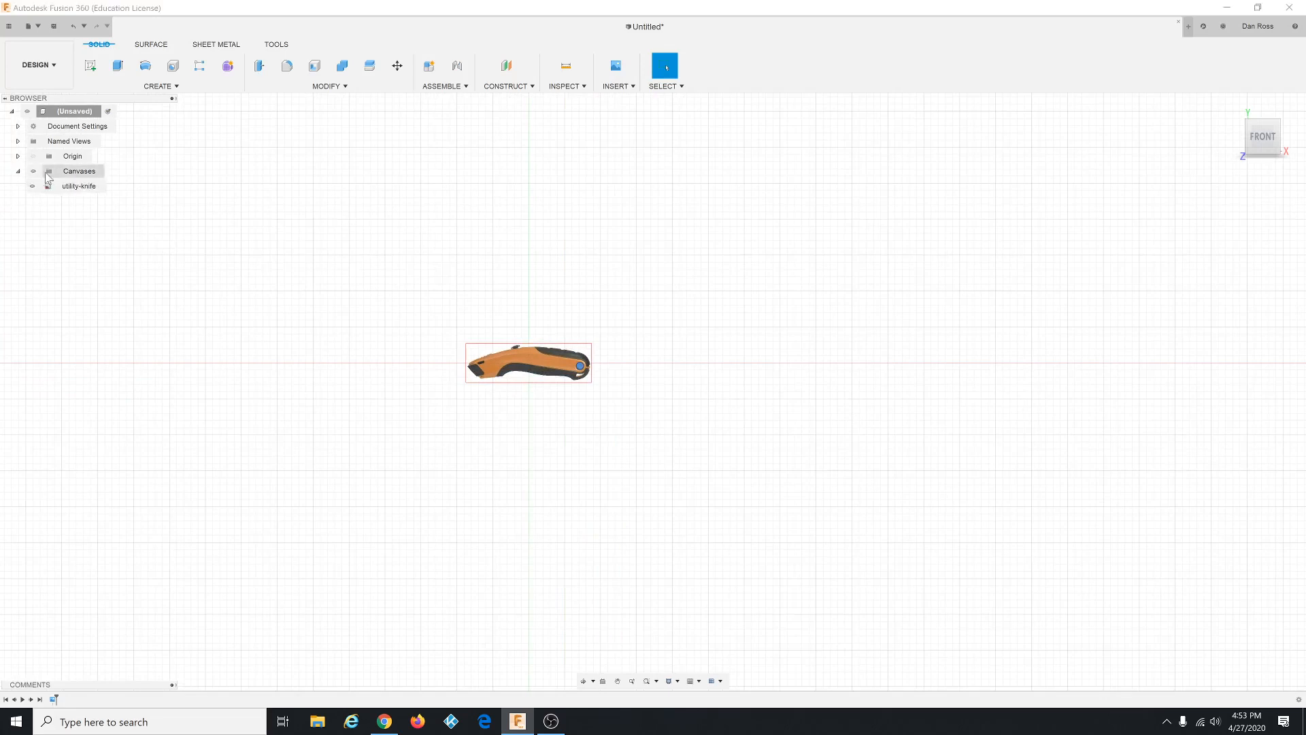
pyautogui.click(73, 187)
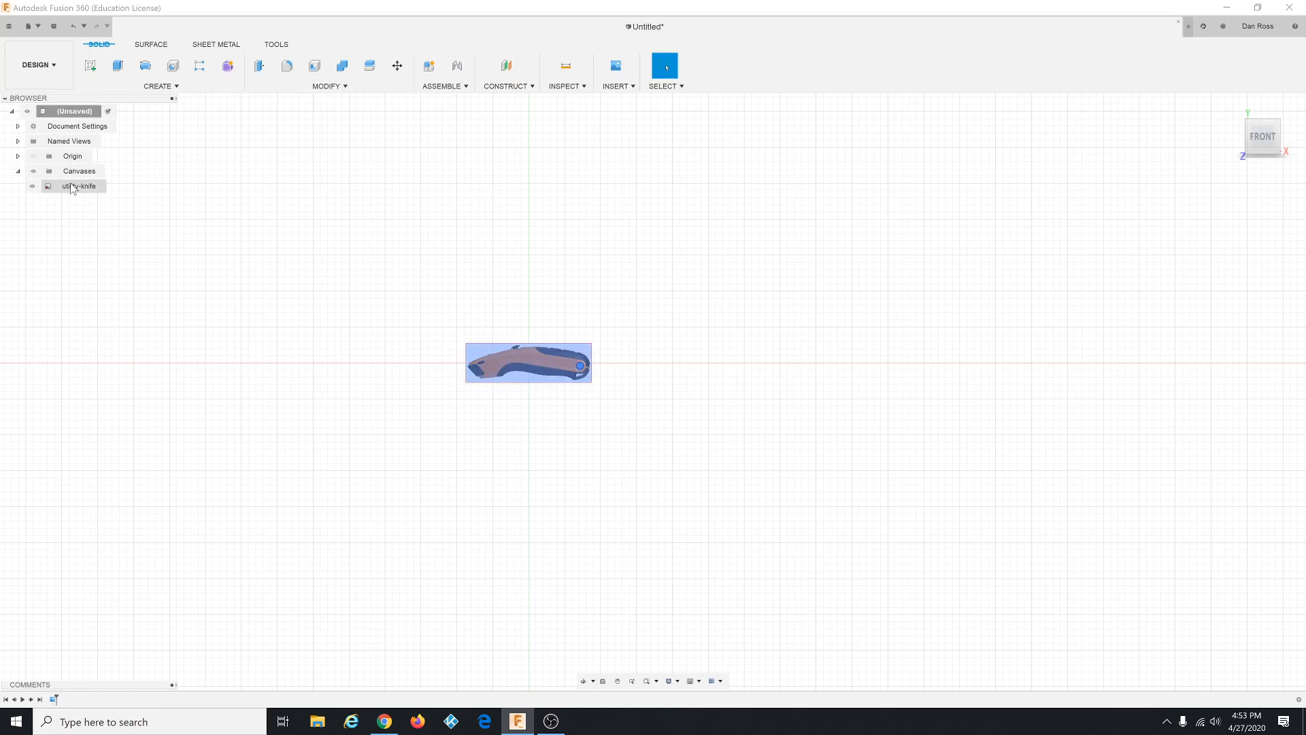
pyautogui.rightClick(73, 188)
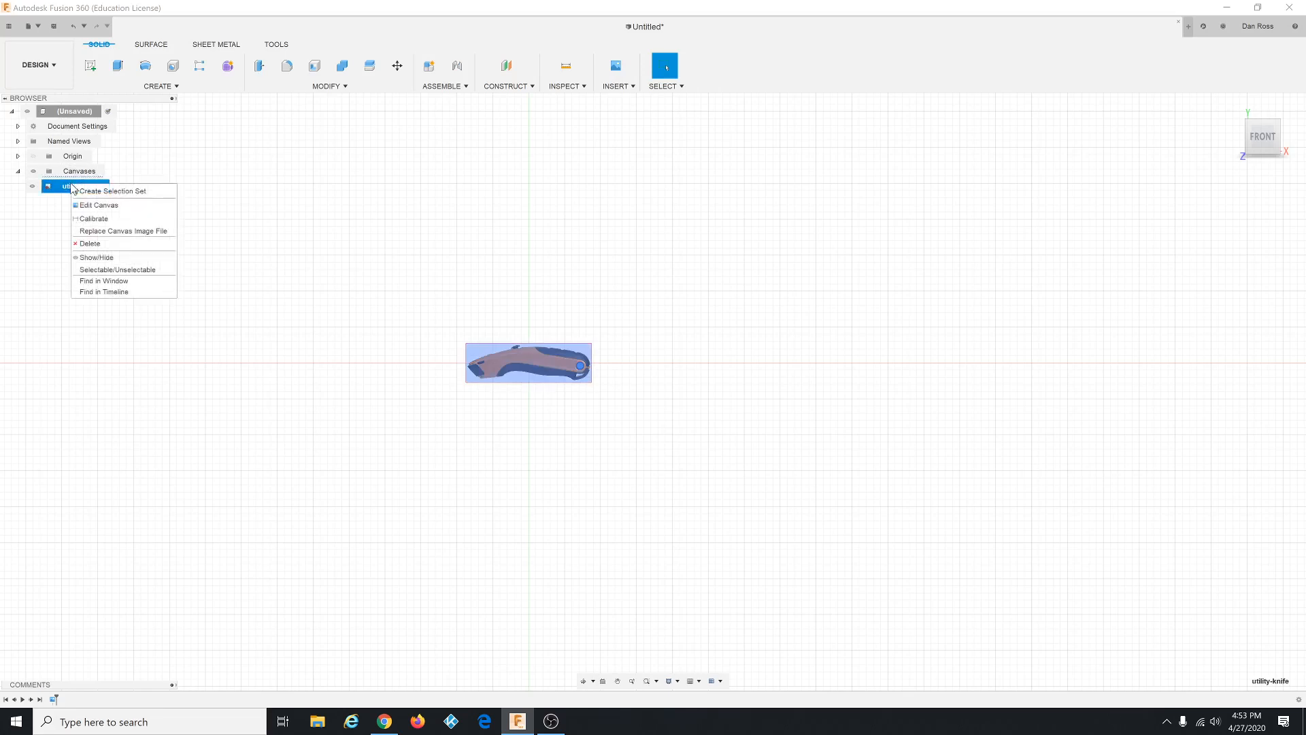
pyautogui.click(94, 218)
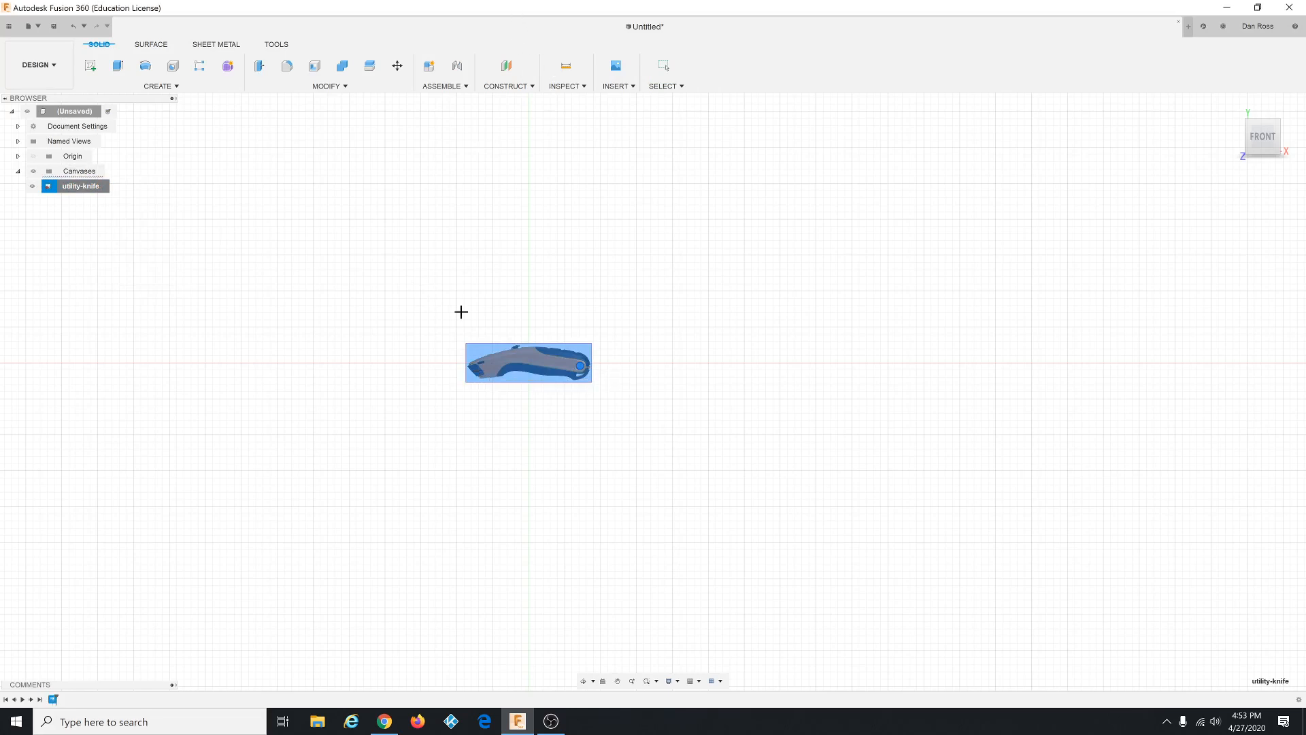
pyautogui.scroll(10, 468, 354)
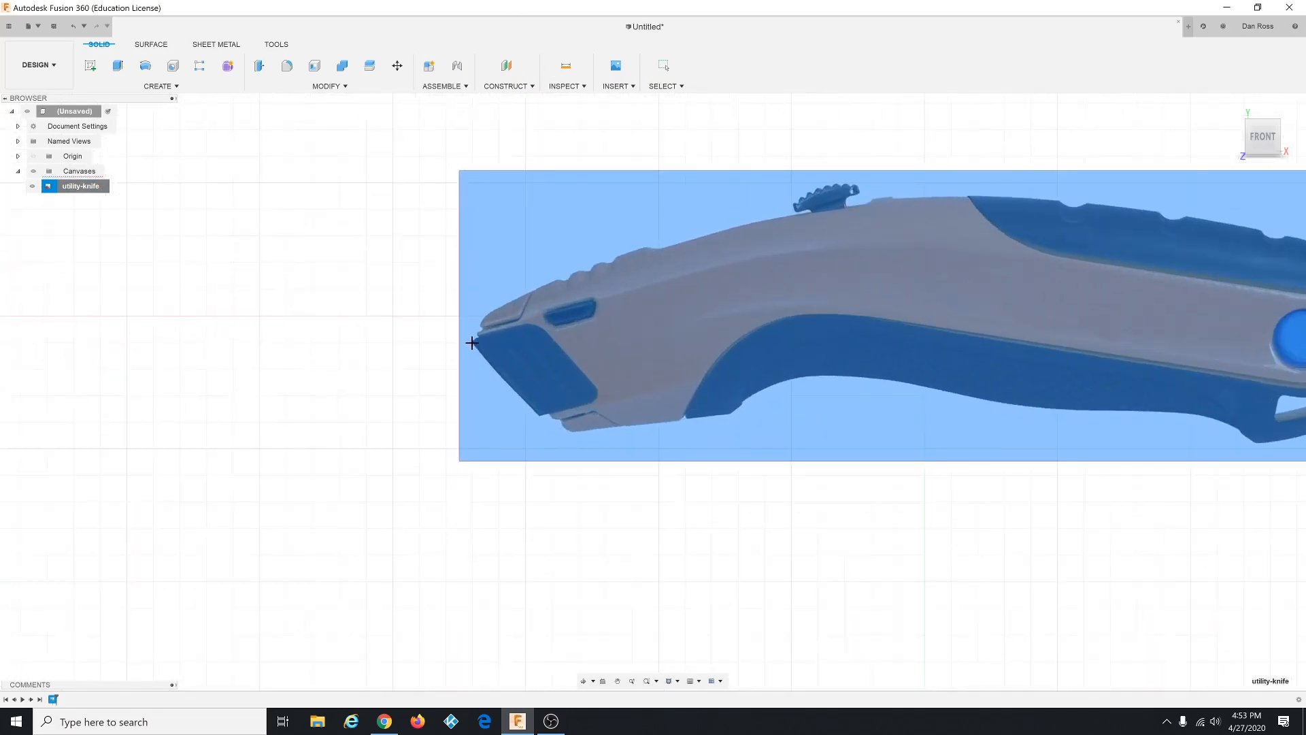
pyautogui.press('Escape')
pyautogui.scroll(-8, 428, 406)
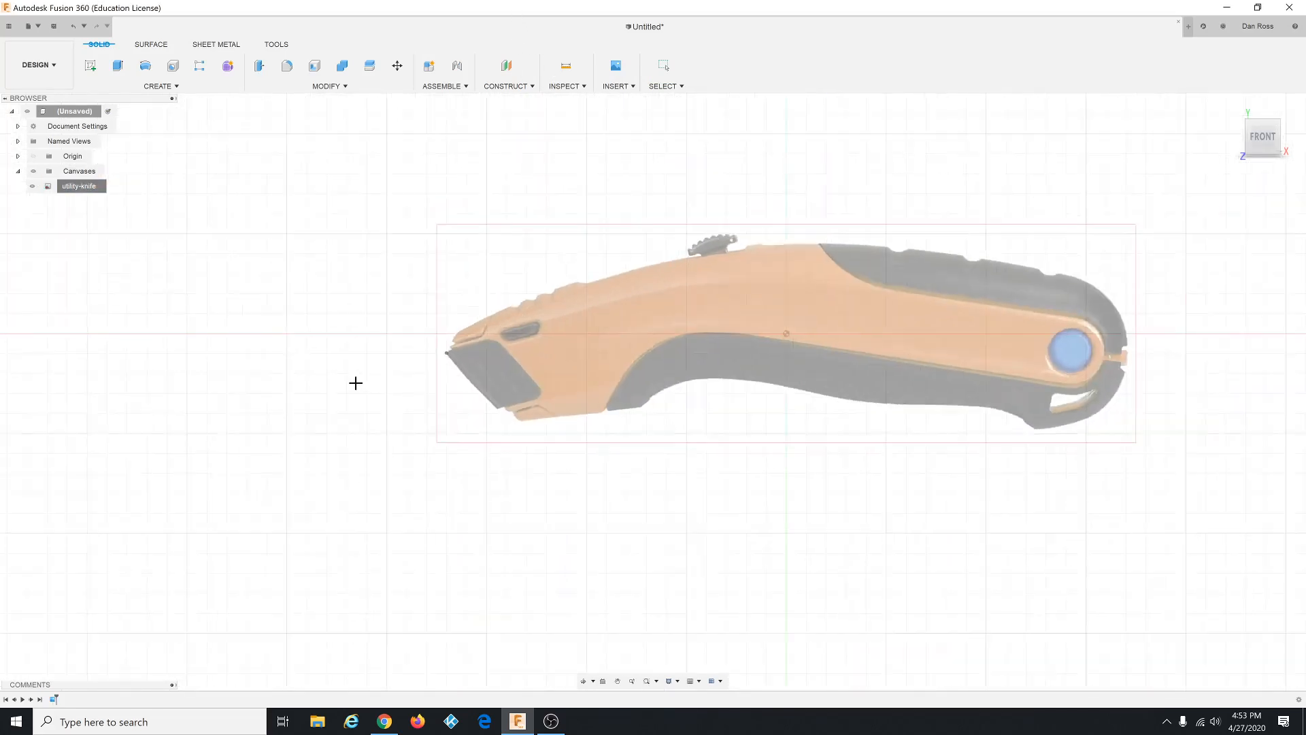
pyautogui.scroll(10, 682, 367)
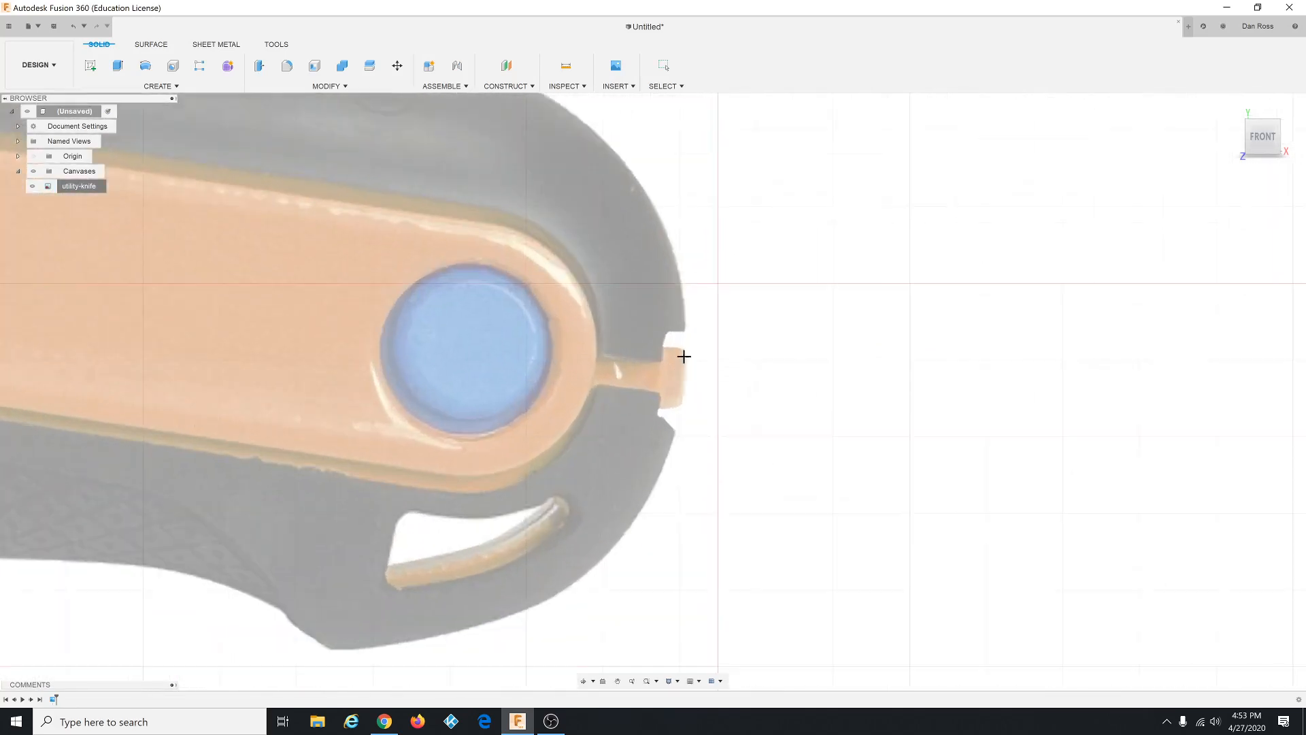
pyautogui.click(686, 317)
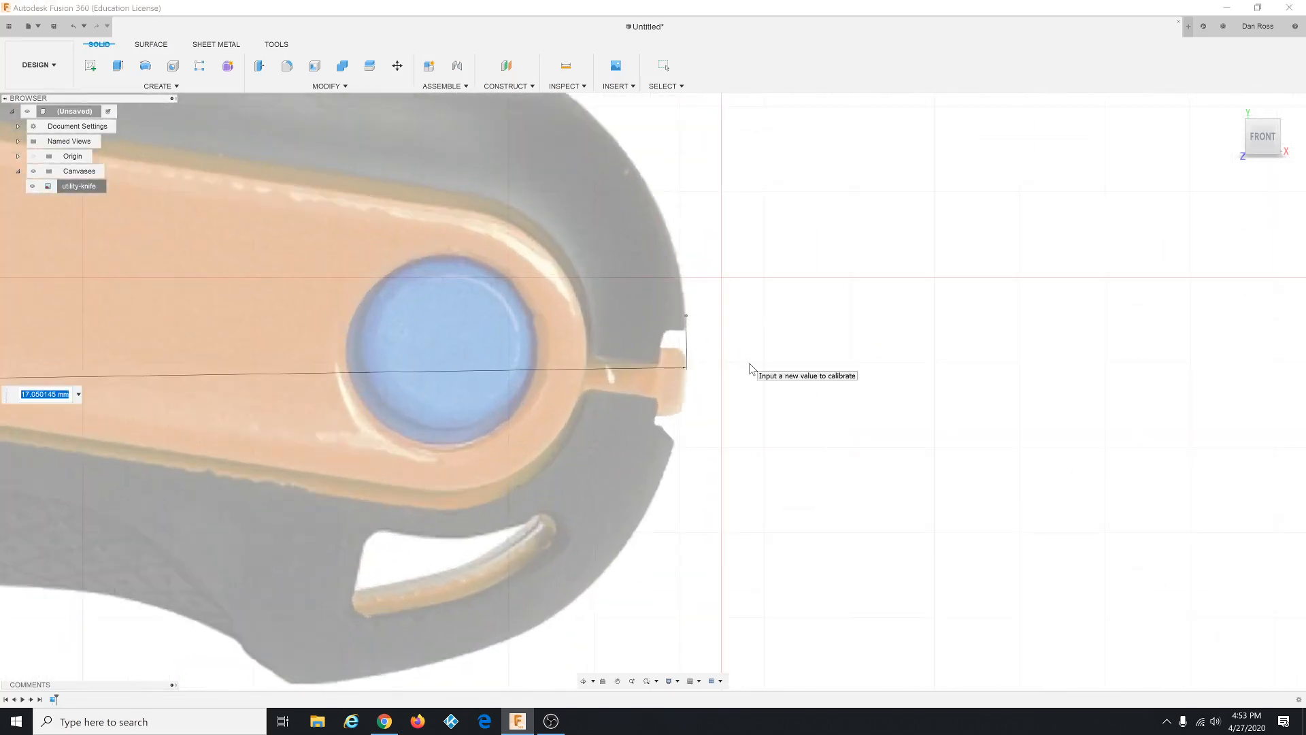
# Set the canvas calibration distance along the knife's full length to 180 mm.
pyautogui.scroll(-3, 802, 335)
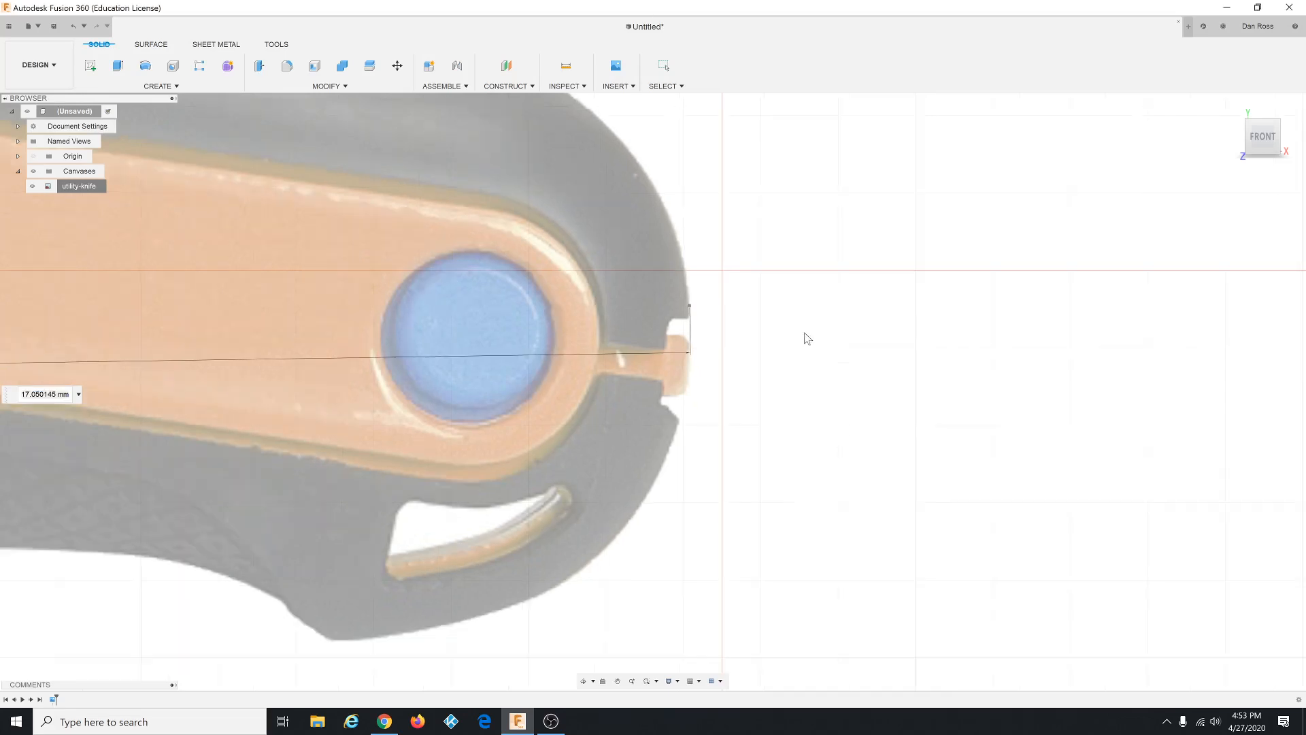
pyautogui.scroll(-5, 827, 362)
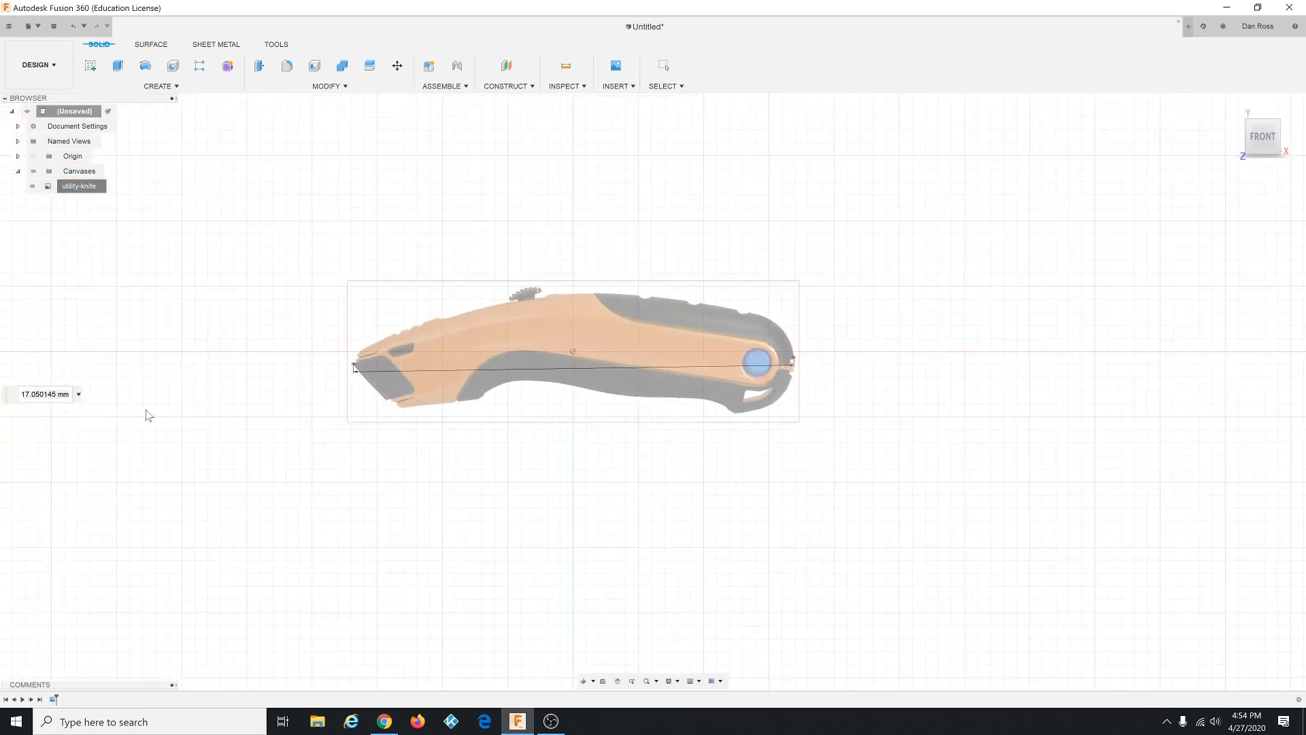
pyautogui.click(21, 398)
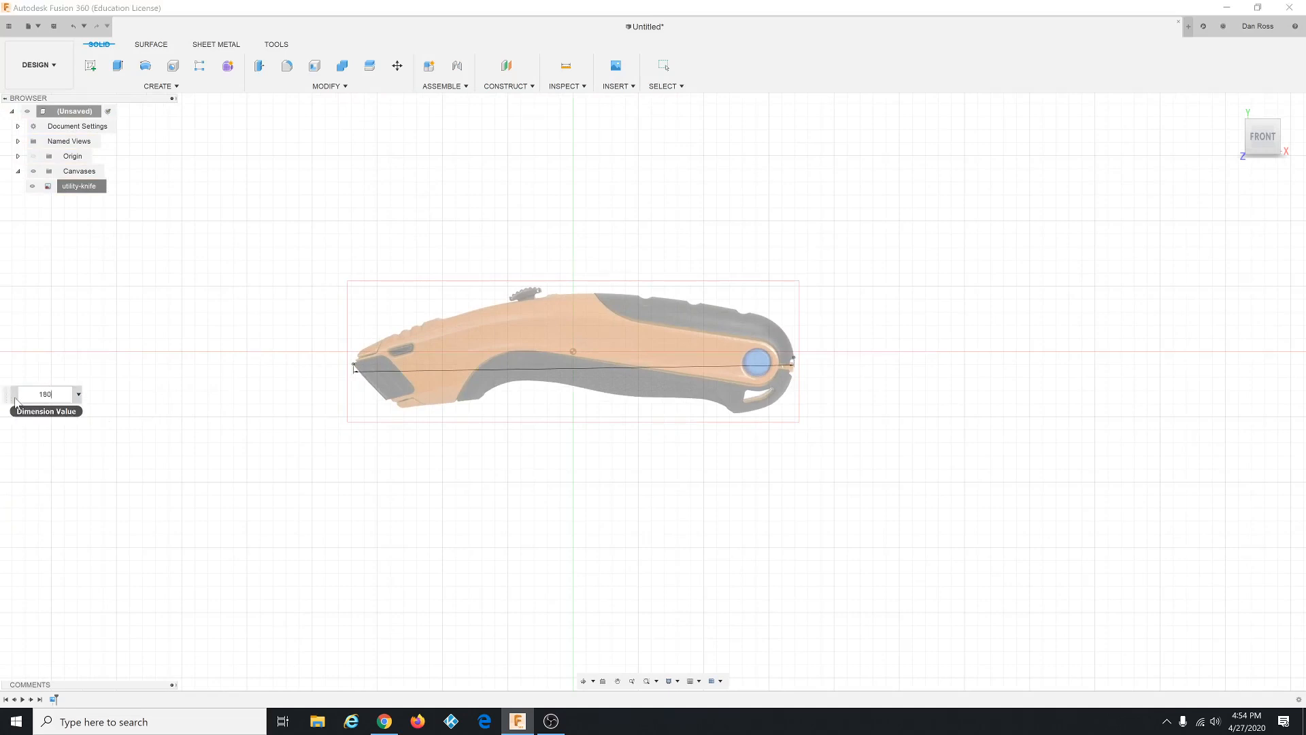
pyautogui.press('Return')
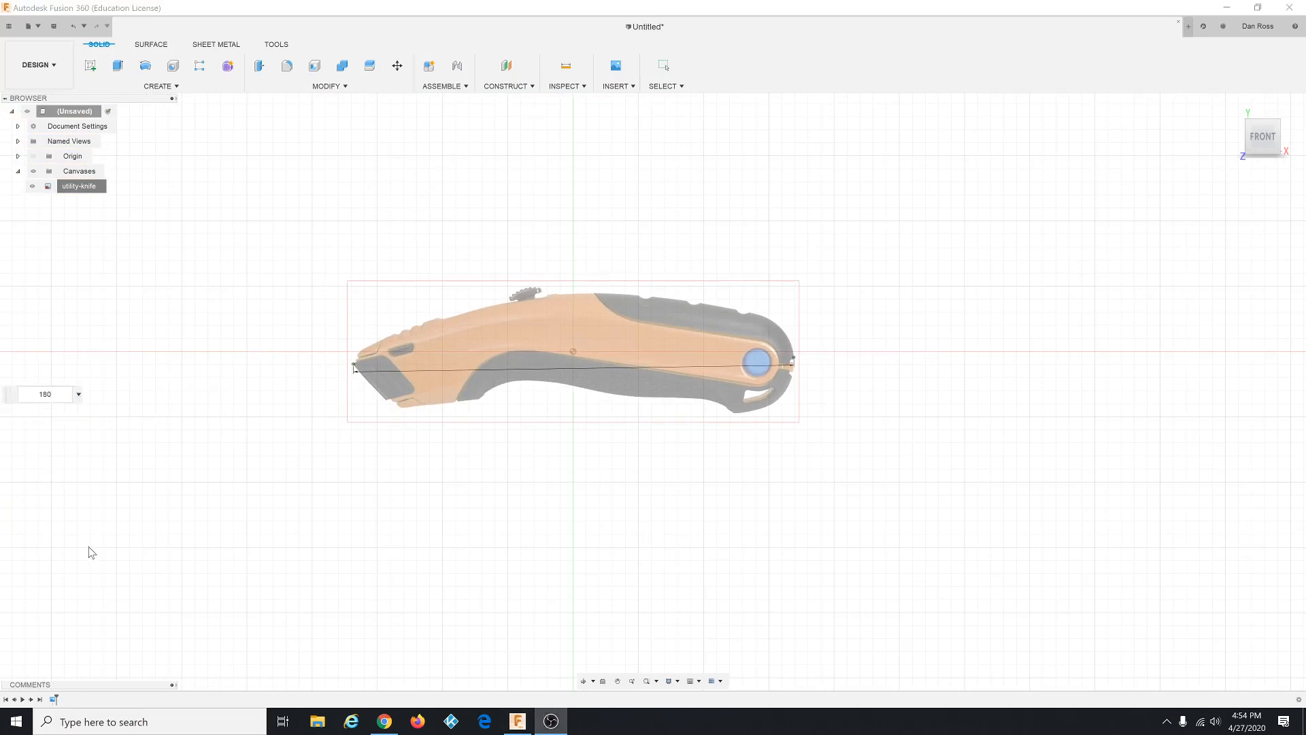
pyautogui.click(59, 395)
pyautogui.press('Return')
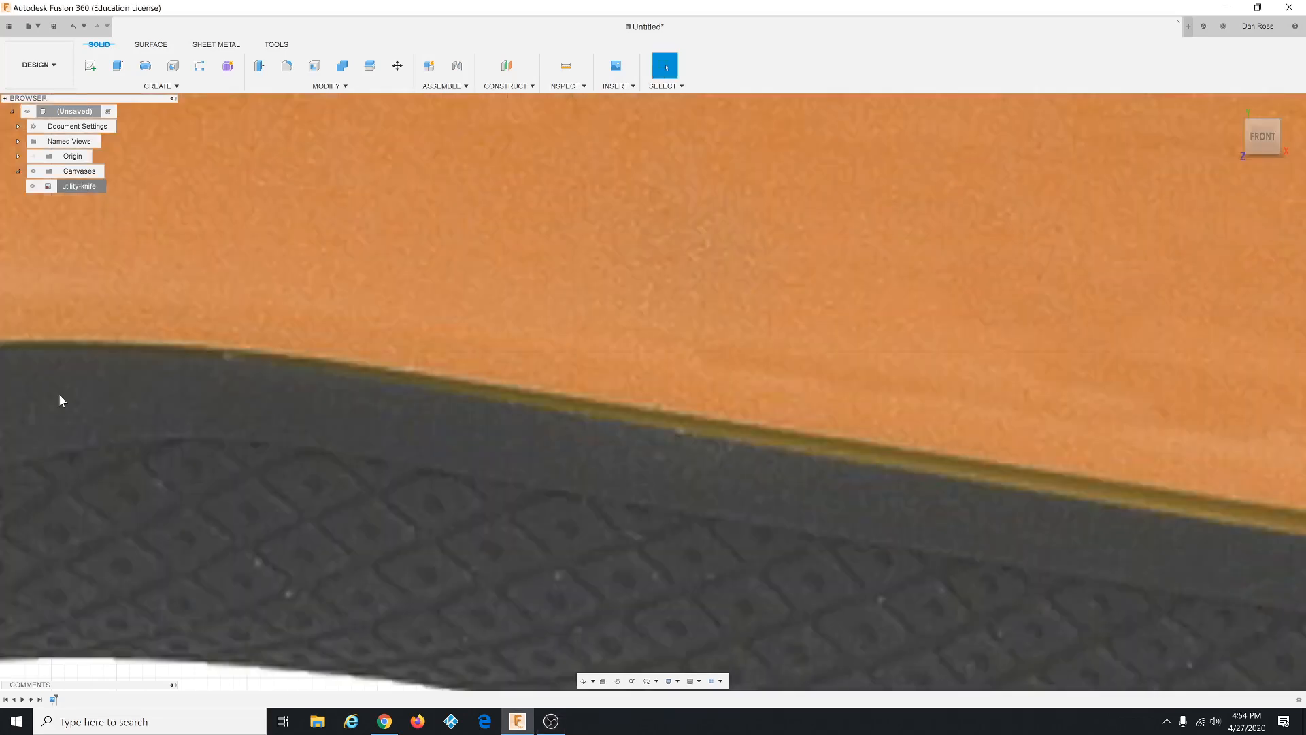
# Examine the rescaled canvas from the home view and an angled view, and return to the front view.
pyautogui.scroll(-10, 549, 384)
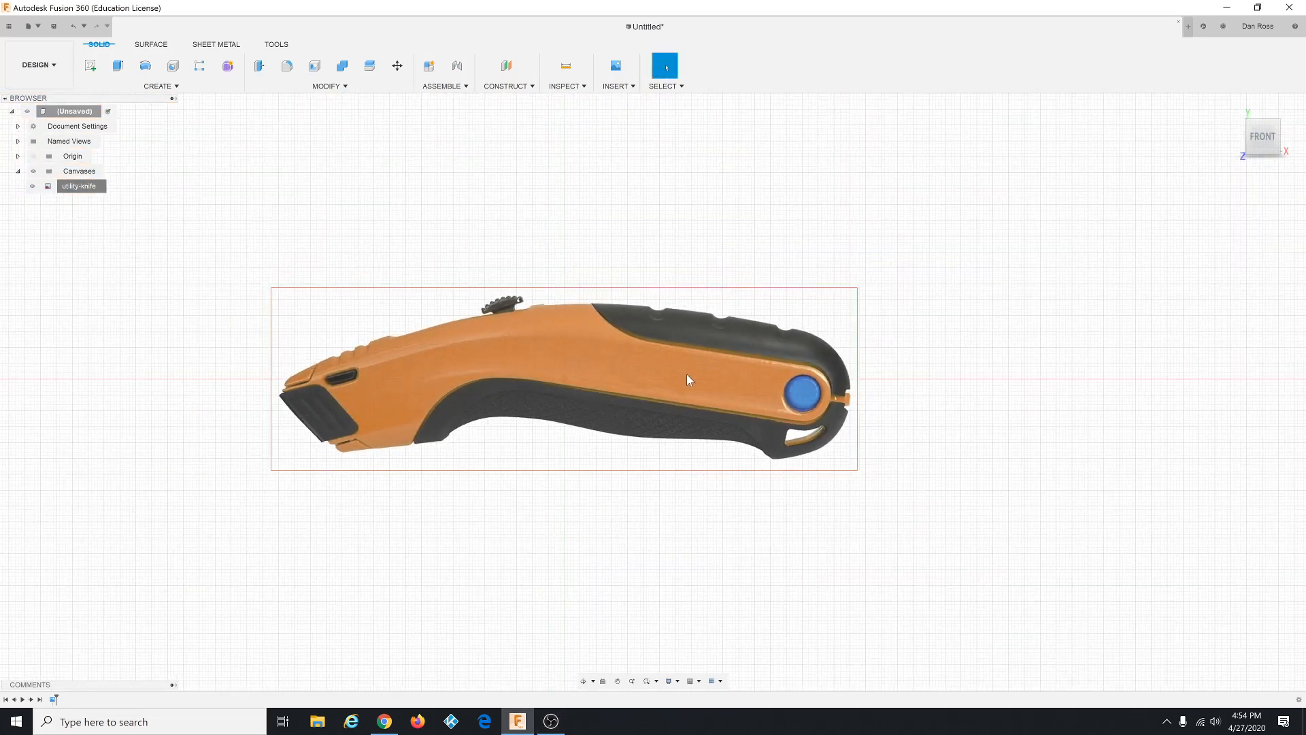
pyautogui.scroll(-2, 467, 394)
pyautogui.scroll(3, 467, 394)
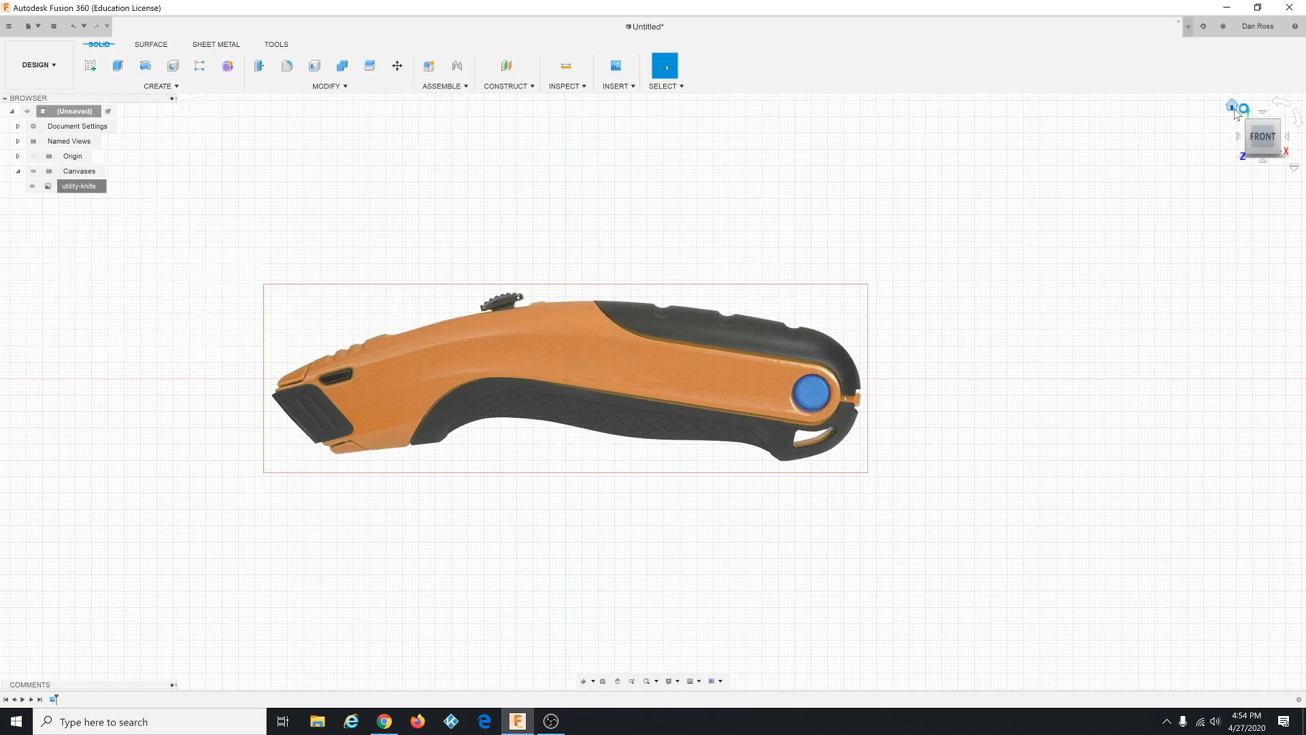
pyautogui.click(1233, 107)
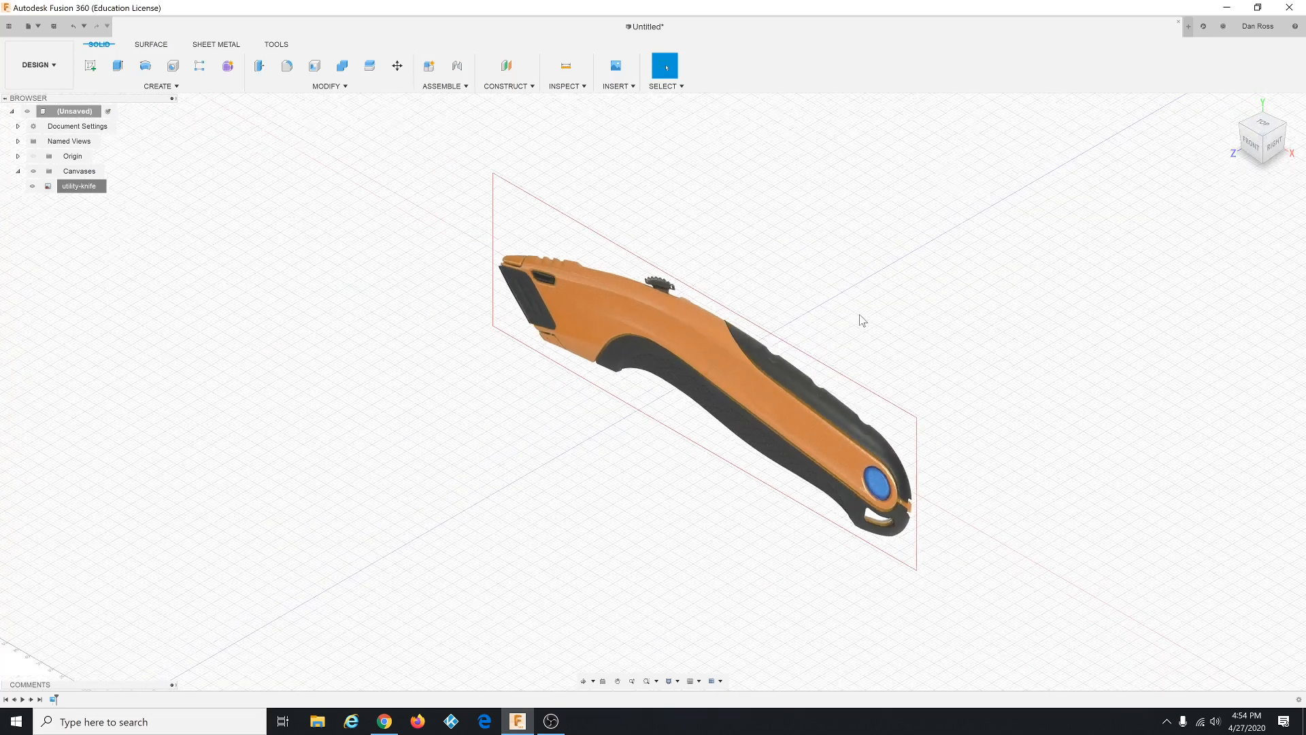
pyautogui.scroll(2, 927, 292)
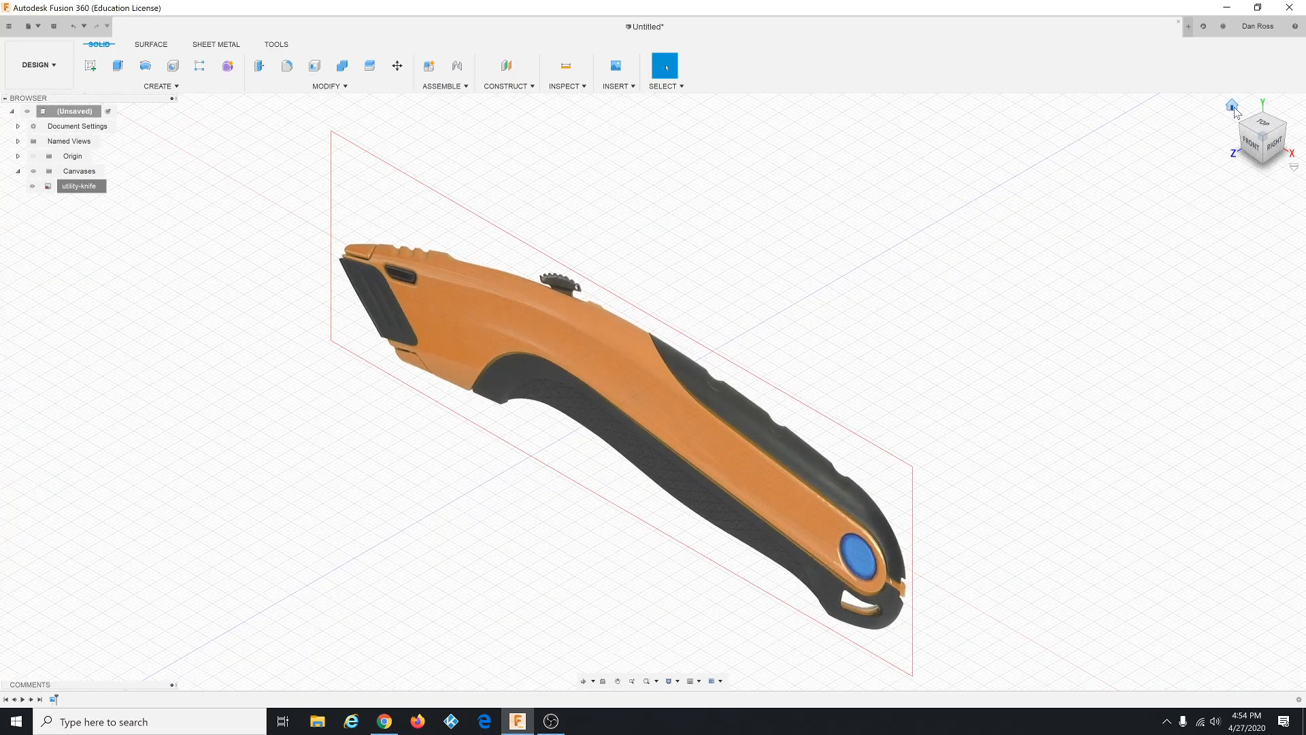
pyautogui.click(1234, 109)
pyautogui.moveTo(804, 328)
pyautogui.keyDown('shift'); pyautogui.mouseDown(button='middle')
pyautogui.moveTo(772, 320)
pyautogui.moveTo(807, 309)
pyautogui.moveTo(823, 323)
pyautogui.mouseUp(button='middle'); pyautogui.keyUp('shift')
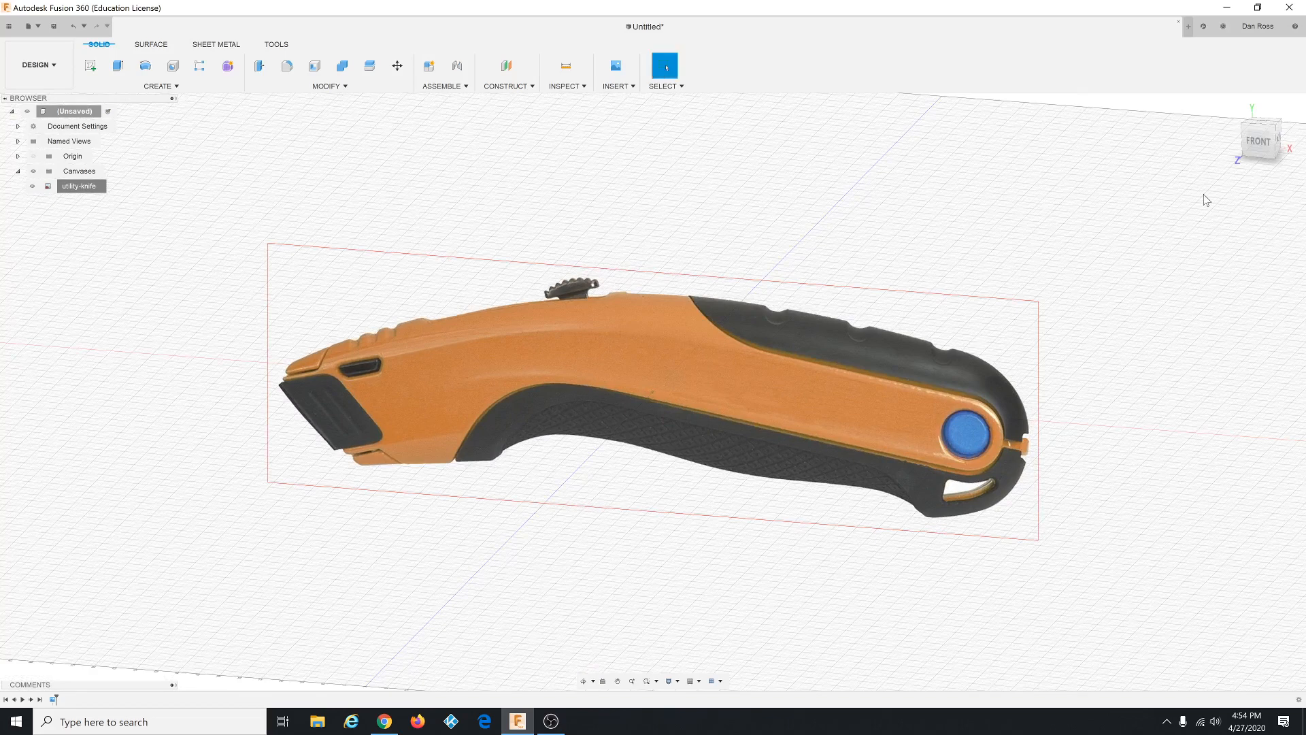
pyautogui.click(1259, 144)
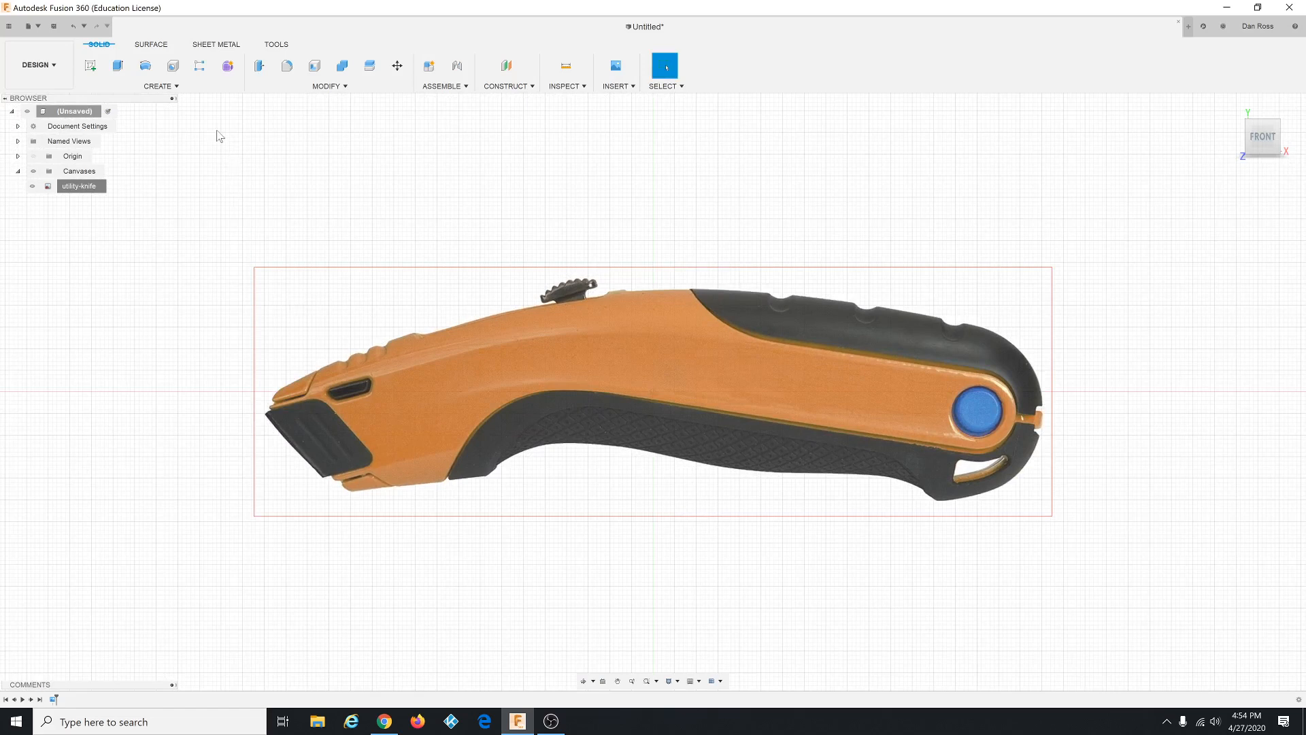
# Create a form and draw a center box from the origin on the front plane, about 186 by 58 mm.
pyautogui.click(232, 71)
pyautogui.click(119, 66)
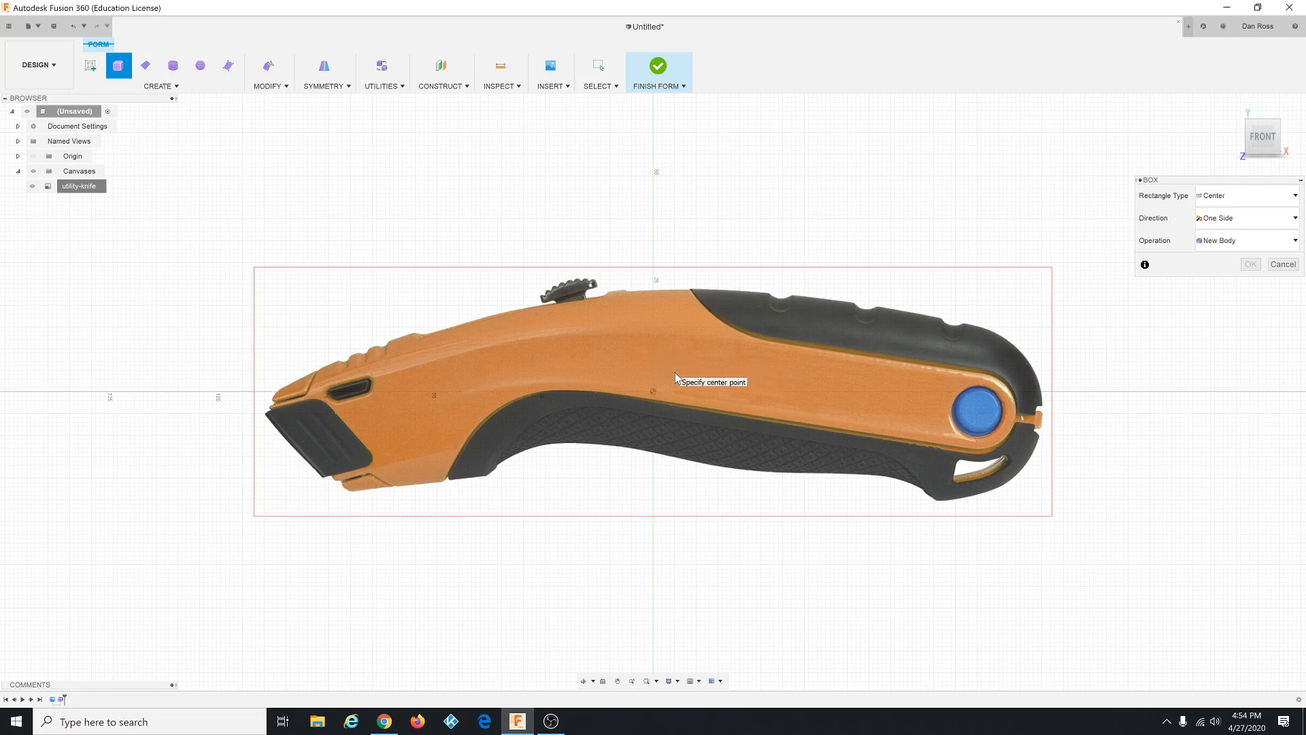
pyautogui.click(675, 374)
pyautogui.click(653, 392)
pyautogui.click(1056, 518)
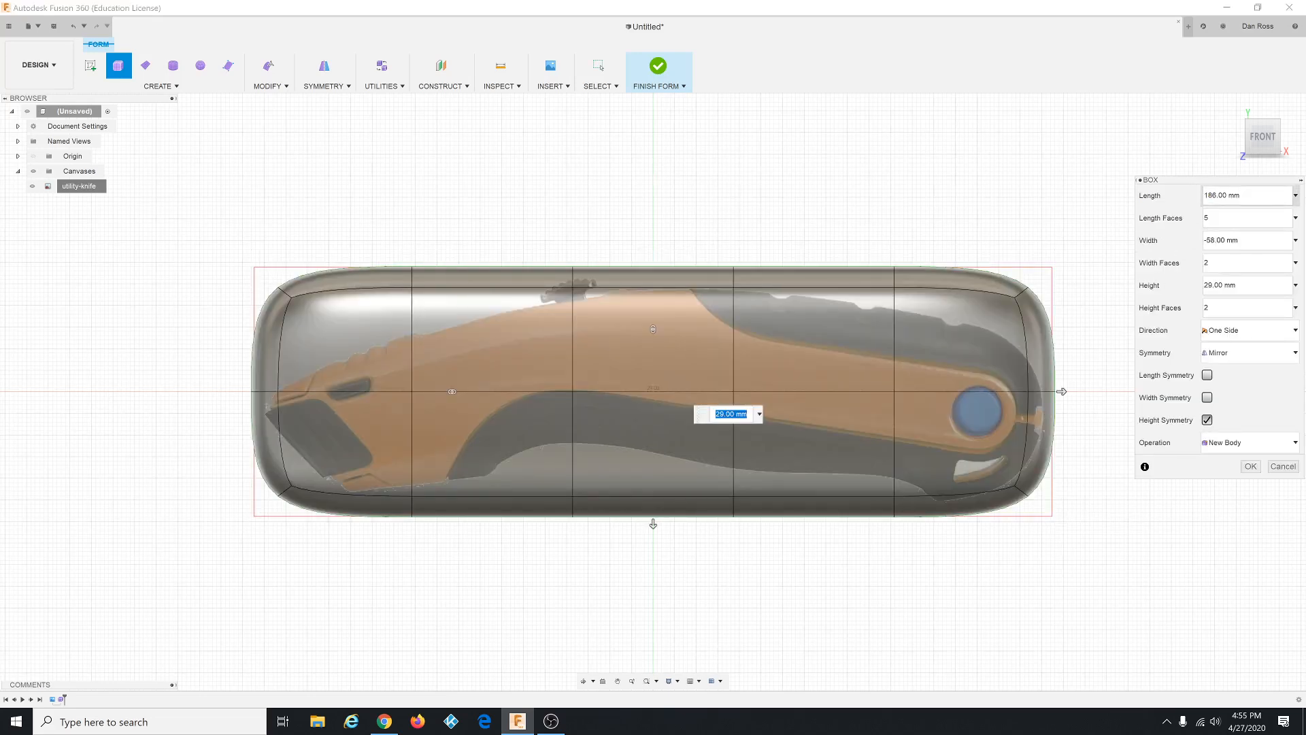
# Set the box to 175 mm length, 35 mm width and 25 mm height, keeping 5 length faces and 2 width faces.
pyautogui.press('Tab')
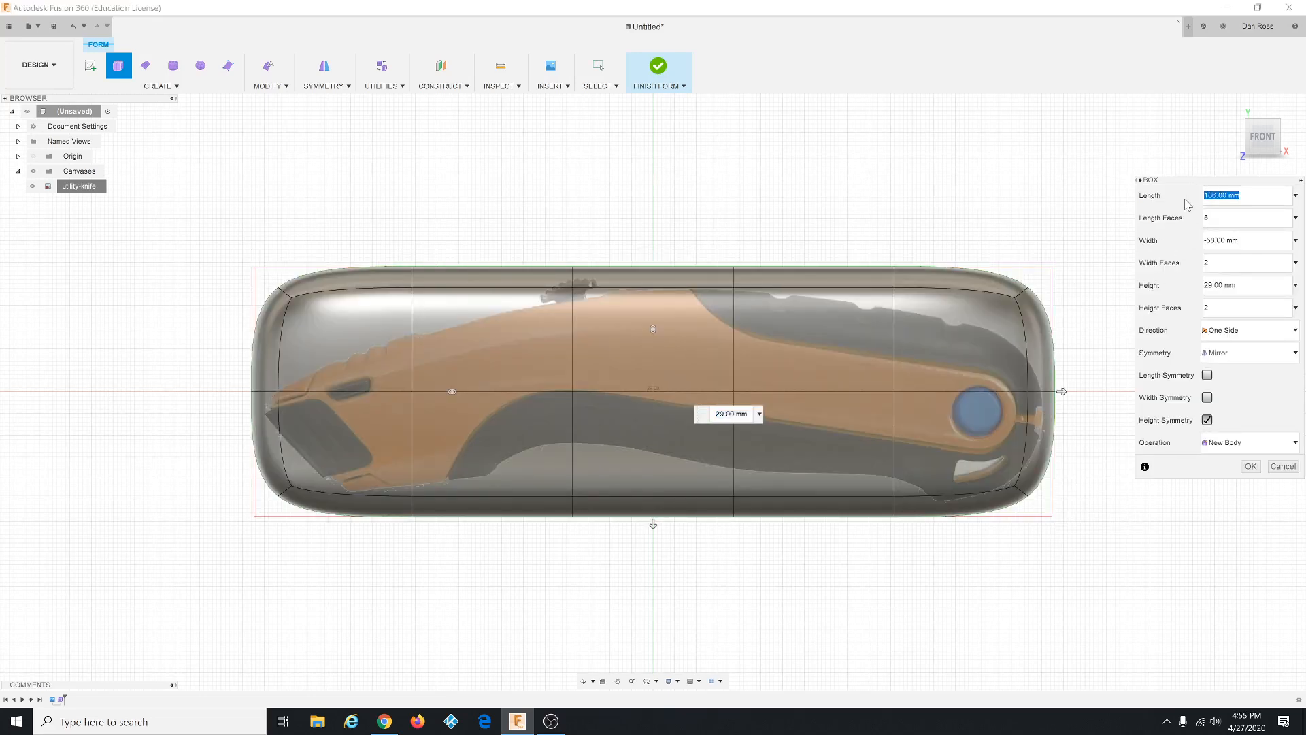
pyautogui.write('175')
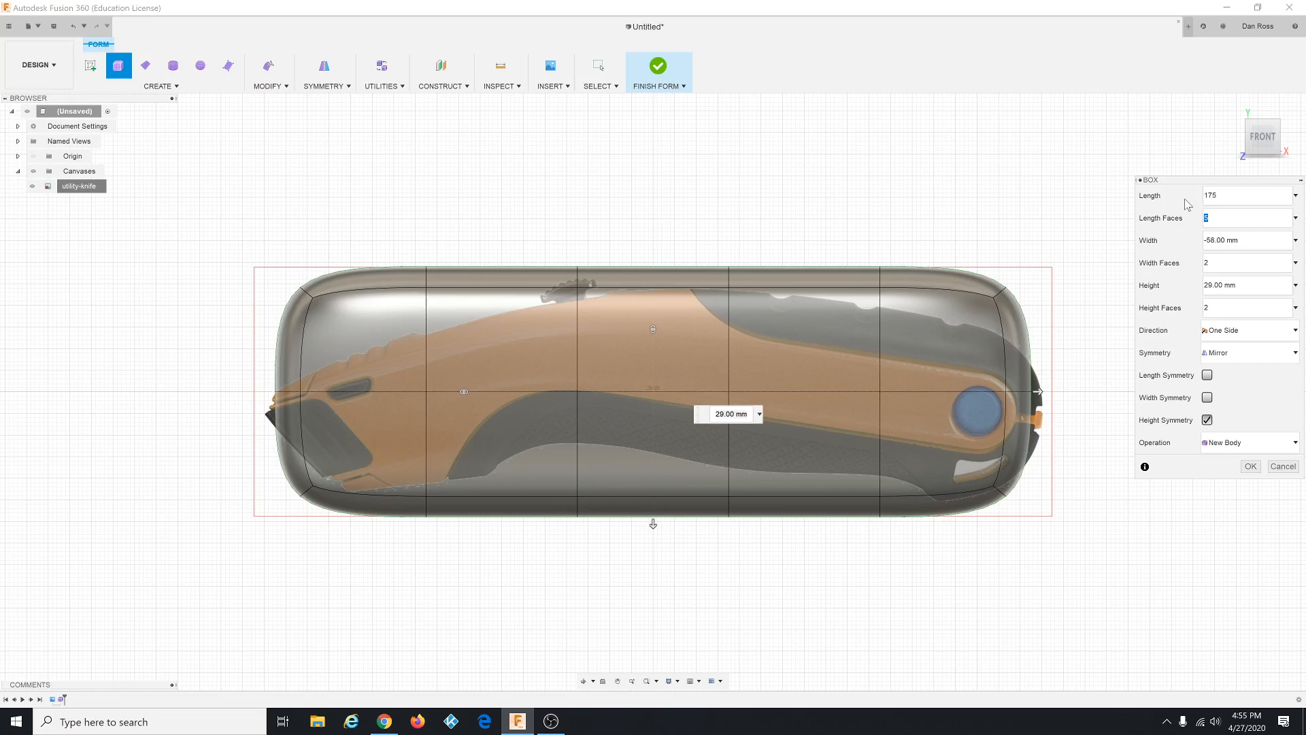
pyautogui.press('Tab')
pyautogui.write('35')
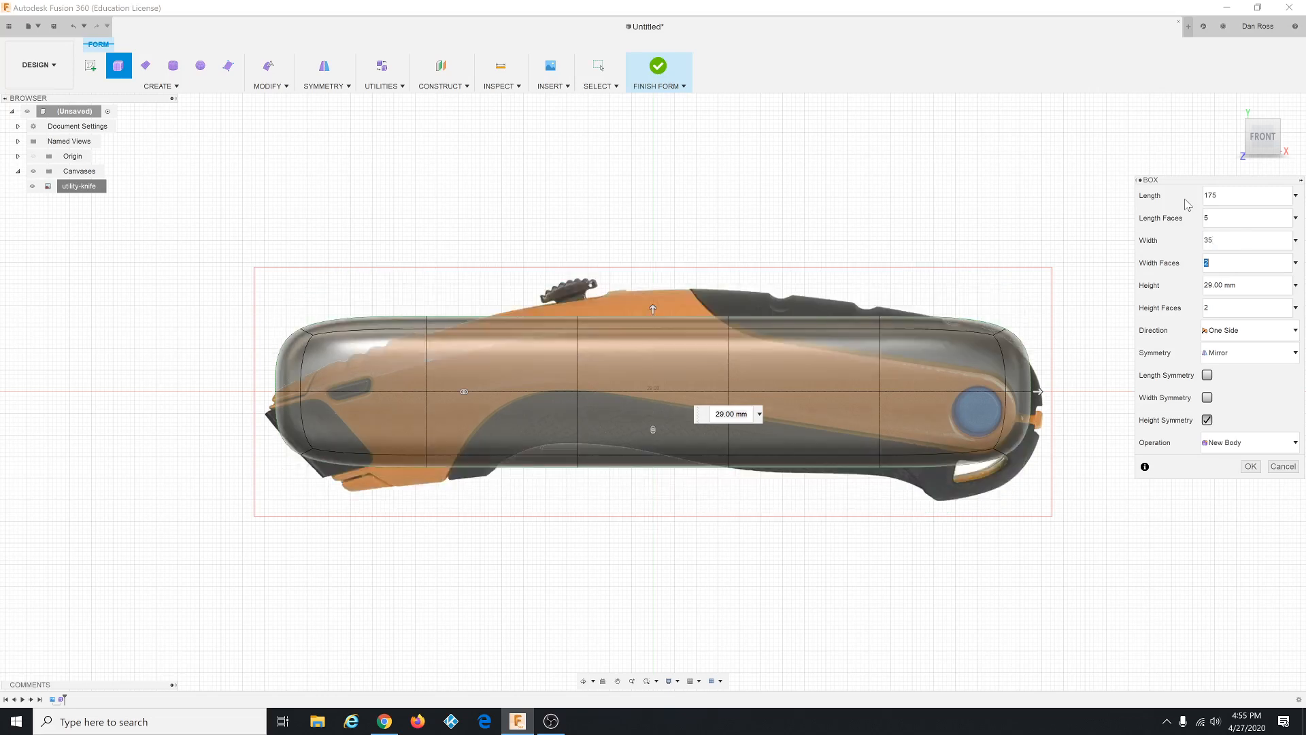
pyautogui.press('Tab')
pyautogui.write('2')
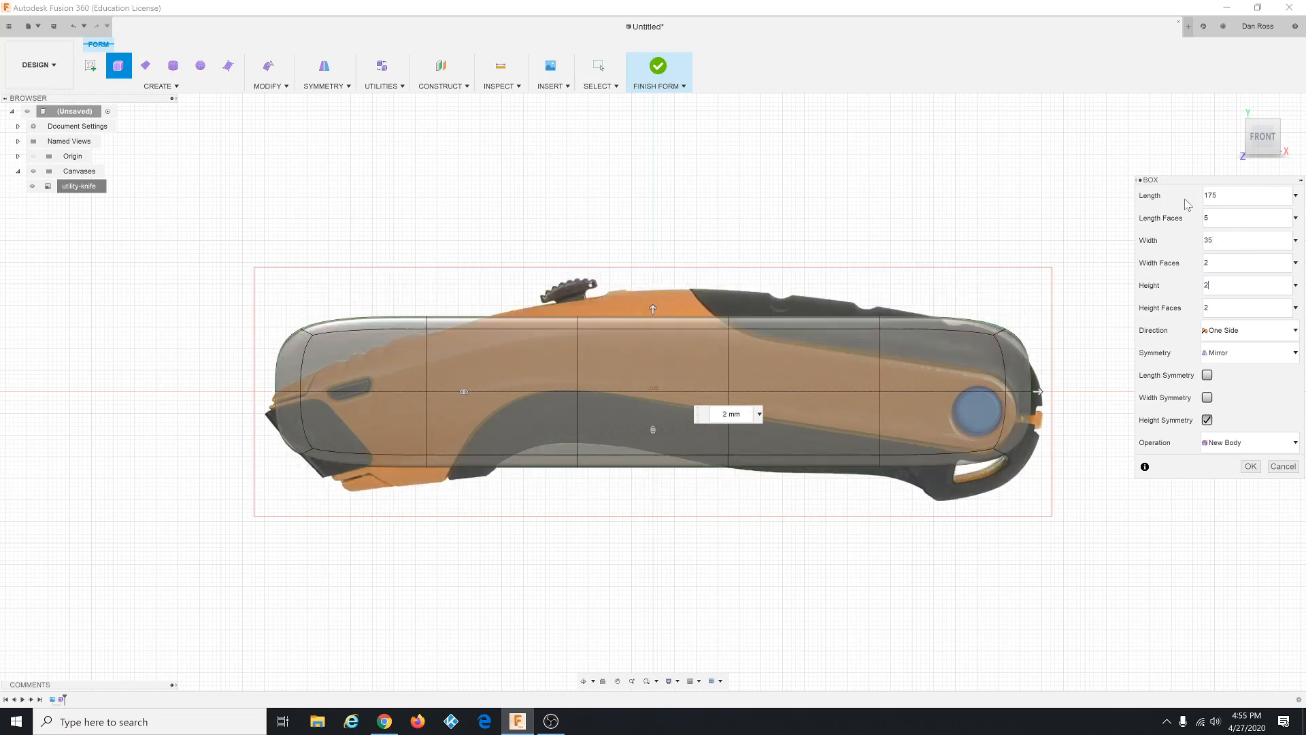
pyautogui.write('5')
pyautogui.press('Tab')
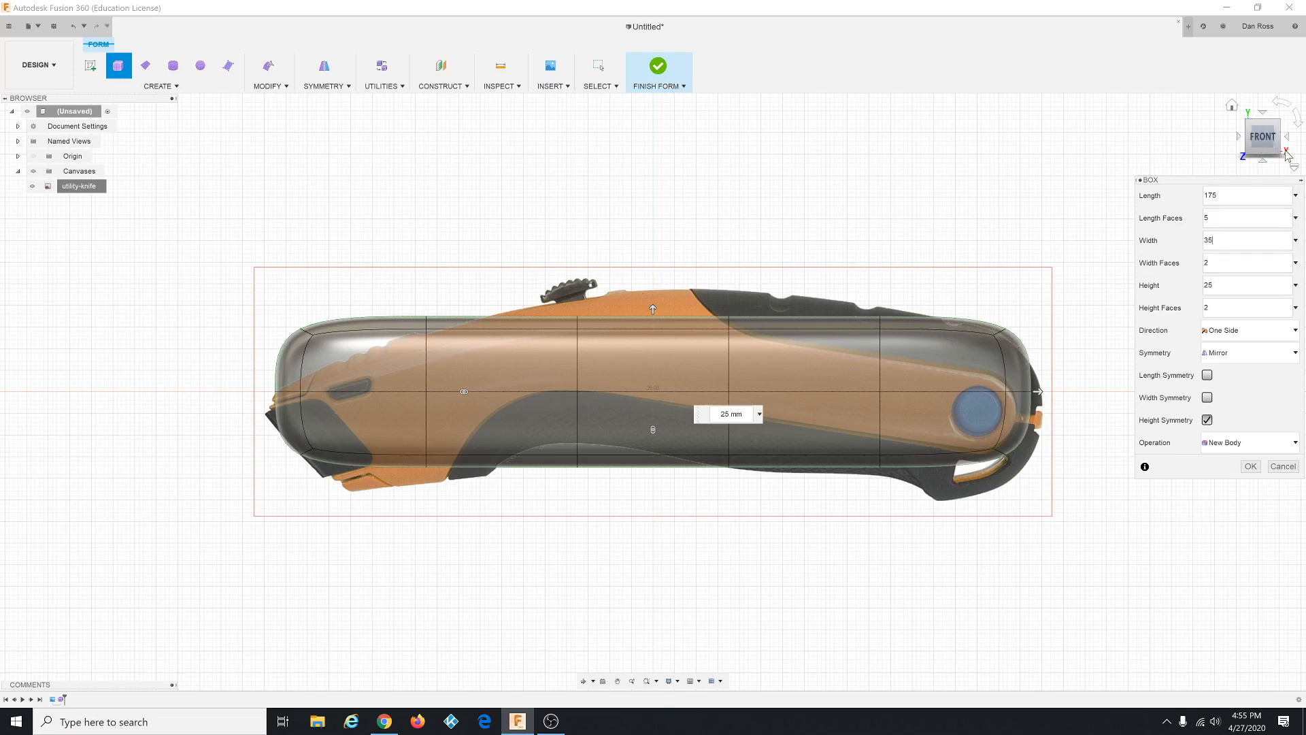
# Set the box's symmetry to Mirror with only Height Symmetry enabled and create it as a new body.
pyautogui.click(1209, 421)
pyautogui.click(1224, 352)
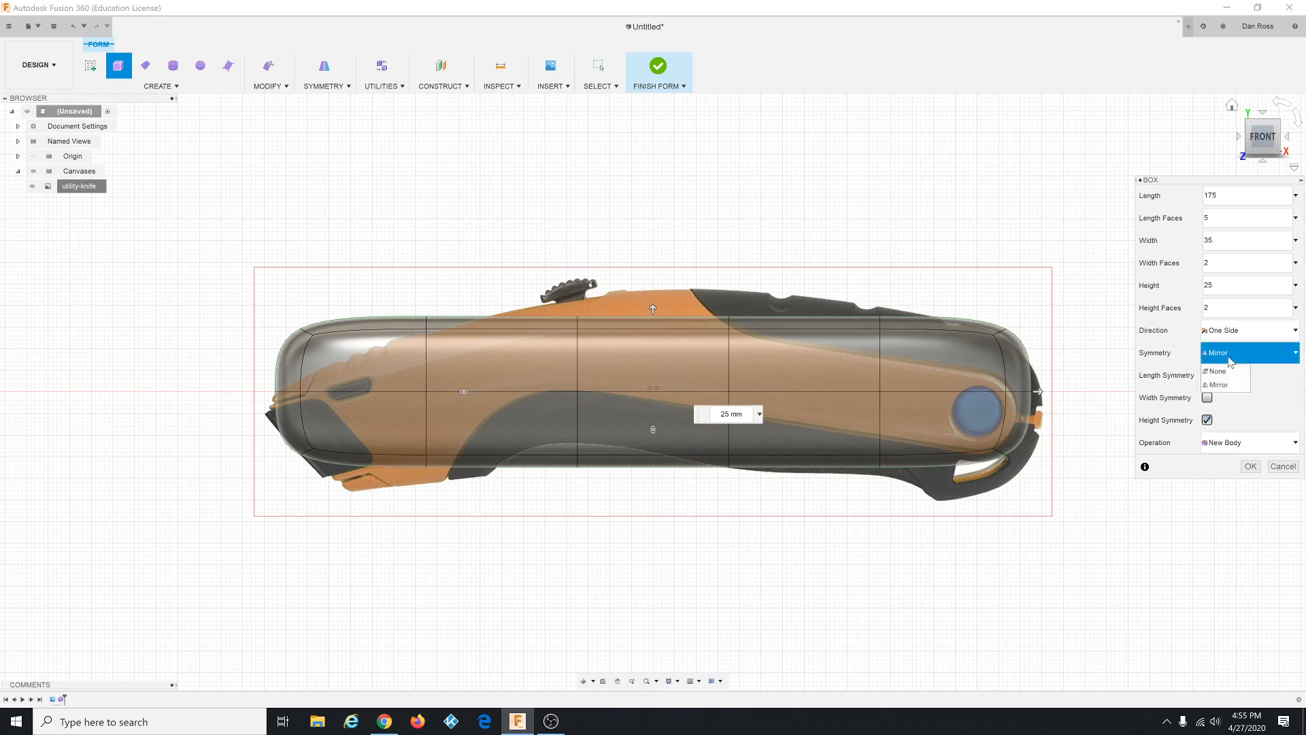
pyautogui.click(1226, 366)
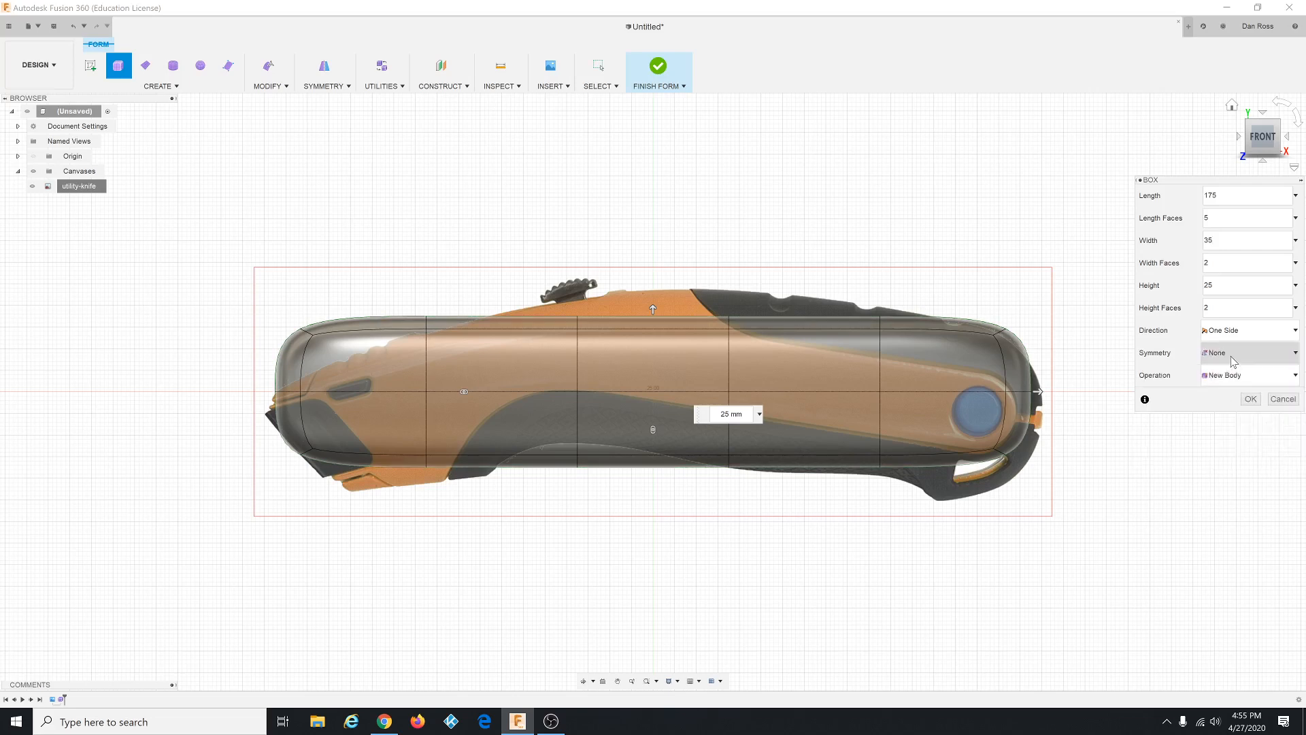
pyautogui.click(1233, 360)
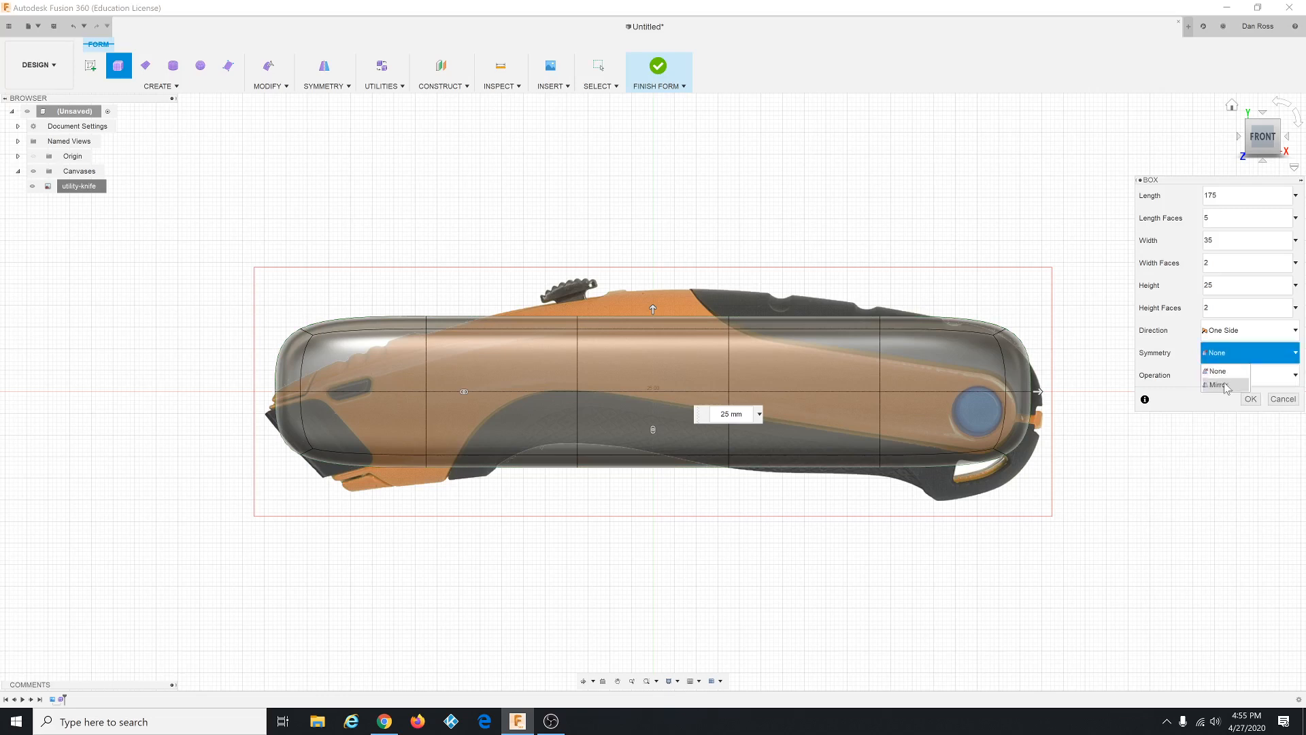
pyautogui.click(1225, 385)
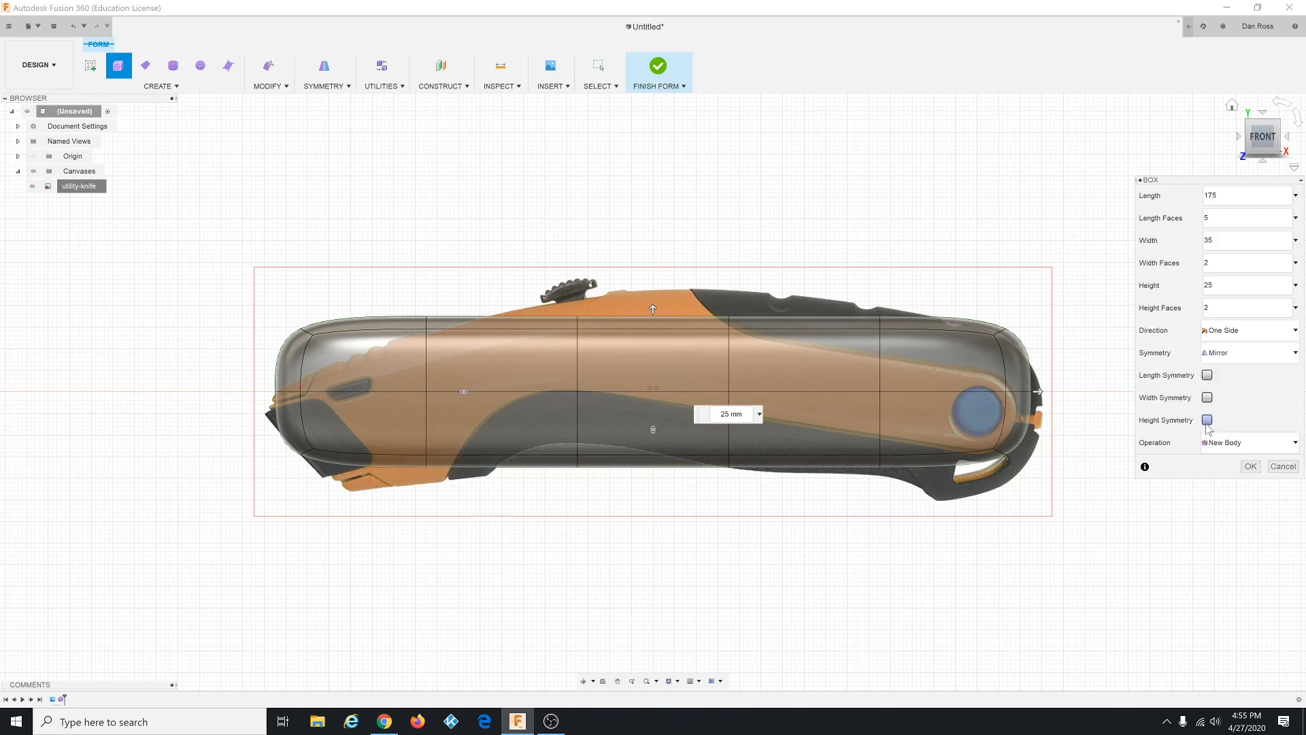
pyautogui.click(1208, 421)
pyautogui.click(1250, 468)
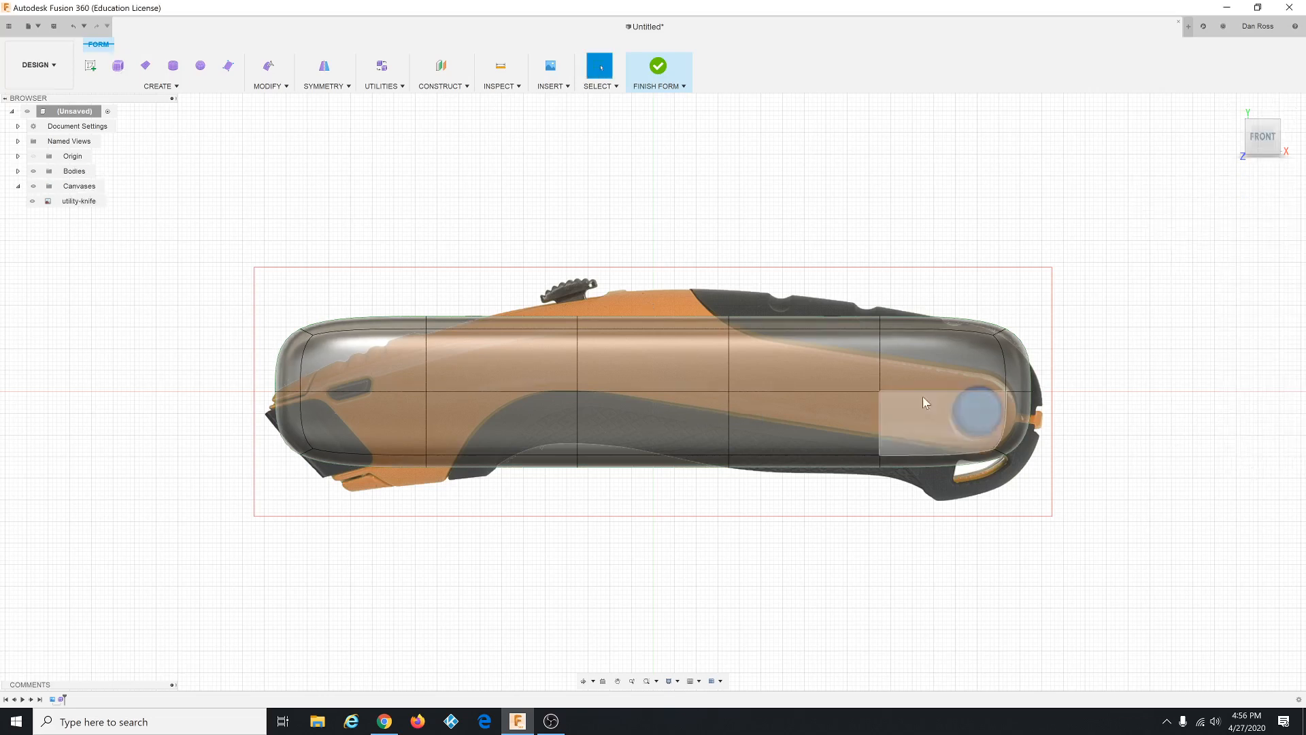
pyautogui.keyDown('shift'); pyautogui.moveTo(560, 520); pyautogui.dragTo(605, 469, button='middle'); pyautogui.keyUp('shift')
pyautogui.keyDown('shift'); pyautogui.moveTo(635, 252); pyautogui.dragTo(603, 498, button='middle'); pyautogui.keyUp('shift')
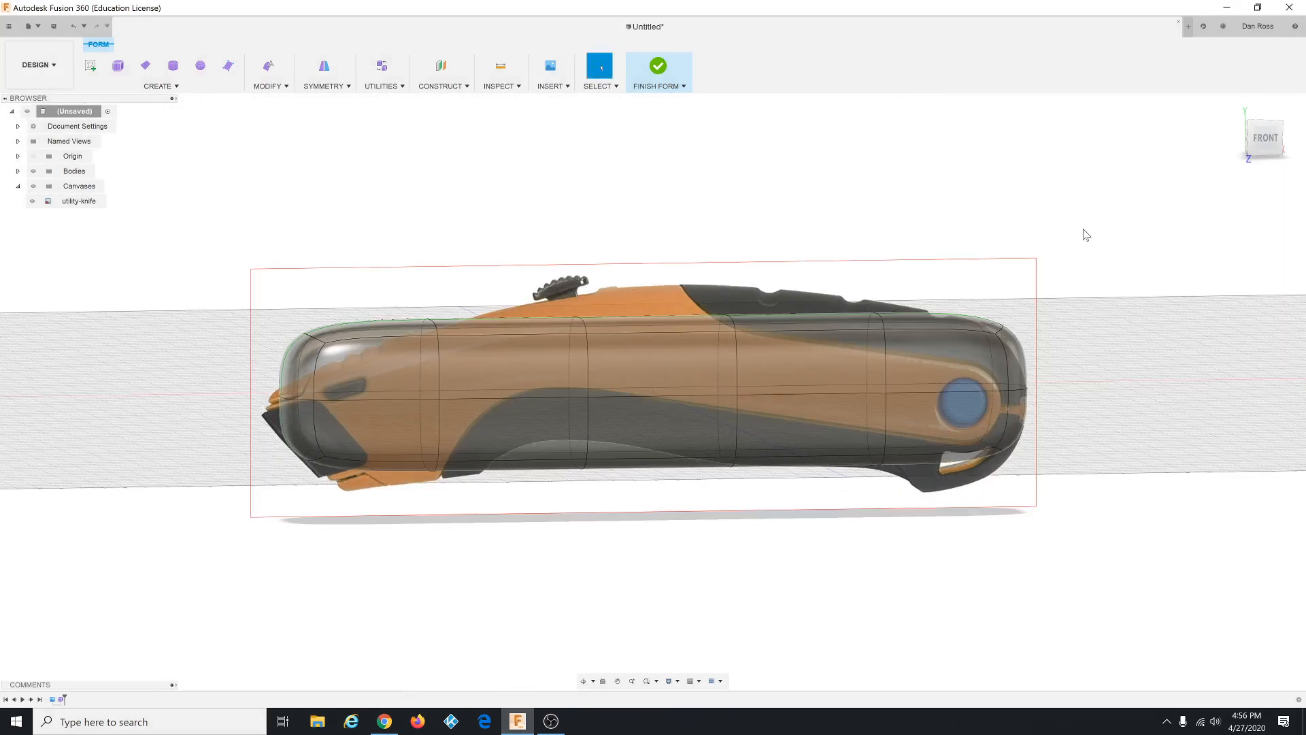
pyautogui.click(1262, 139)
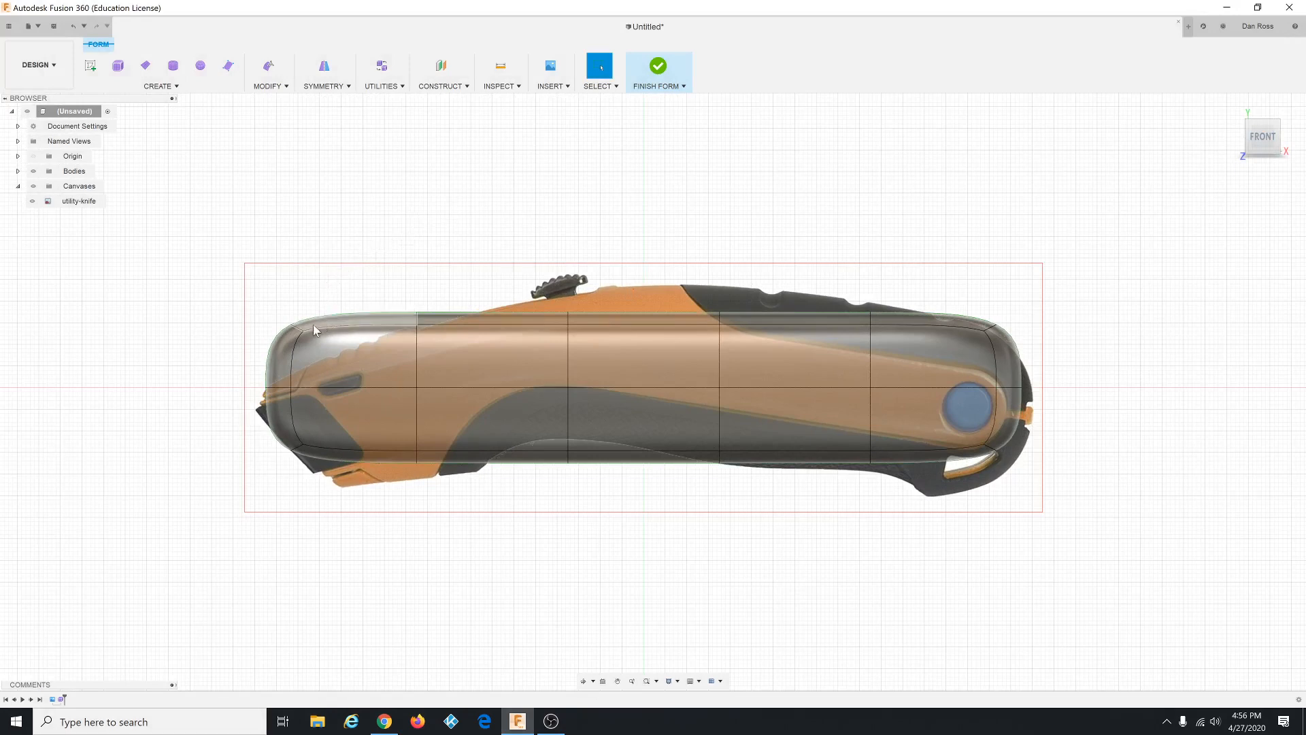
# Use Edit Form to move the three upper and end faces at the blade end down about 11 mm to follow the canvas.
pyautogui.moveTo(205, 276); pyautogui.dragTo(266, 353)
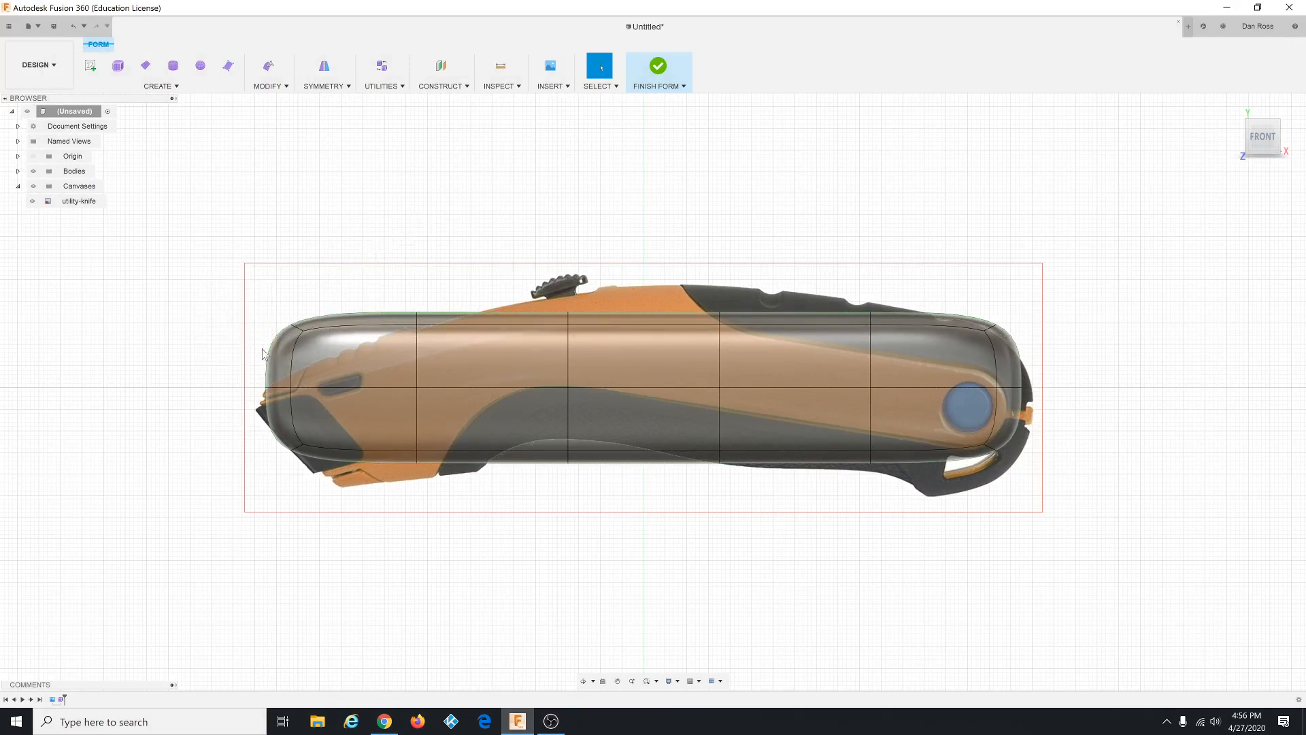
pyautogui.keyDown('shift'); pyautogui.click(327, 328); pyautogui.keyUp('shift')
pyautogui.keyDown('shift'); pyautogui.click(282, 426); pyautogui.keyUp('shift')
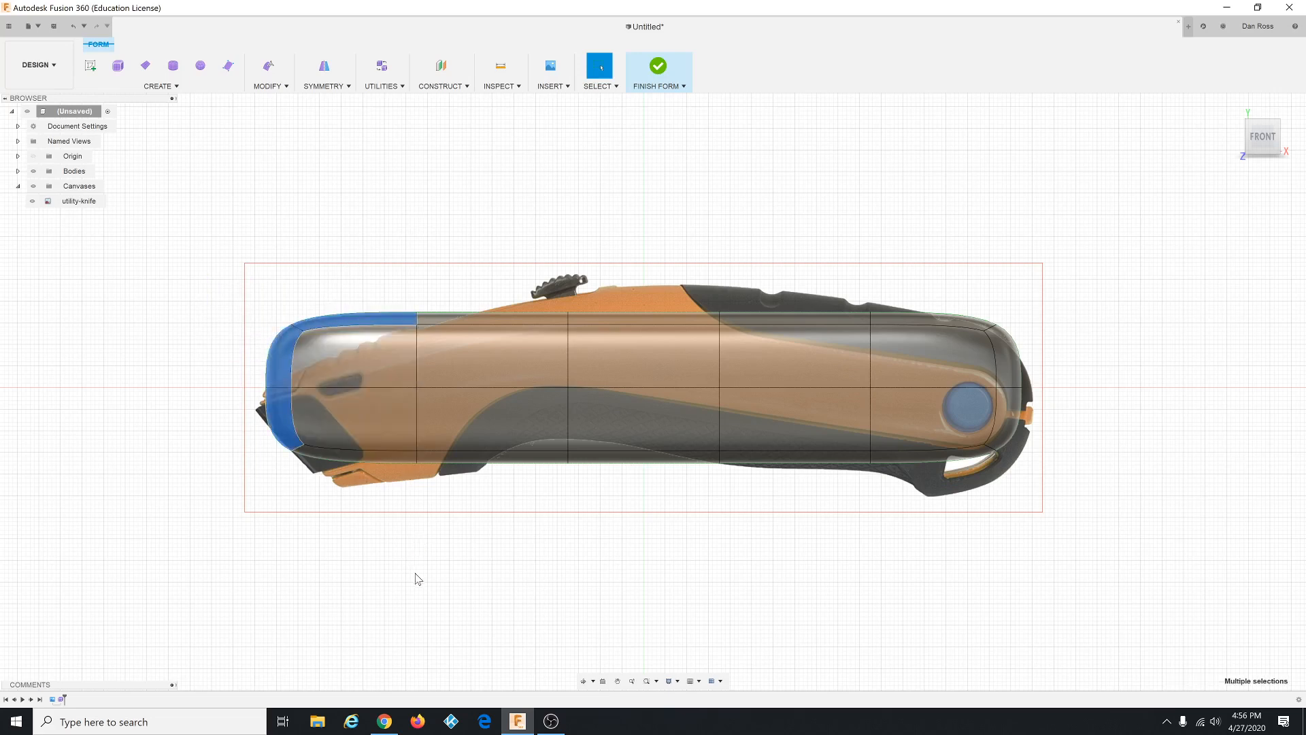
pyautogui.keyDown('shift'); pyautogui.moveTo(361, 545); pyautogui.dragTo(388, 537, button='middle'); pyautogui.keyUp('shift')
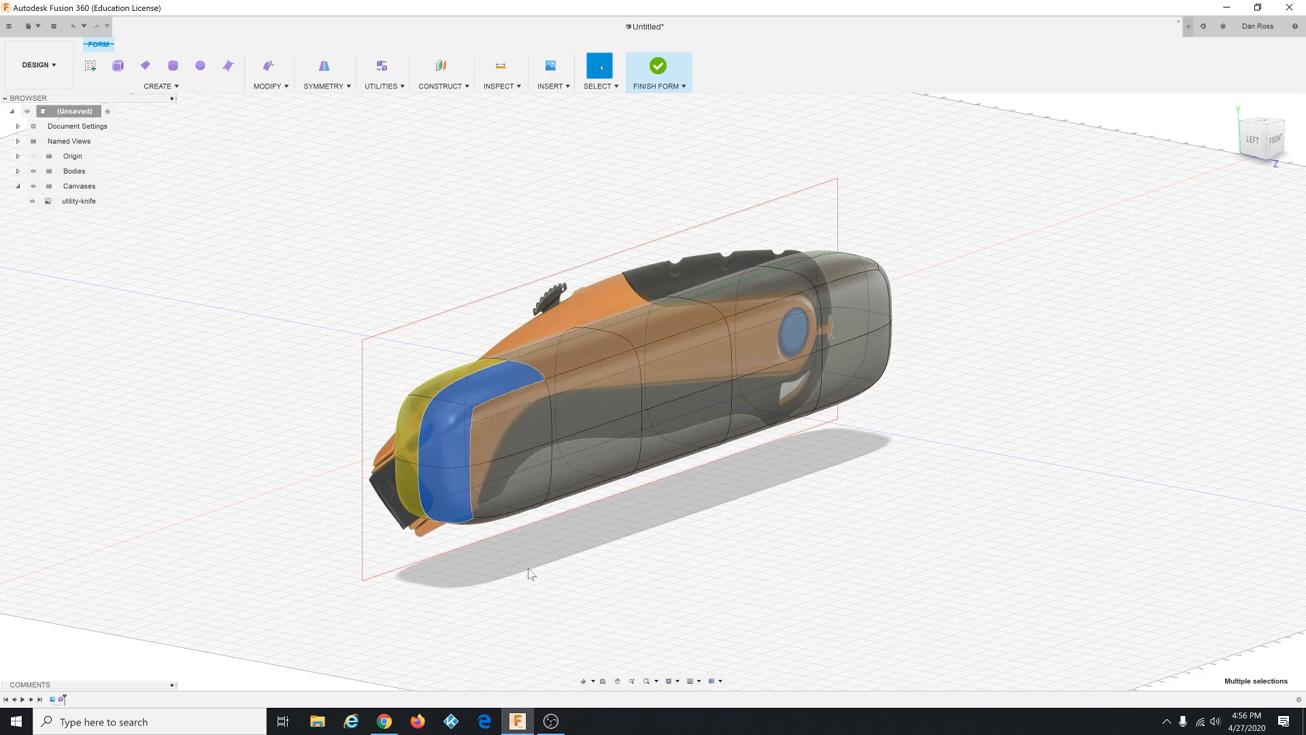
pyautogui.keyDown('shift'); pyautogui.moveTo(501, 583); pyautogui.dragTo(470, 577, button='middle'); pyautogui.keyUp('shift')
pyautogui.press('Escape')
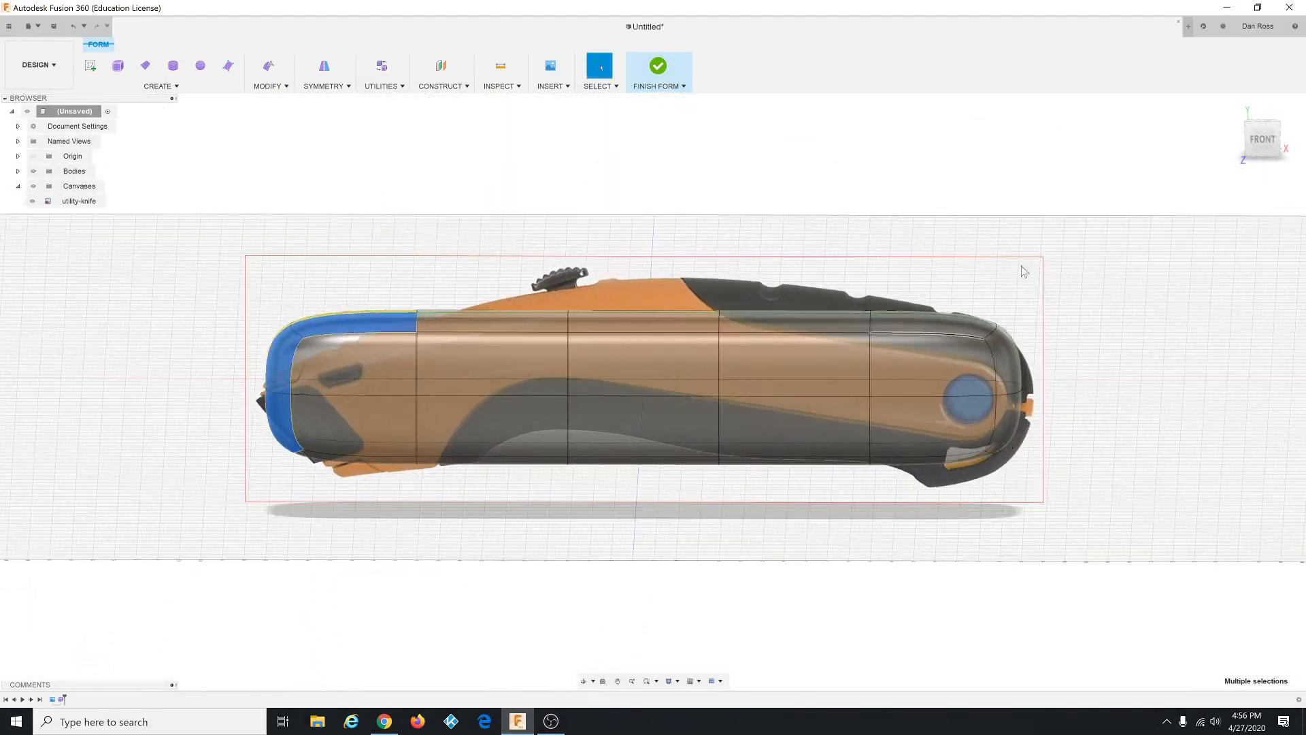
pyautogui.click(1264, 144)
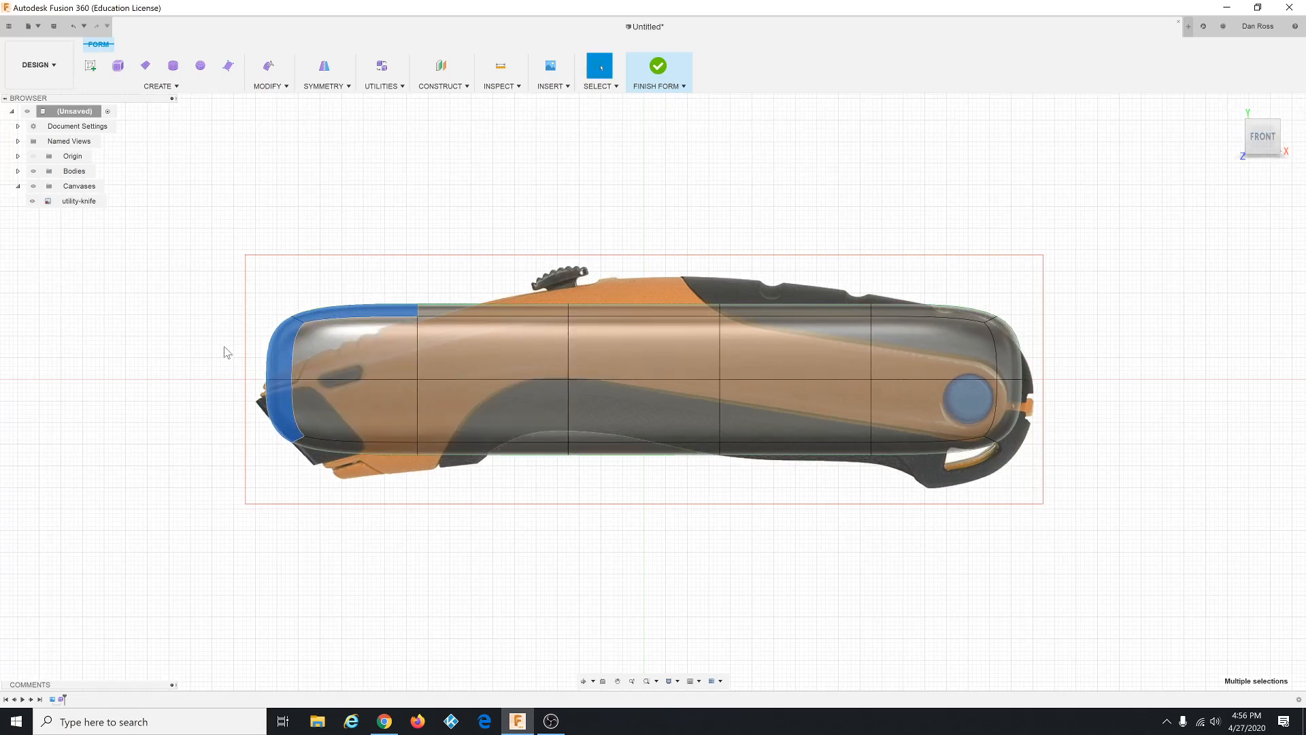
pyautogui.scroll(3, 225, 348)
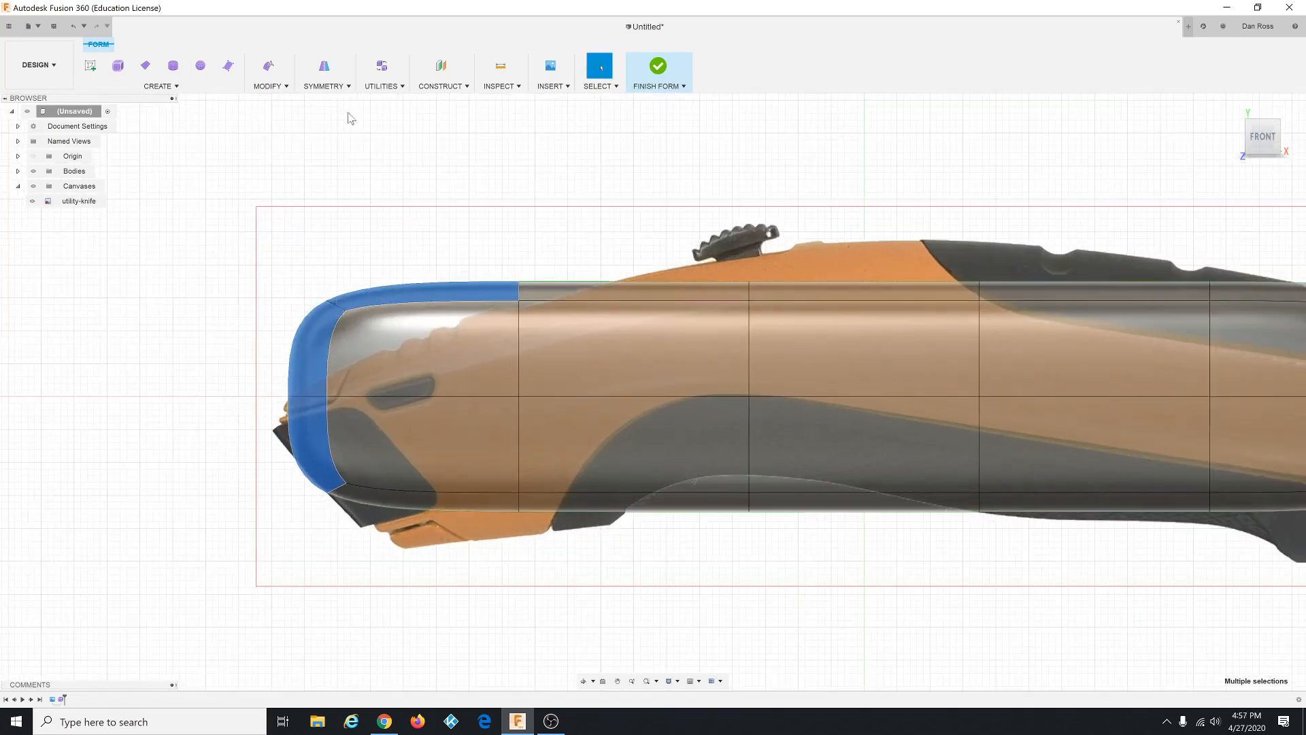
pyautogui.click(287, 87)
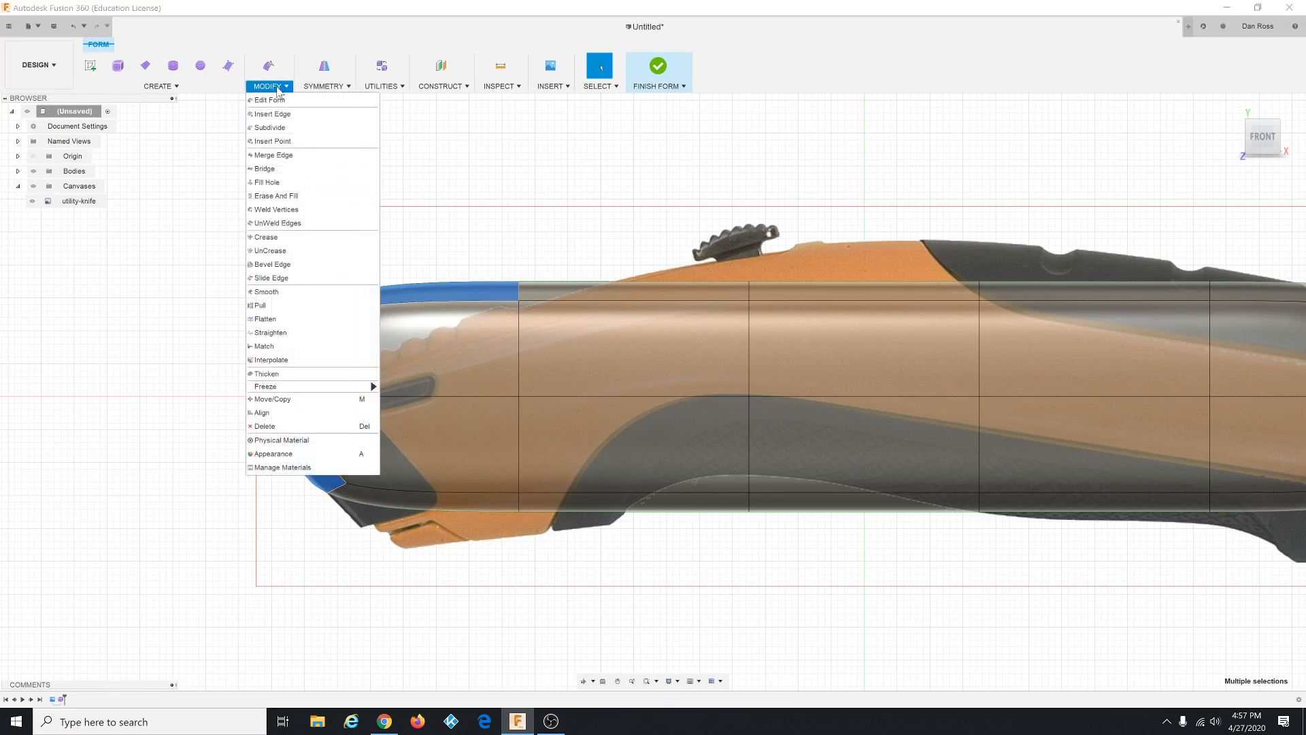
pyautogui.click(272, 100)
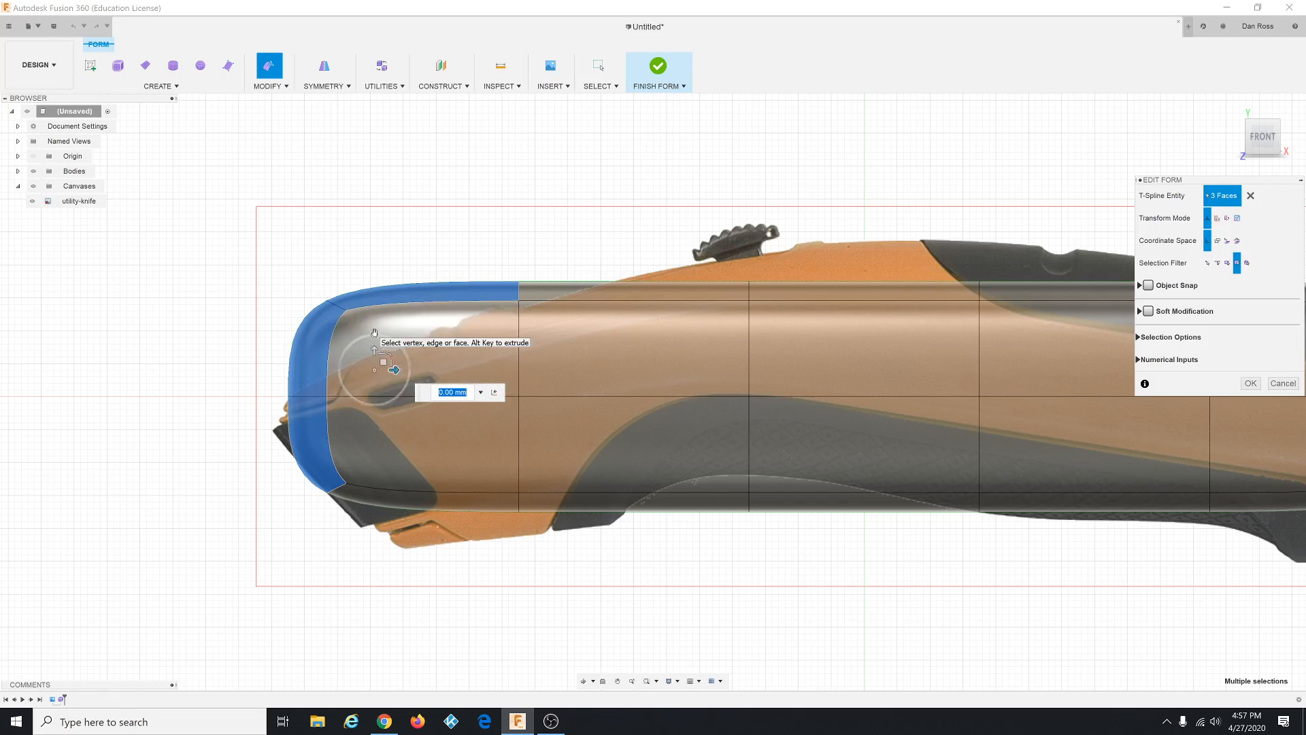
pyautogui.moveTo(374, 334); pyautogui.dragTo(385, 436)
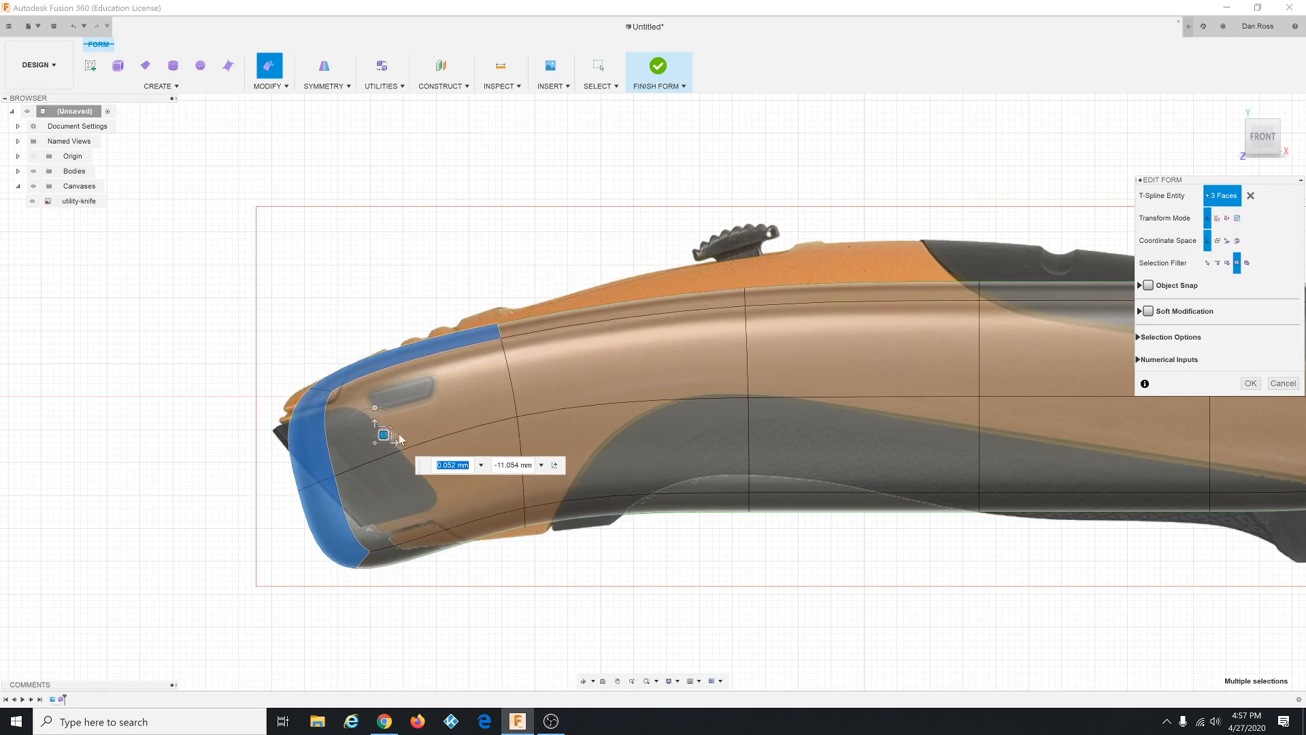
# Raise the two adjacent top faces behind the nose to the knife's upper outline and rotate them about 3.1 degrees.
pyautogui.click(780, 301)
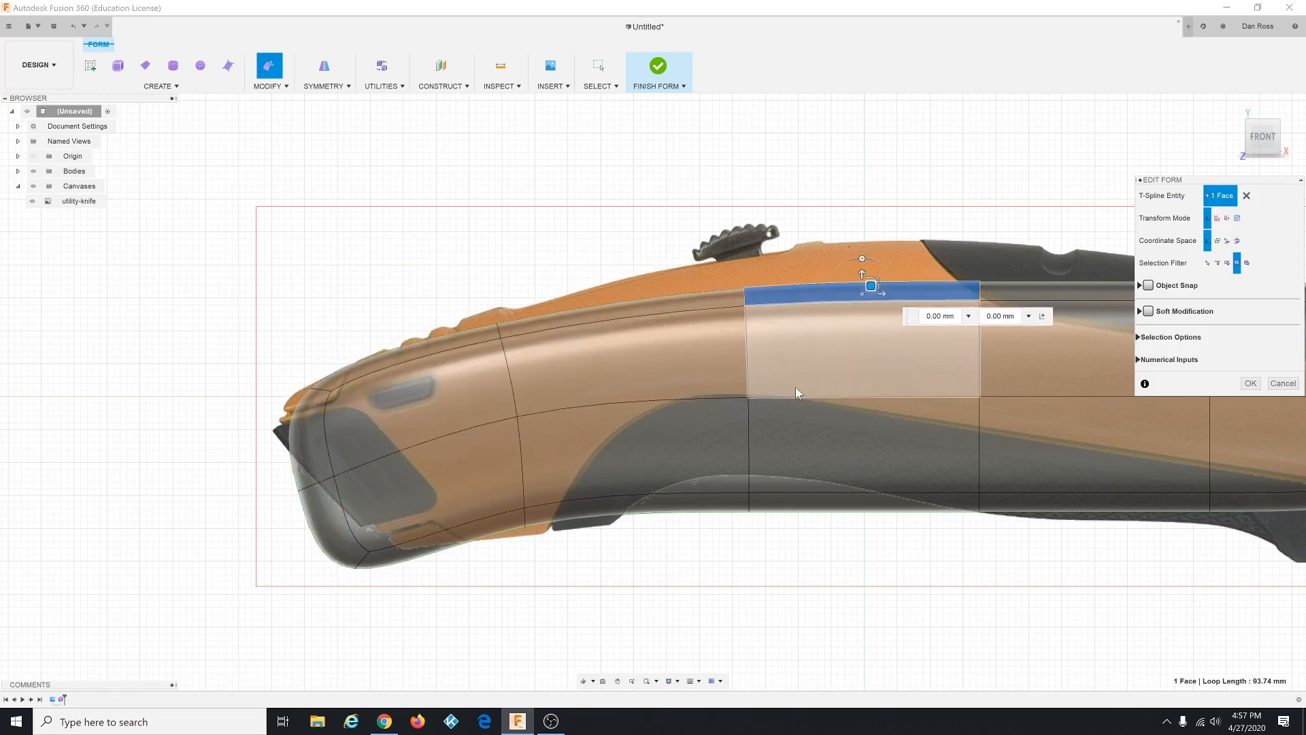
pyautogui.click(654, 310)
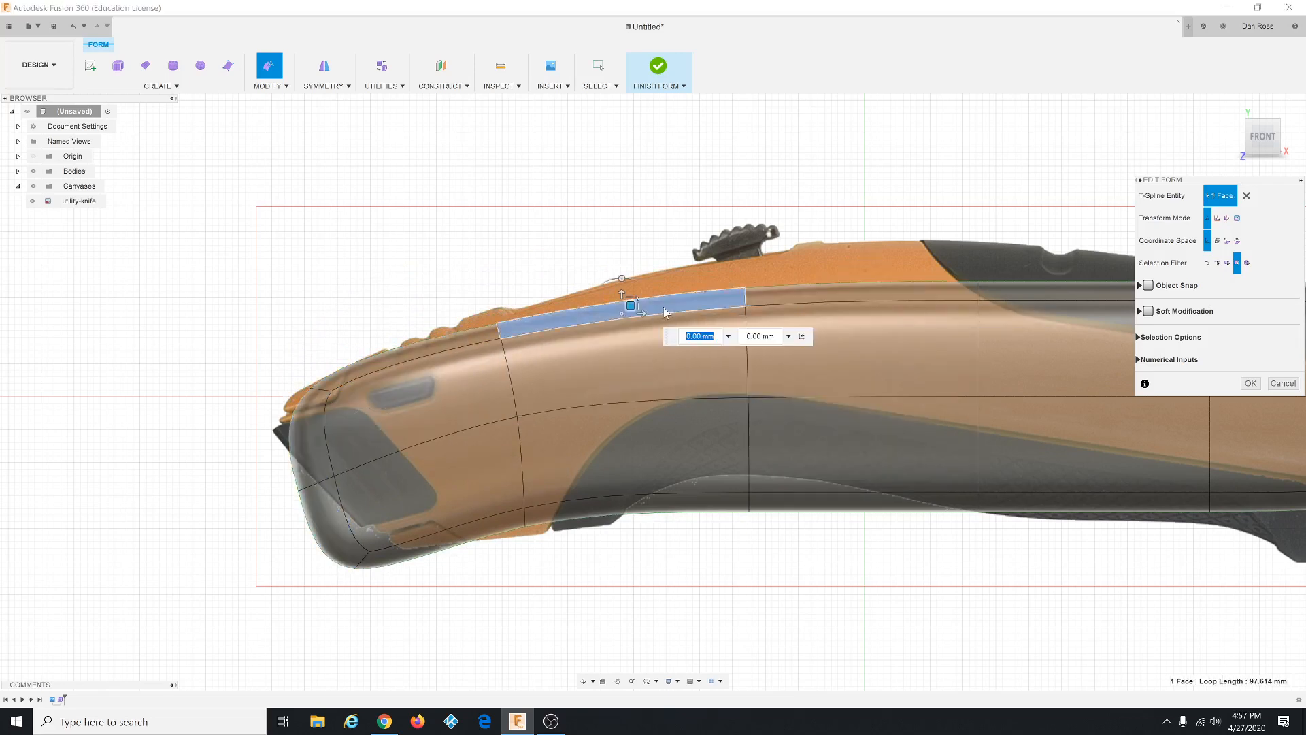
pyautogui.keyDown('shift'); pyautogui.click(849, 296); pyautogui.keyUp('shift')
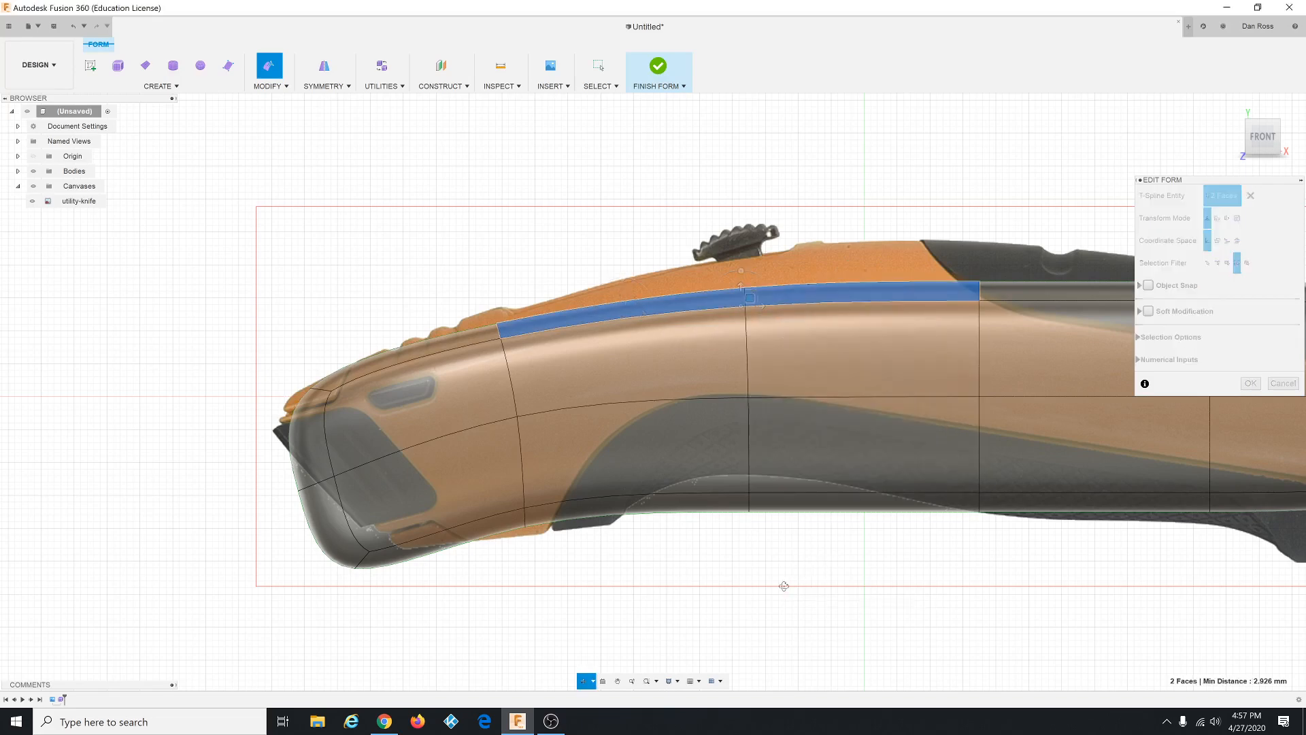
pyautogui.keyDown('shift'); pyautogui.moveTo(784, 586); pyautogui.dragTo(793, 616, button='middle'); pyautogui.keyUp('shift')
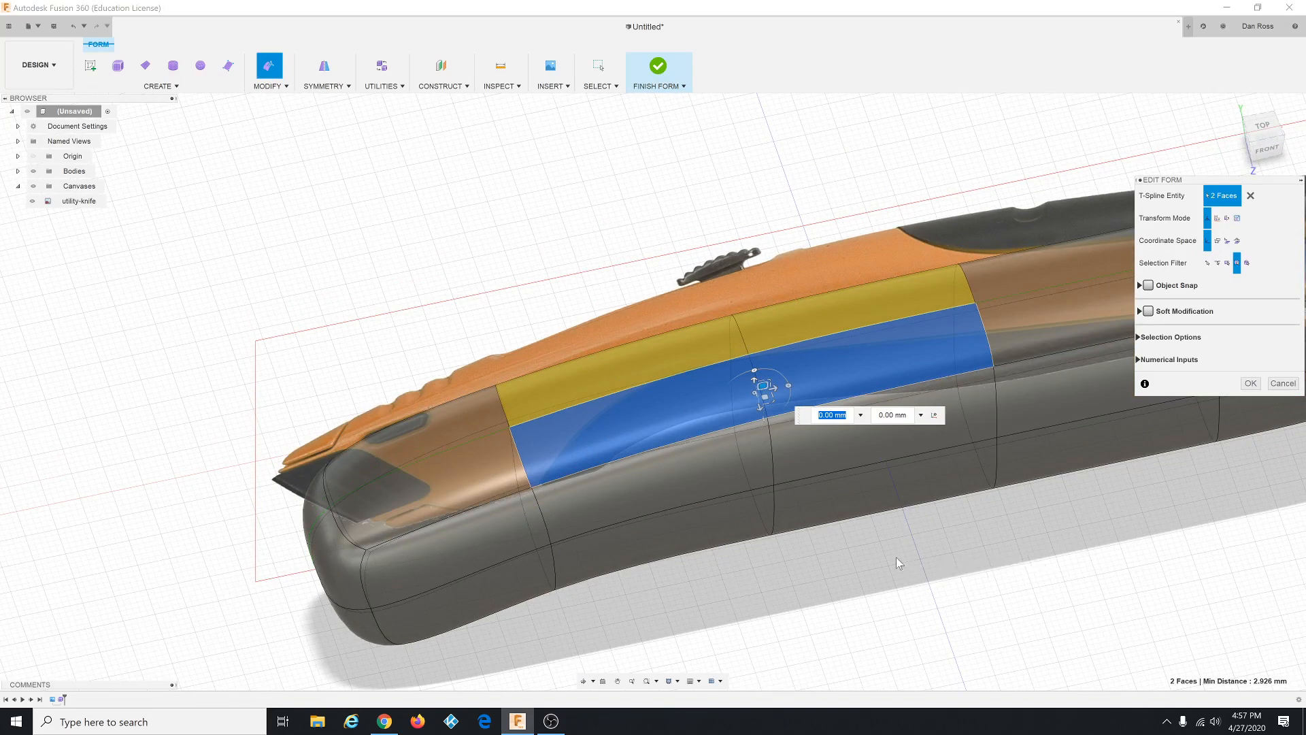
pyautogui.click(1264, 146)
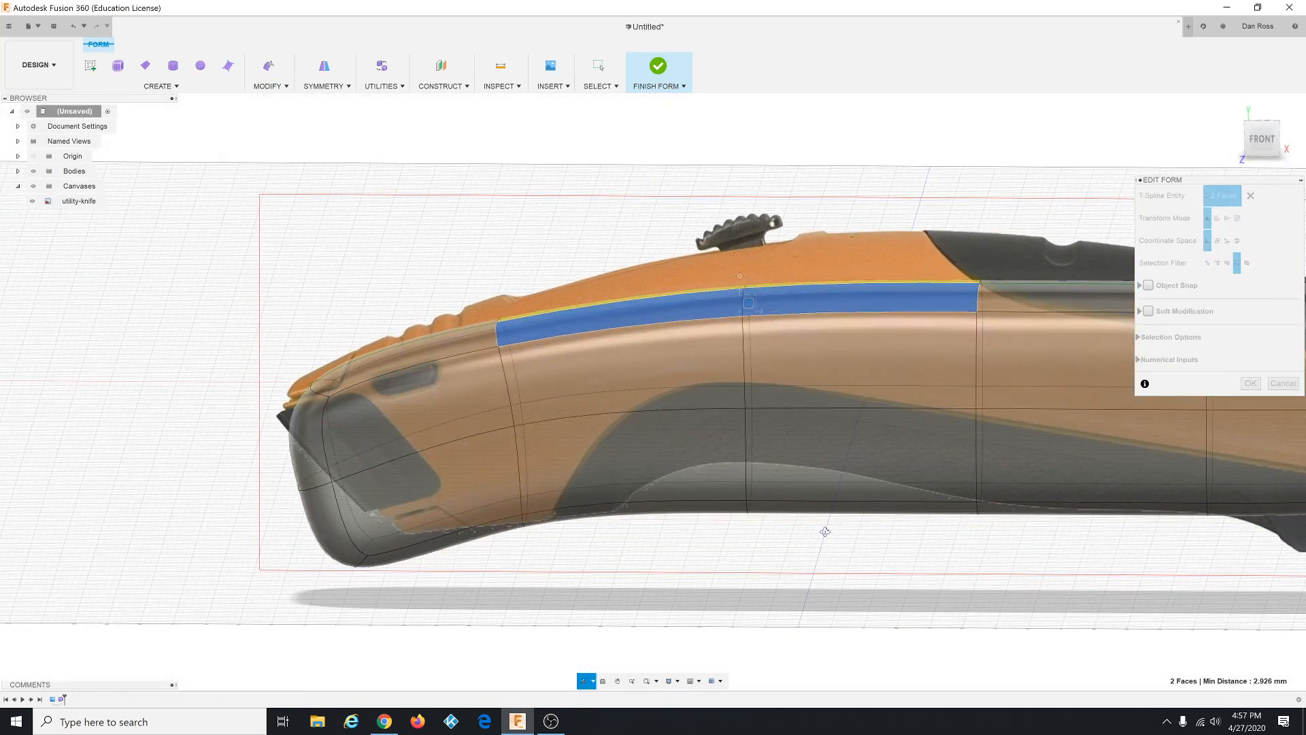
pyautogui.click(1260, 142)
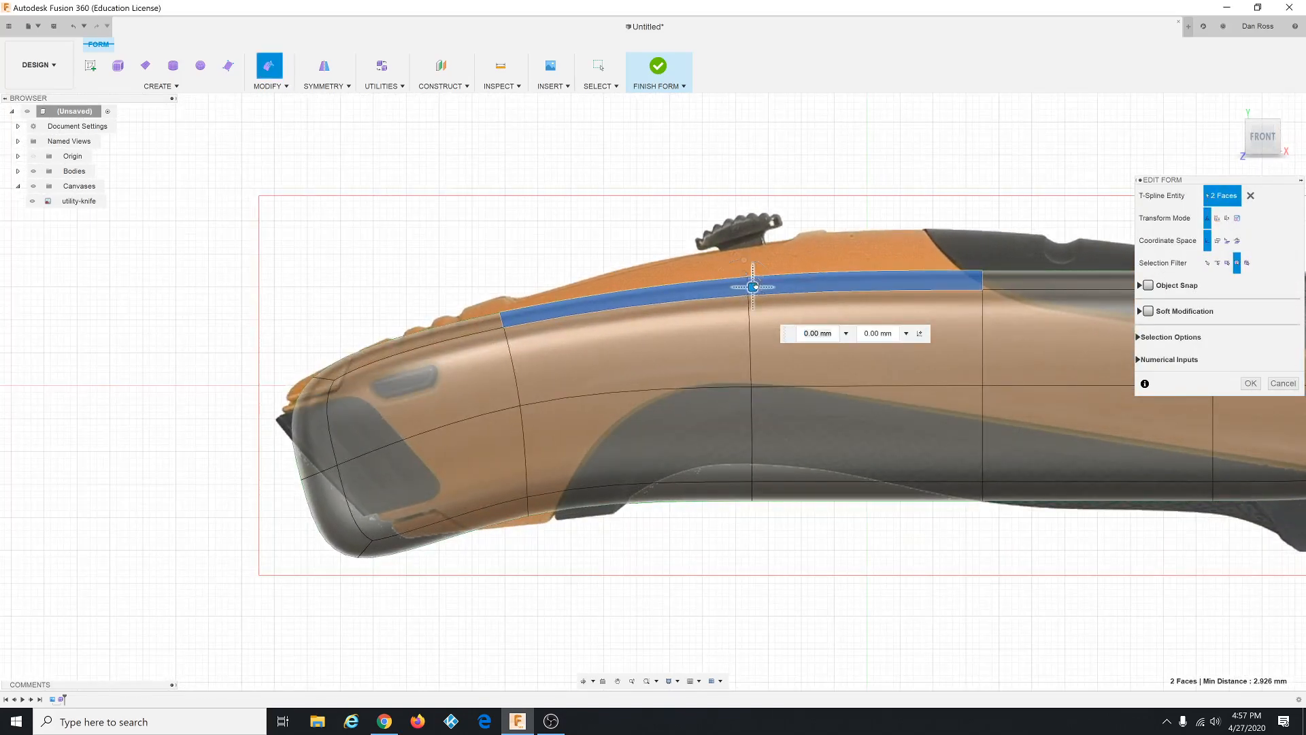
pyautogui.moveTo(754, 286); pyautogui.dragTo(796, 124)
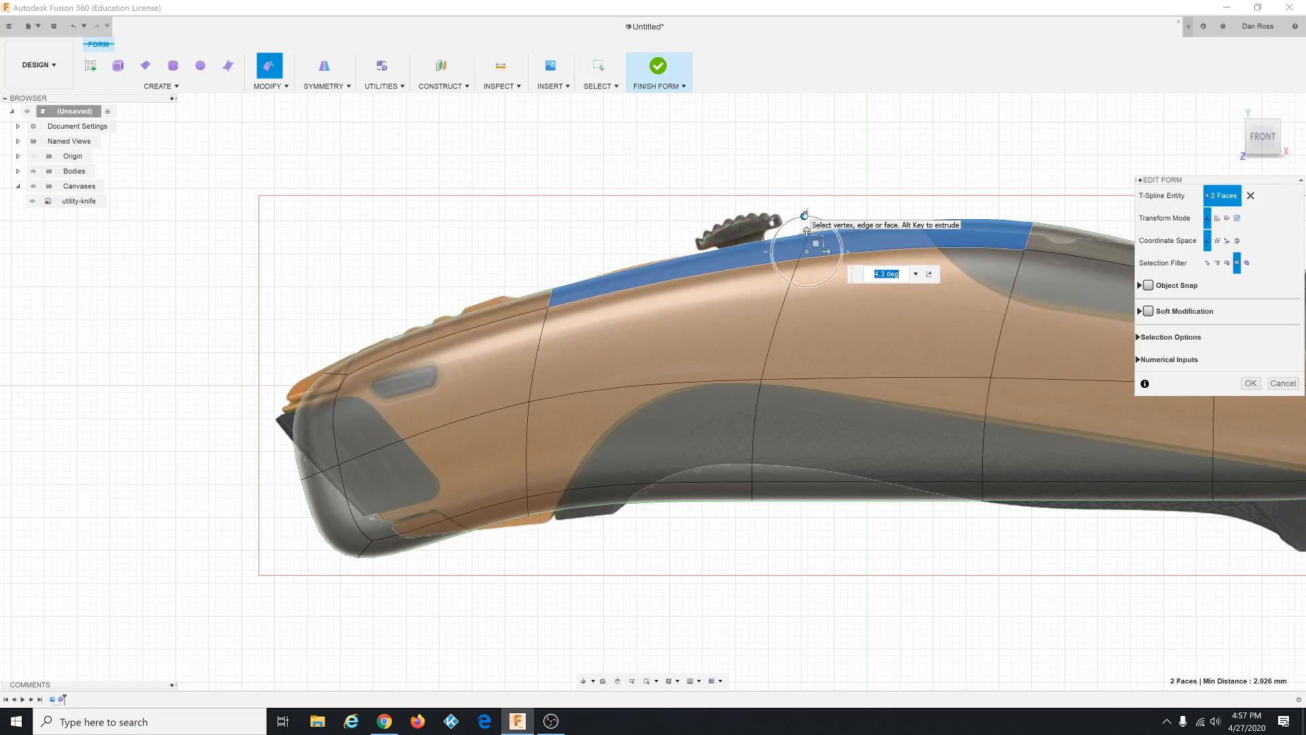
pyautogui.moveTo(805, 215); pyautogui.dragTo(802, 104)
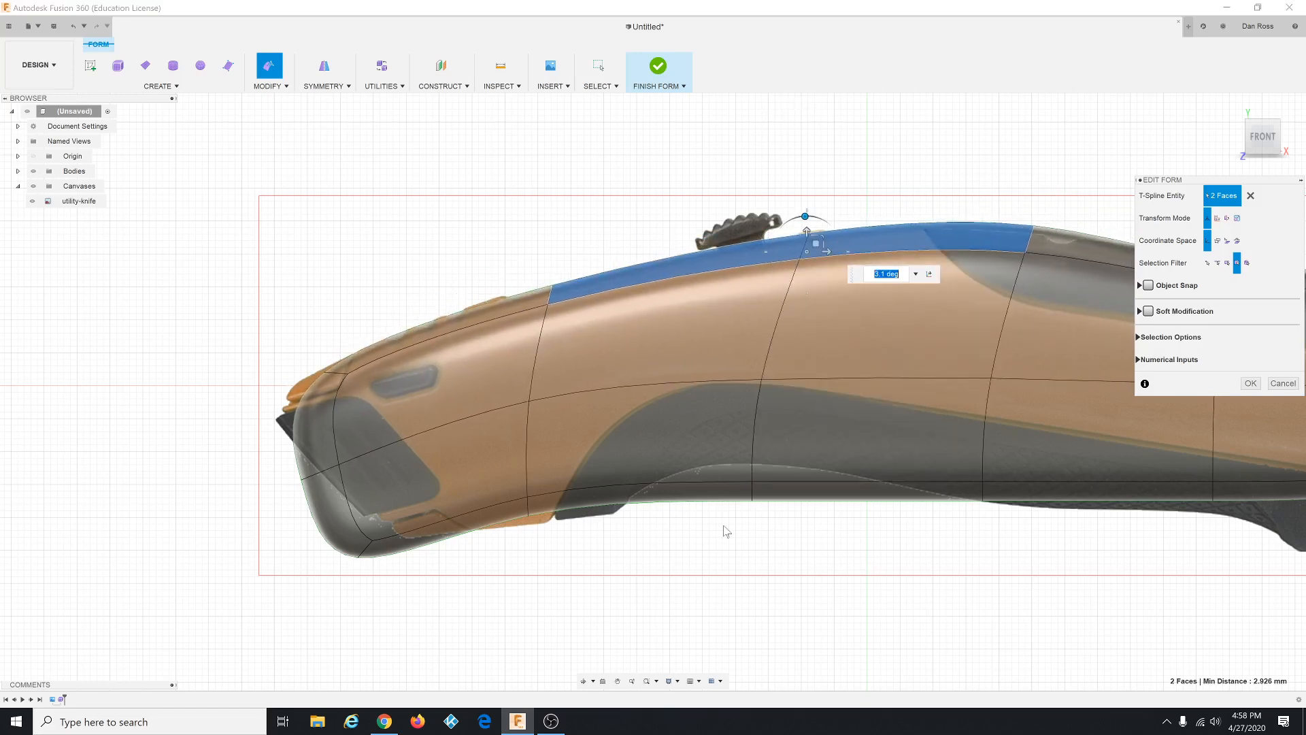
pyautogui.click(678, 681)
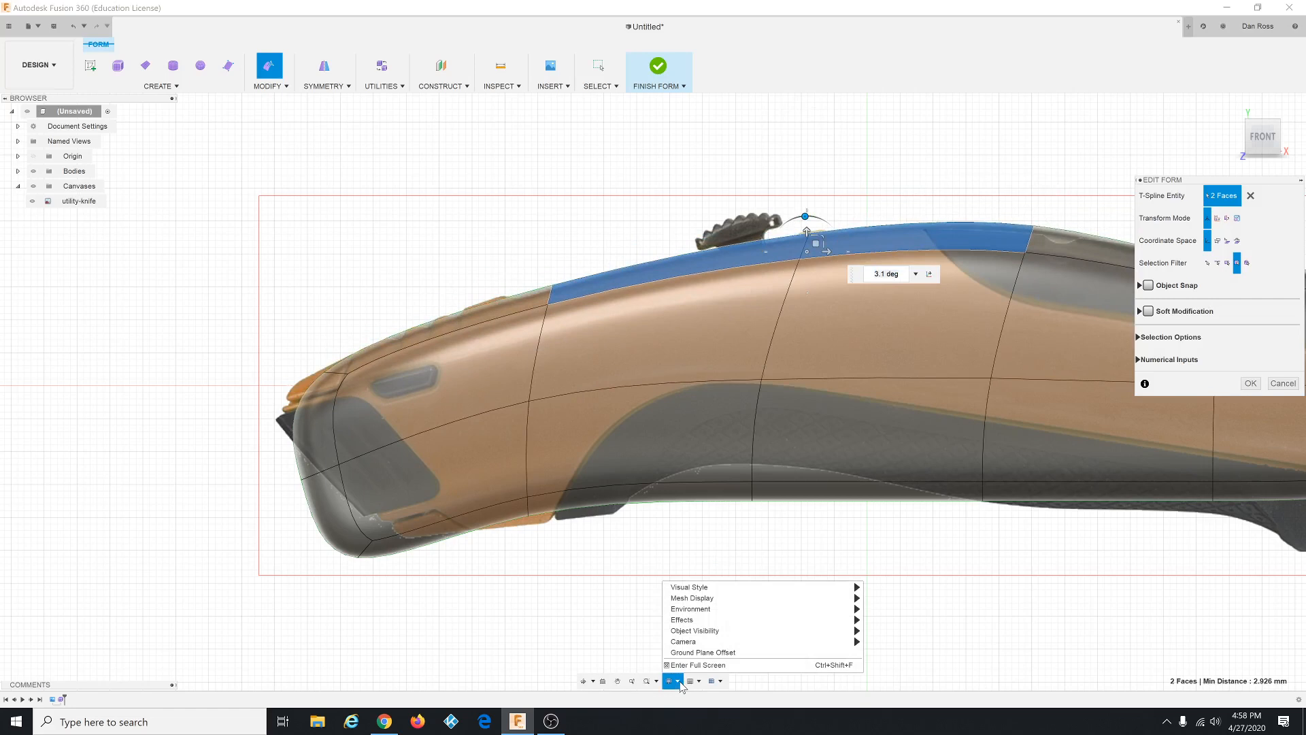
pyautogui.click(703, 683)
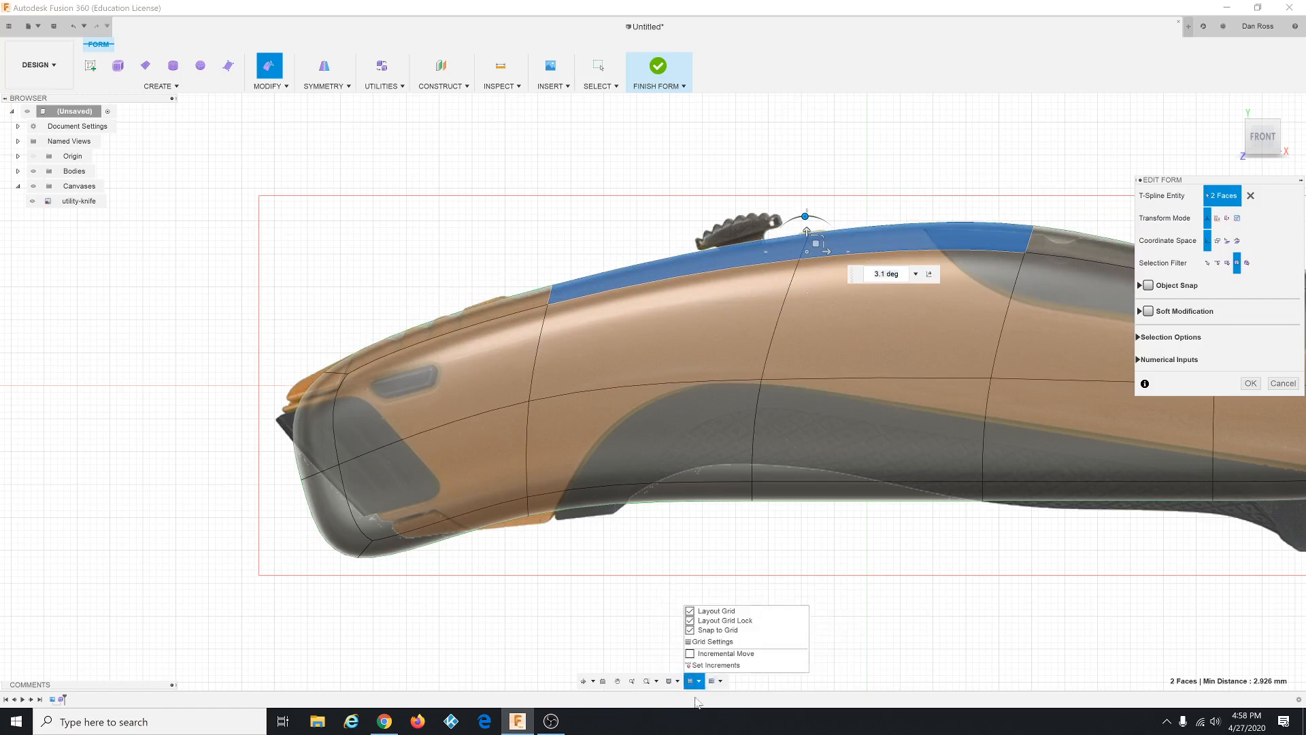
pyautogui.click(703, 683)
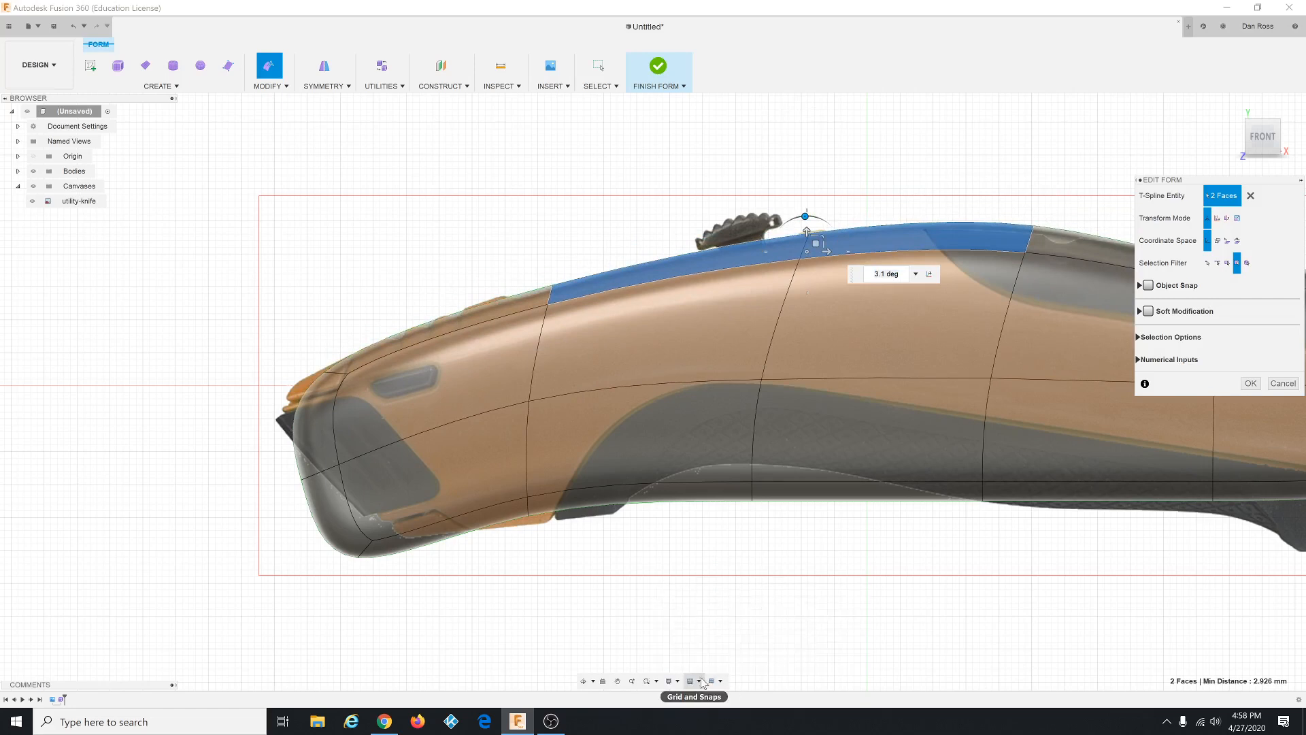
pyautogui.click(703, 683)
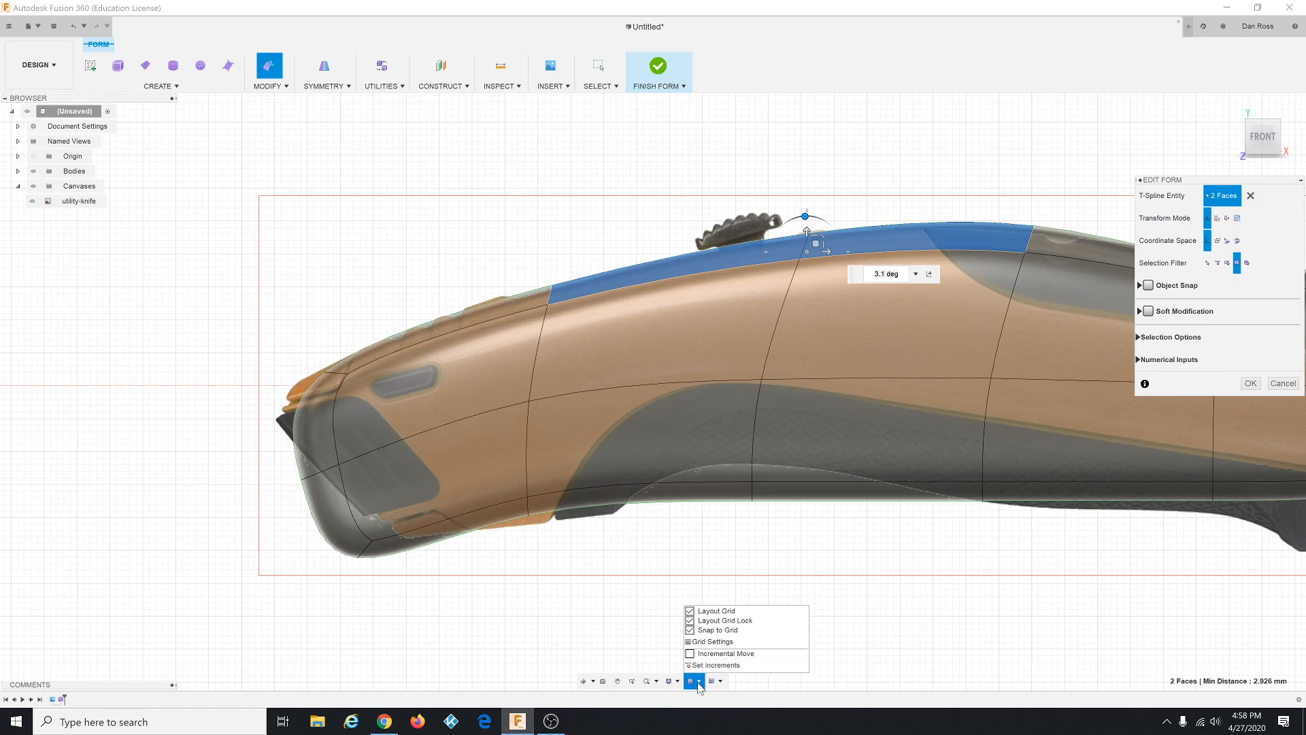
pyautogui.click(698, 683)
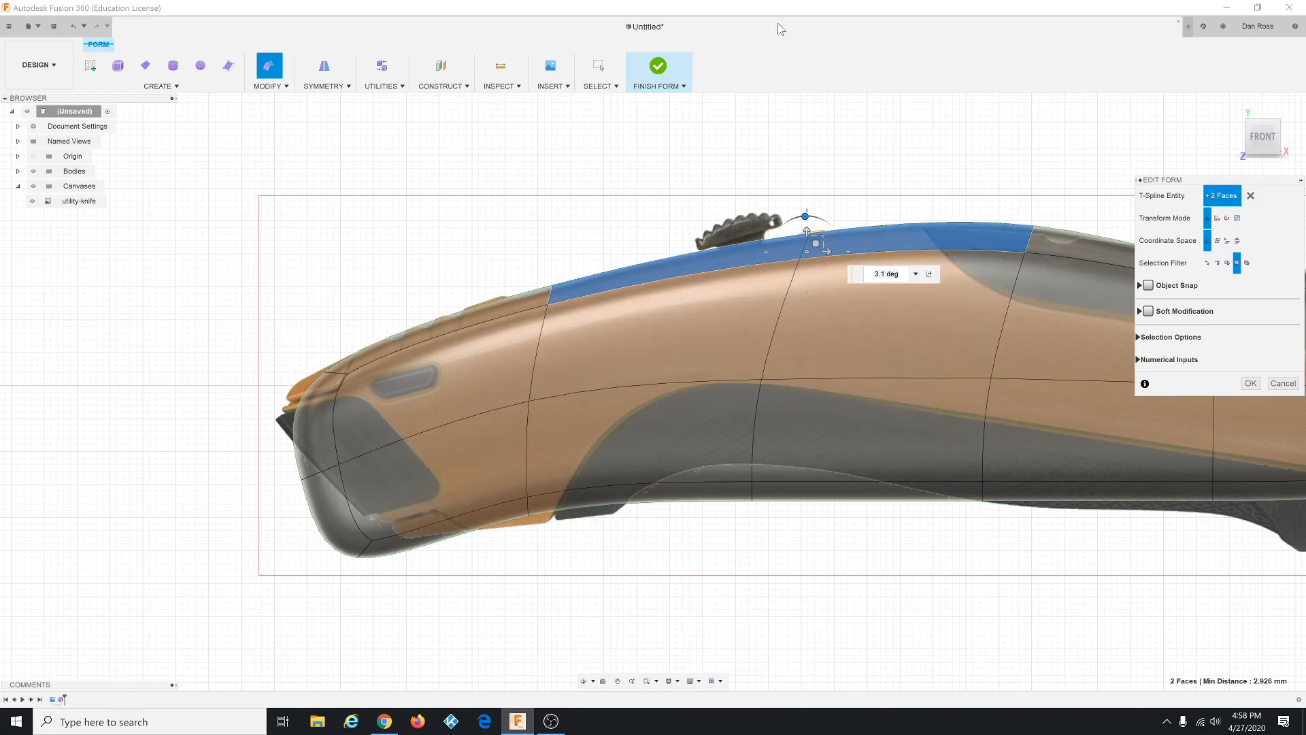
# Move the top edge behind the raised faces about 2.6 mm toward the rear and 2 mm down to match the canvas outline.
pyautogui.scroll(-4, 483, 391)
pyautogui.scroll(2, 906, 258)
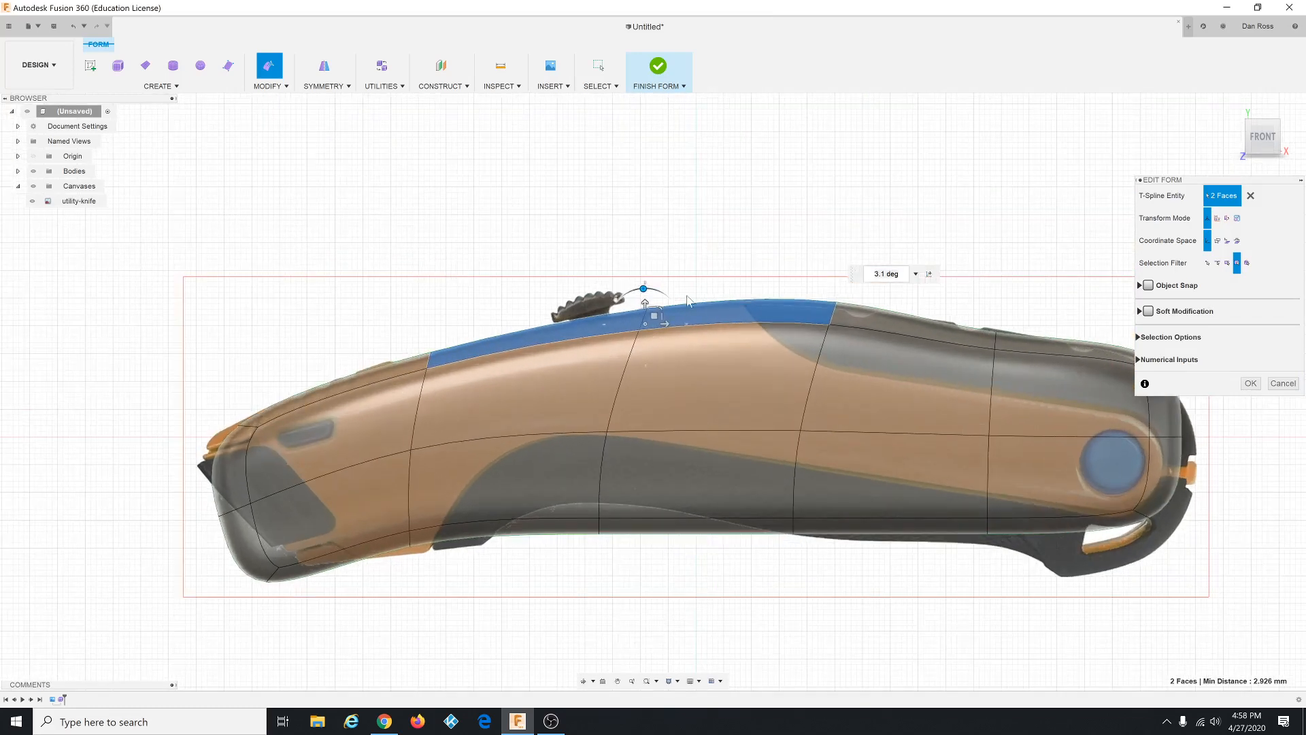
pyautogui.scroll(-3, 523, 300)
pyautogui.click(914, 320)
pyautogui.scroll(3, 869, 320)
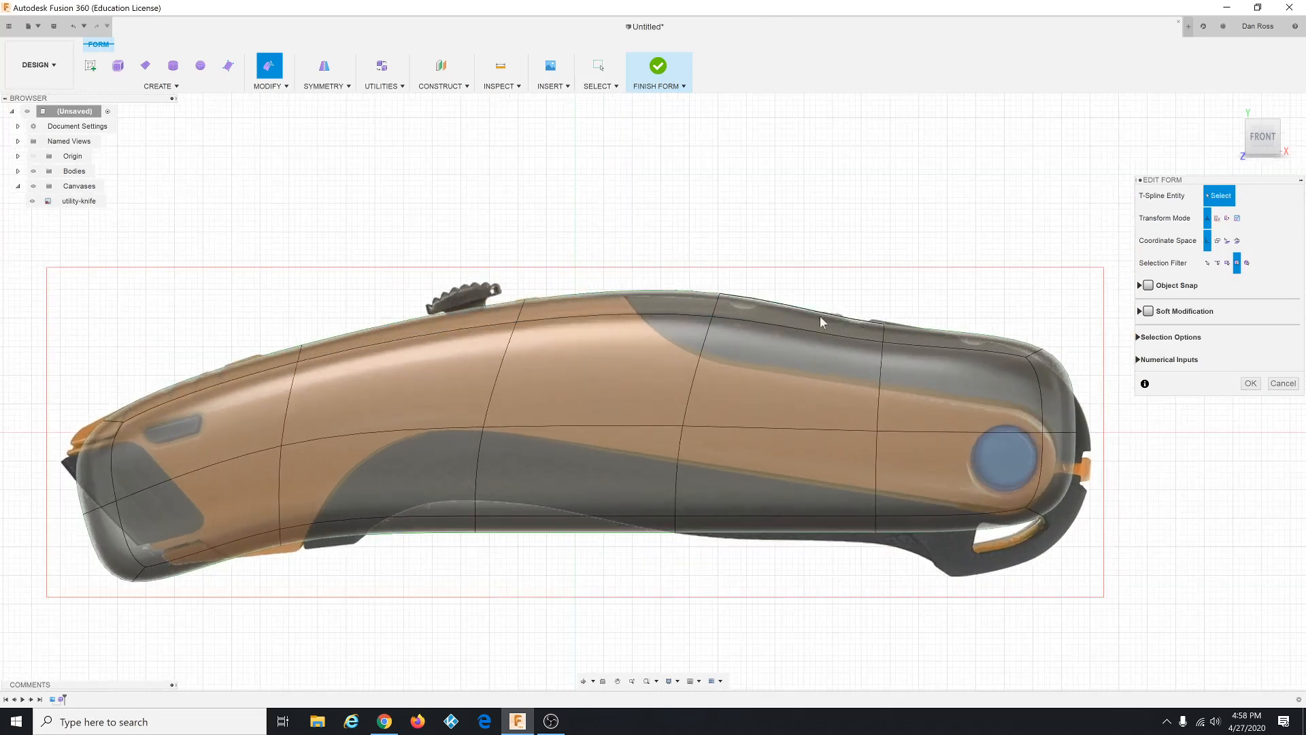
pyautogui.click(716, 309)
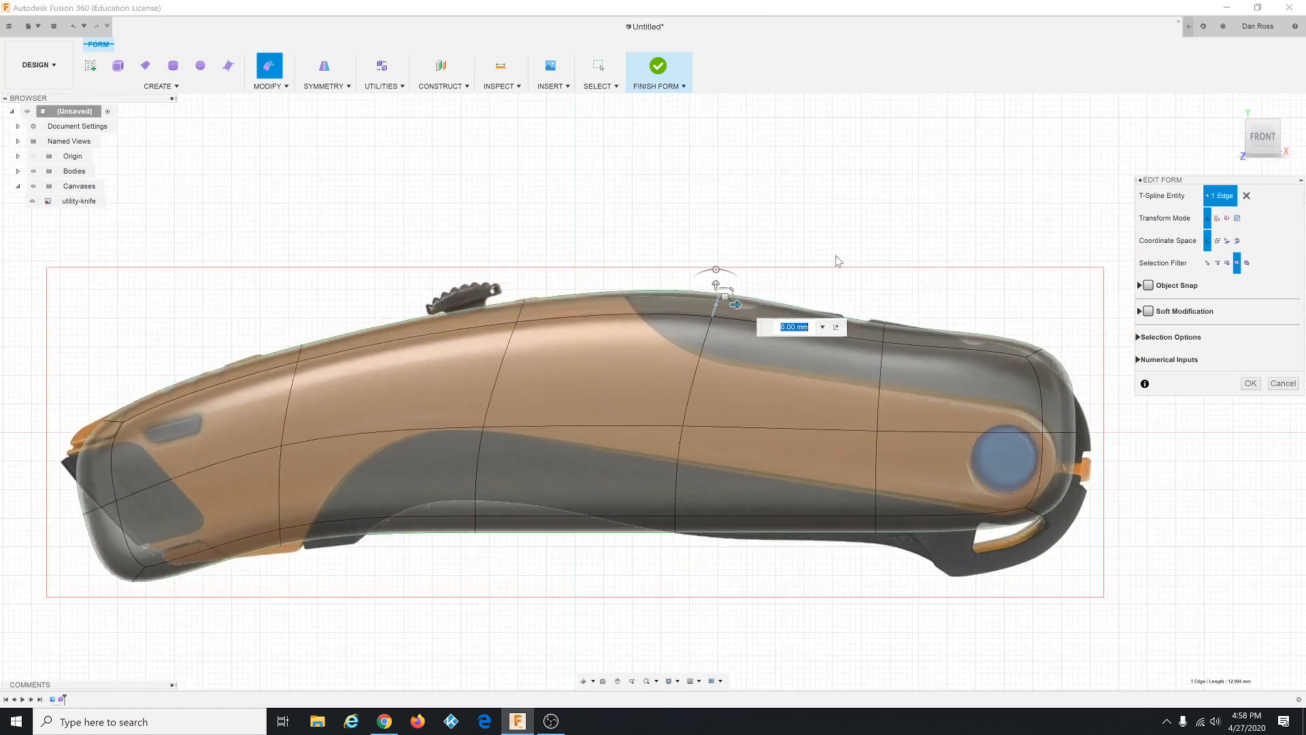
pyautogui.keyDown('shift'); pyautogui.moveTo(643, 248); pyautogui.dragTo(602, 258, button='middle'); pyautogui.keyUp('shift')
pyautogui.keyDown('shift'); pyautogui.moveTo(602, 257); pyautogui.dragTo(596, 259); pyautogui.keyUp('shift')
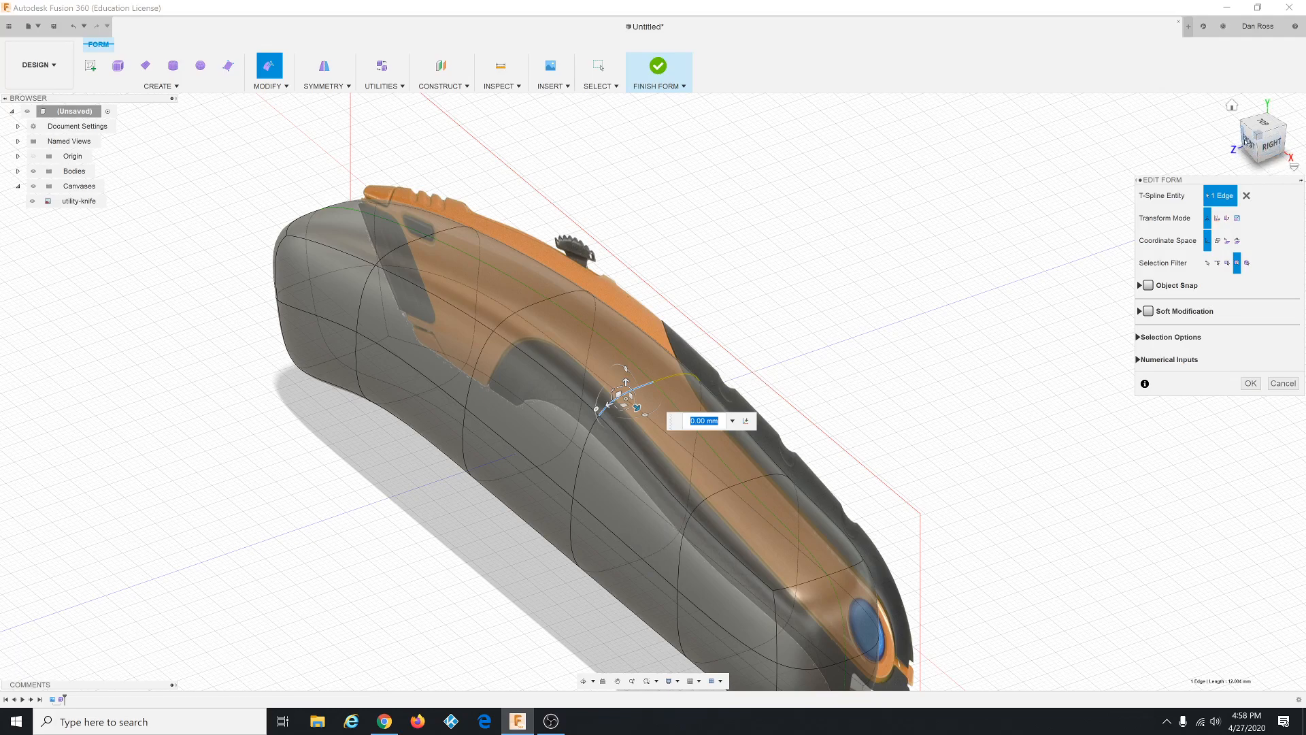
pyautogui.click(1247, 140)
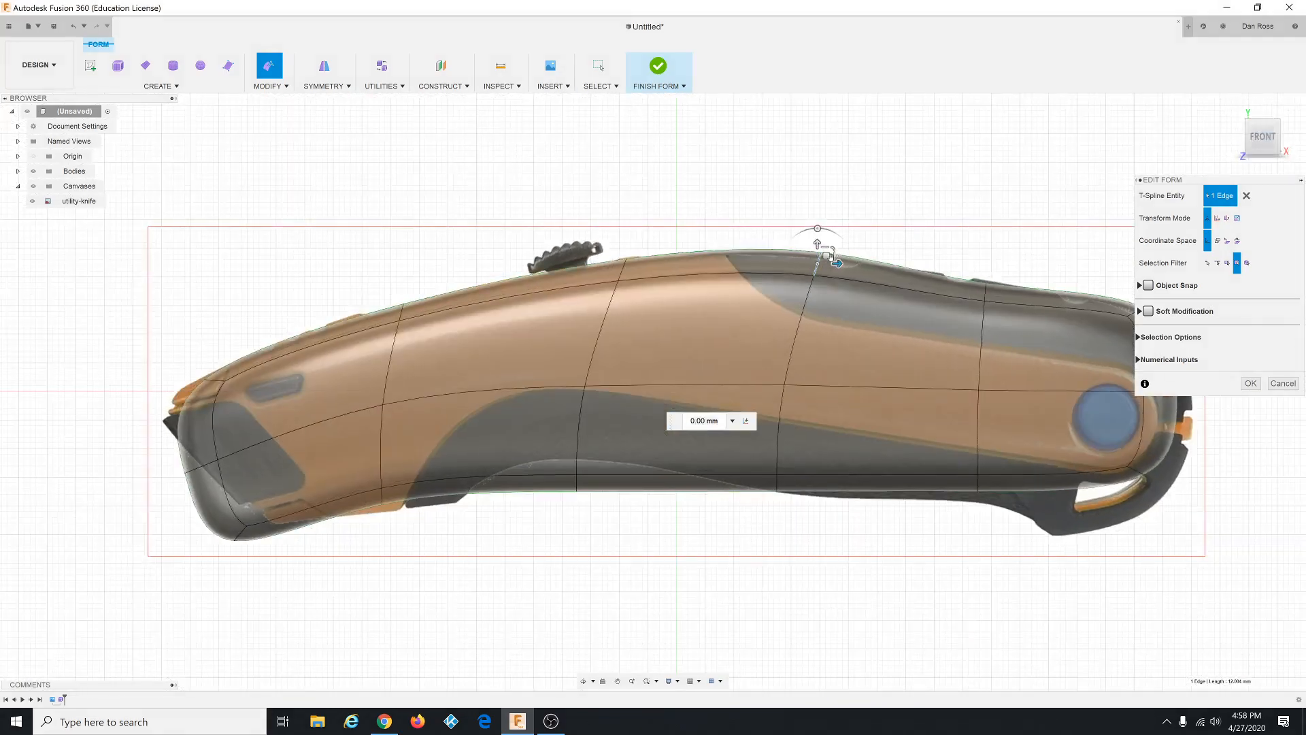
pyautogui.moveTo(827, 256); pyautogui.dragTo(842, 268)
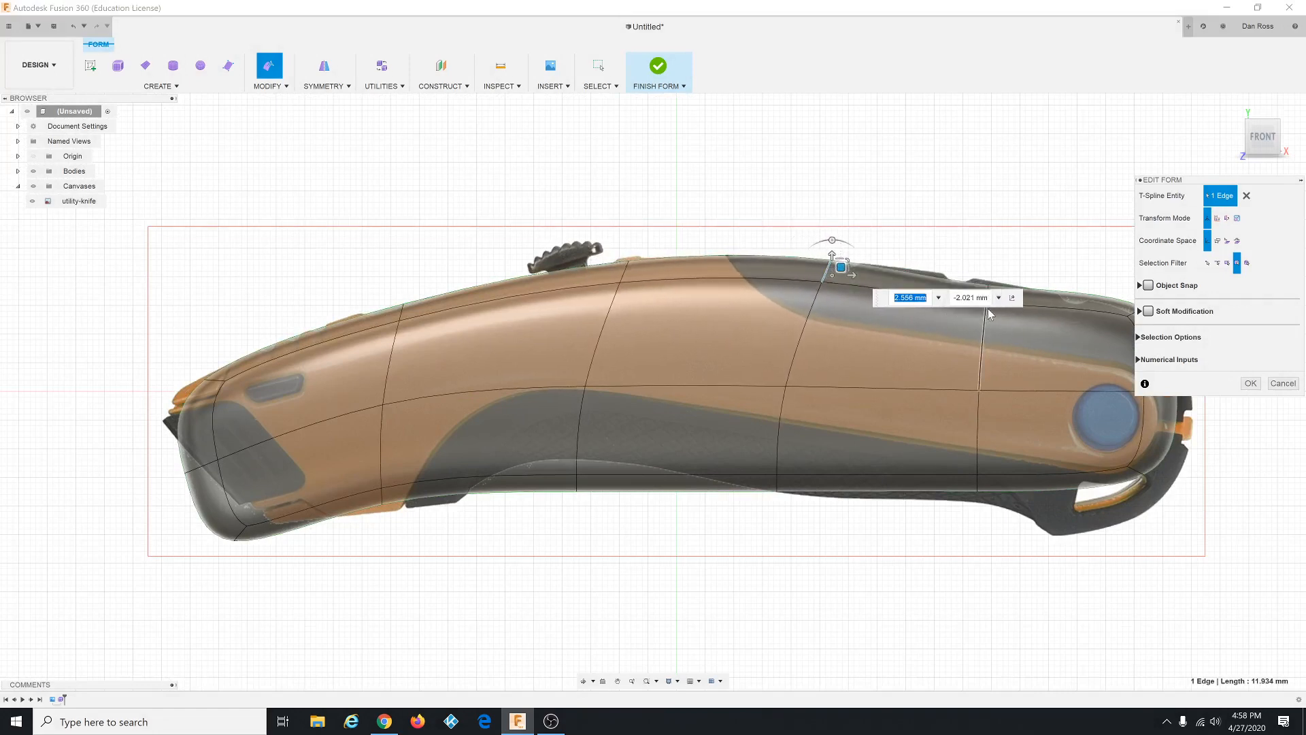
# Shift the next top edge about 0.6 mm rearward and 1.1 mm up, and rotate the rearmost top face slightly to fit the outline.
pyautogui.click(1004, 249)
pyautogui.scroll(-3, 535, 334)
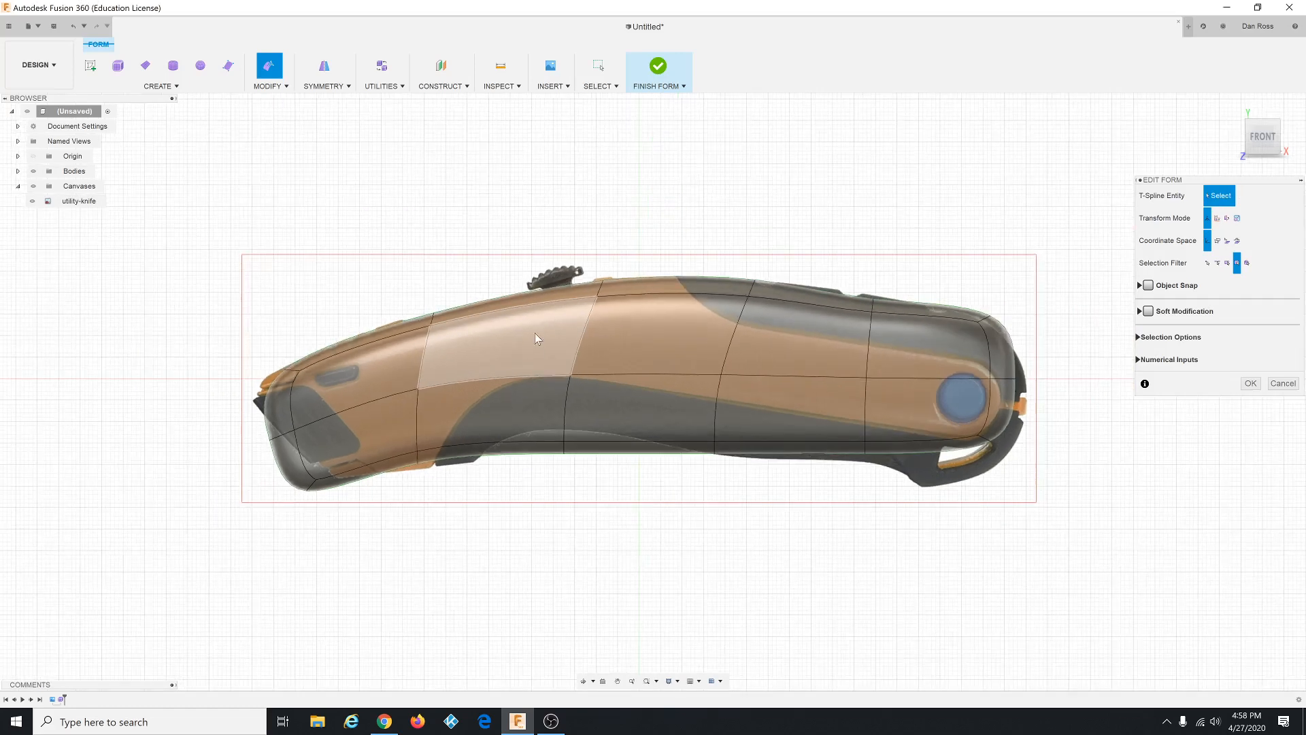
pyautogui.scroll(3, 949, 276)
pyautogui.scroll(2, 847, 329)
pyautogui.click(821, 332)
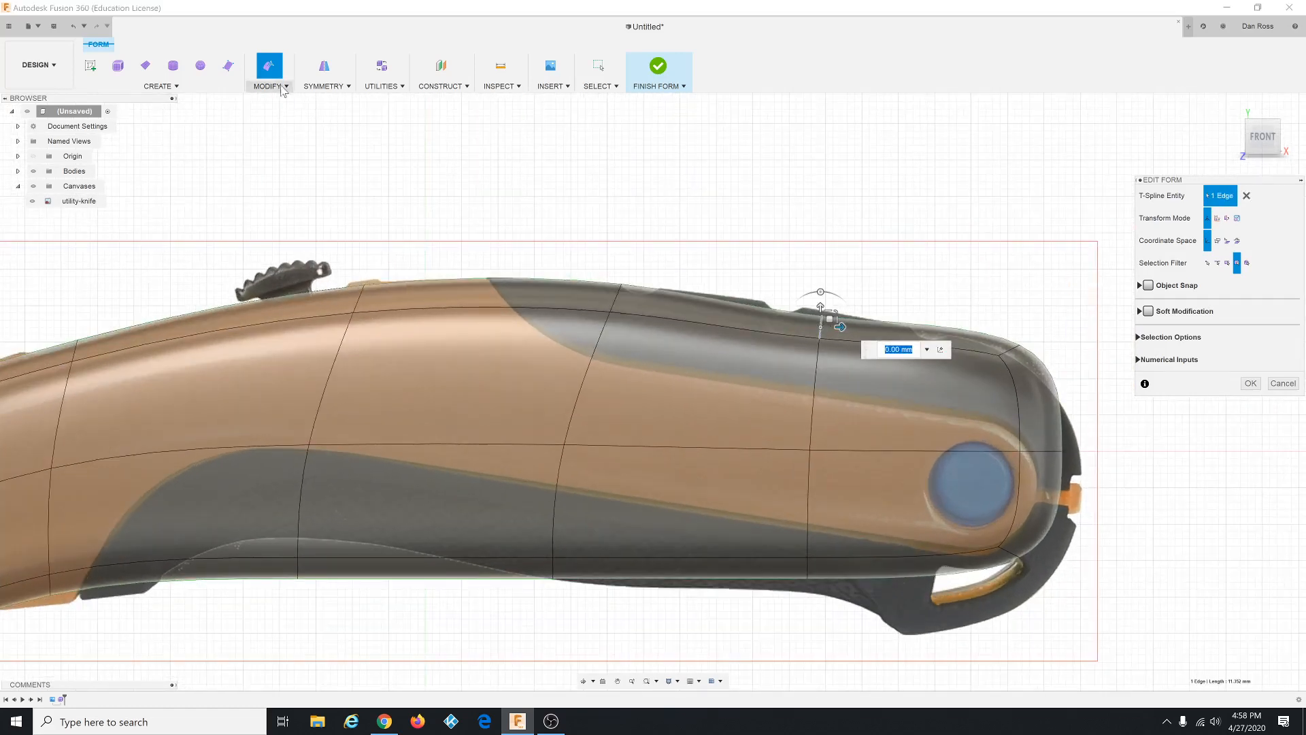
pyautogui.click(283, 88)
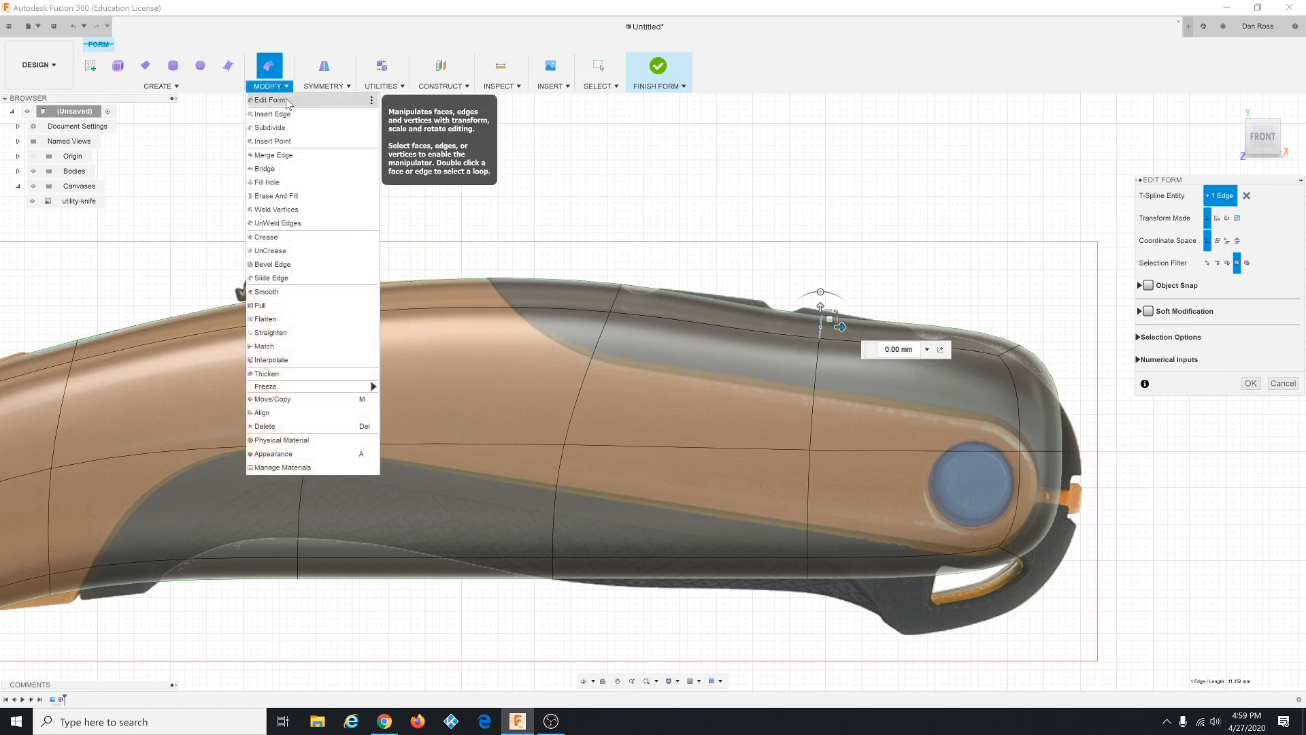
pyautogui.click(288, 104)
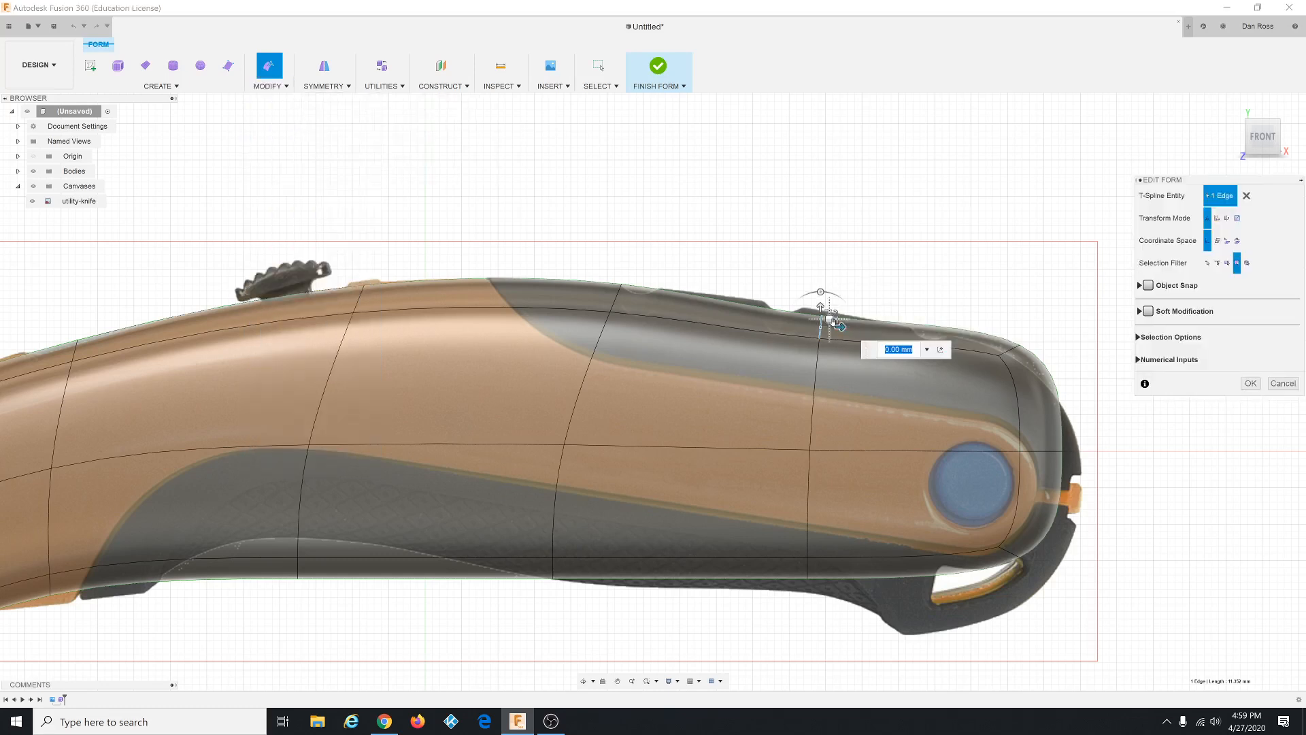
pyautogui.moveTo(829, 319)
pyautogui.mouseDown()
pyautogui.moveTo(826, 302)
pyautogui.moveTo(834, 310)
pyautogui.mouseUp()
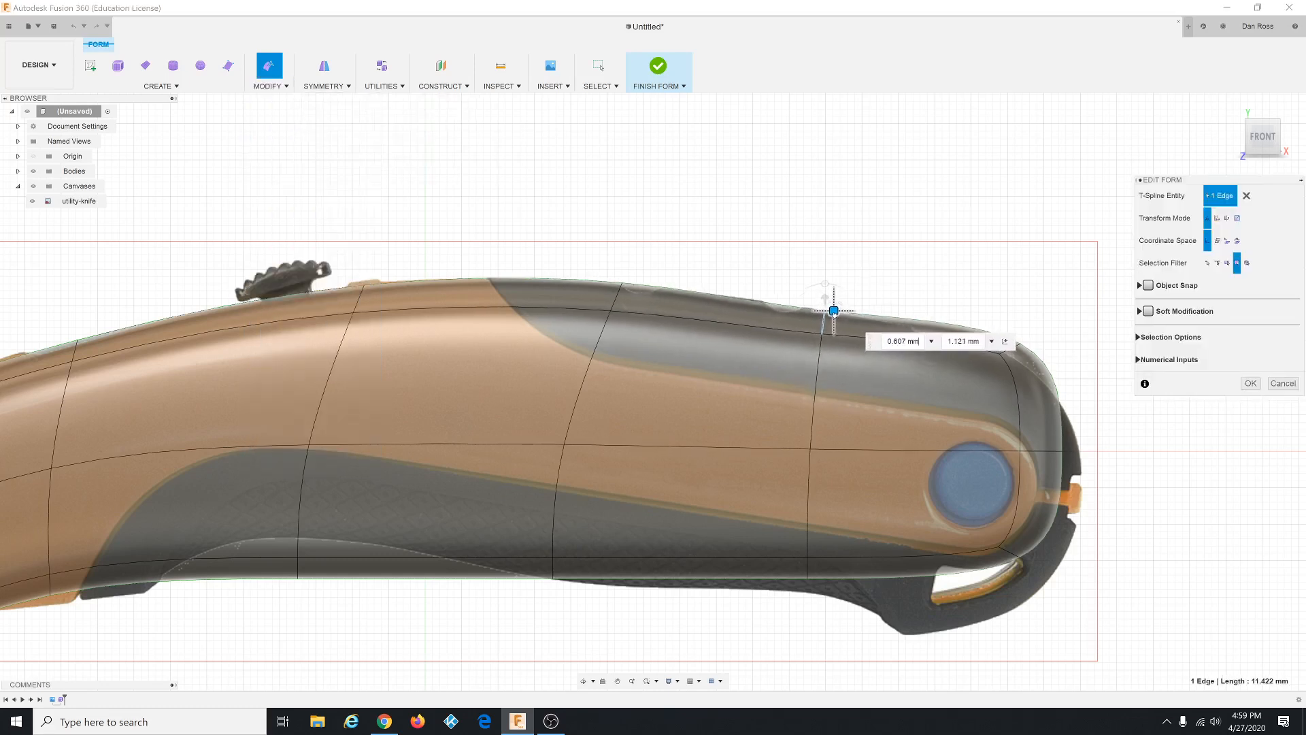
pyautogui.click(1013, 348)
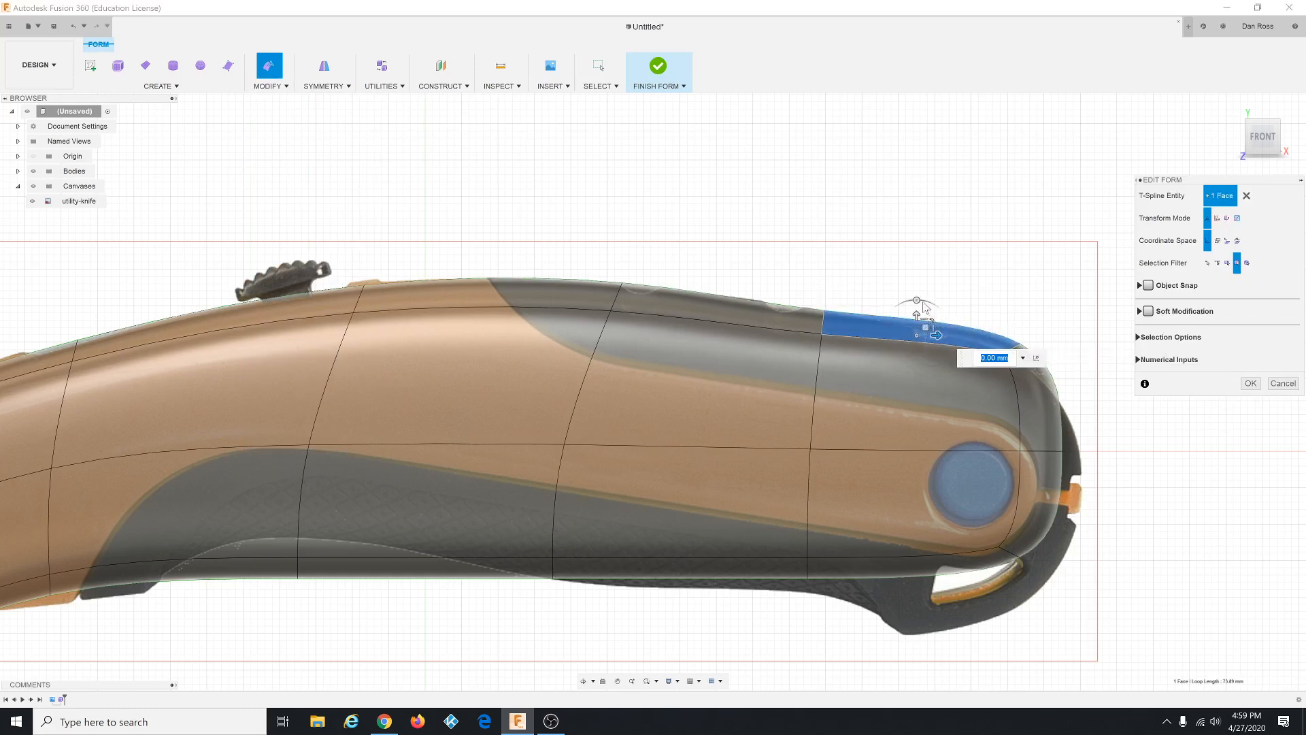
pyautogui.moveTo(917, 300); pyautogui.dragTo(920, 300)
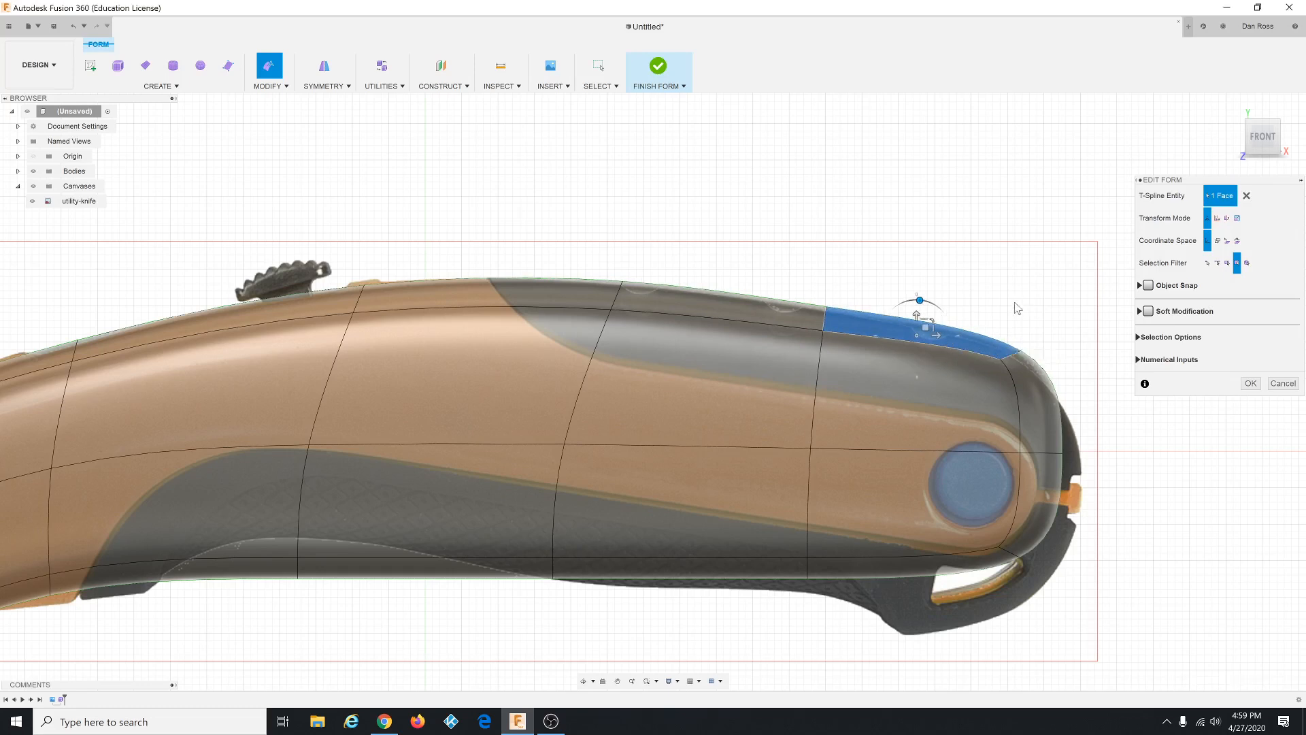
# Move the rearmost top edge about 0.7 mm forward and 1.1 mm down, and the rear end edge about 4.4 mm rearward and 6 mm down.
pyautogui.click(1014, 349)
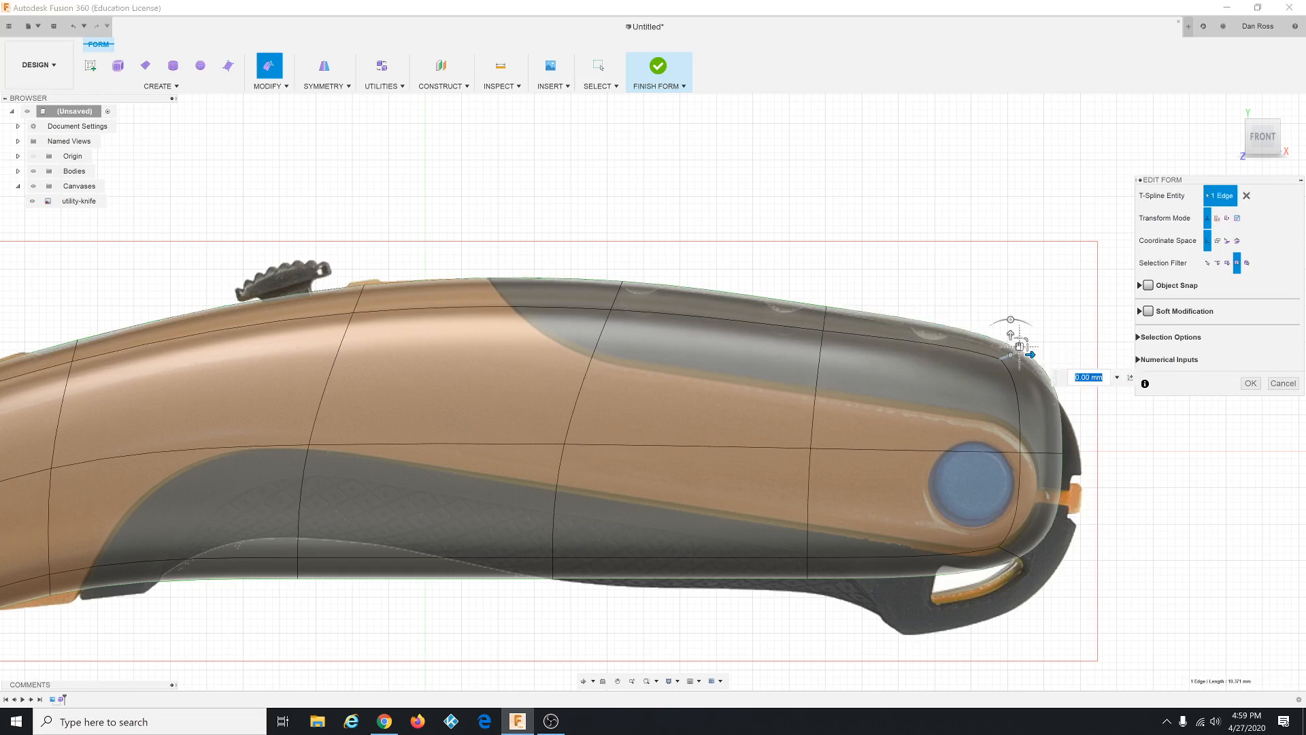
pyautogui.moveTo(1019, 345); pyautogui.dragTo(1014, 353)
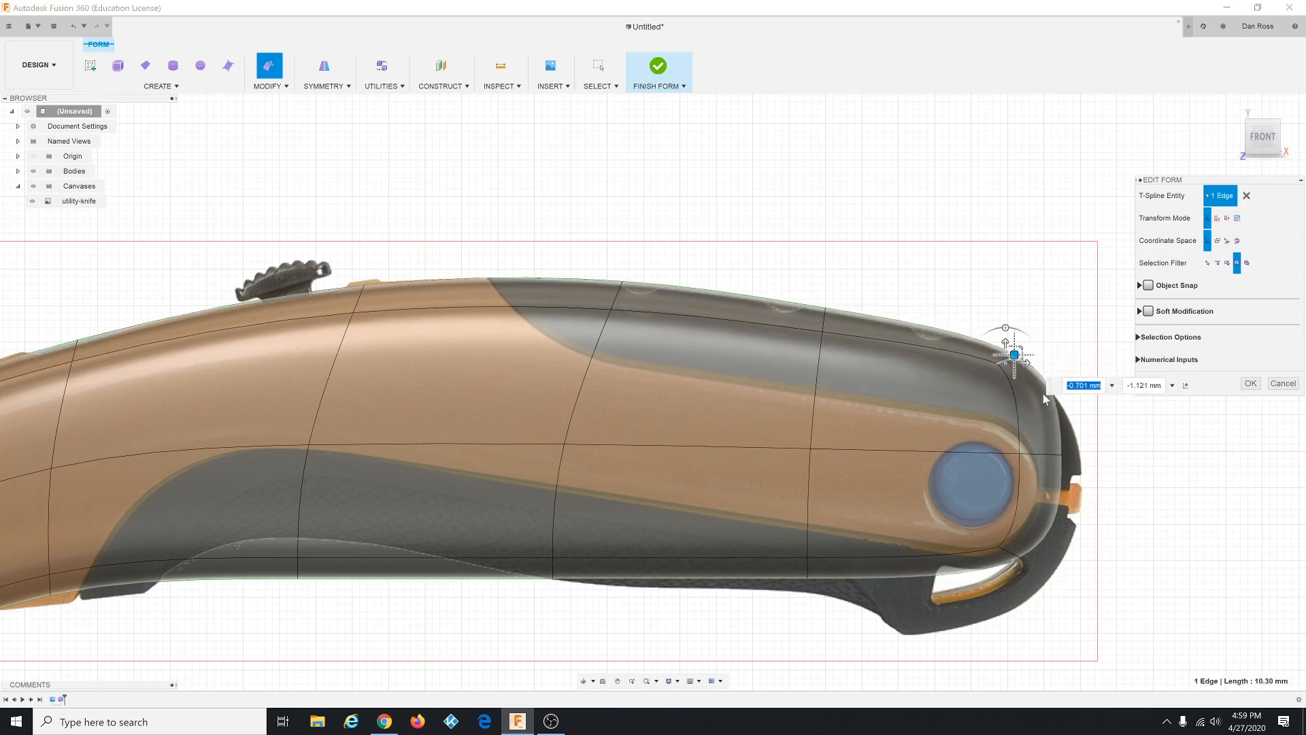
pyautogui.click(1058, 457)
pyautogui.moveTo(1051, 446); pyautogui.dragTo(1082, 489)
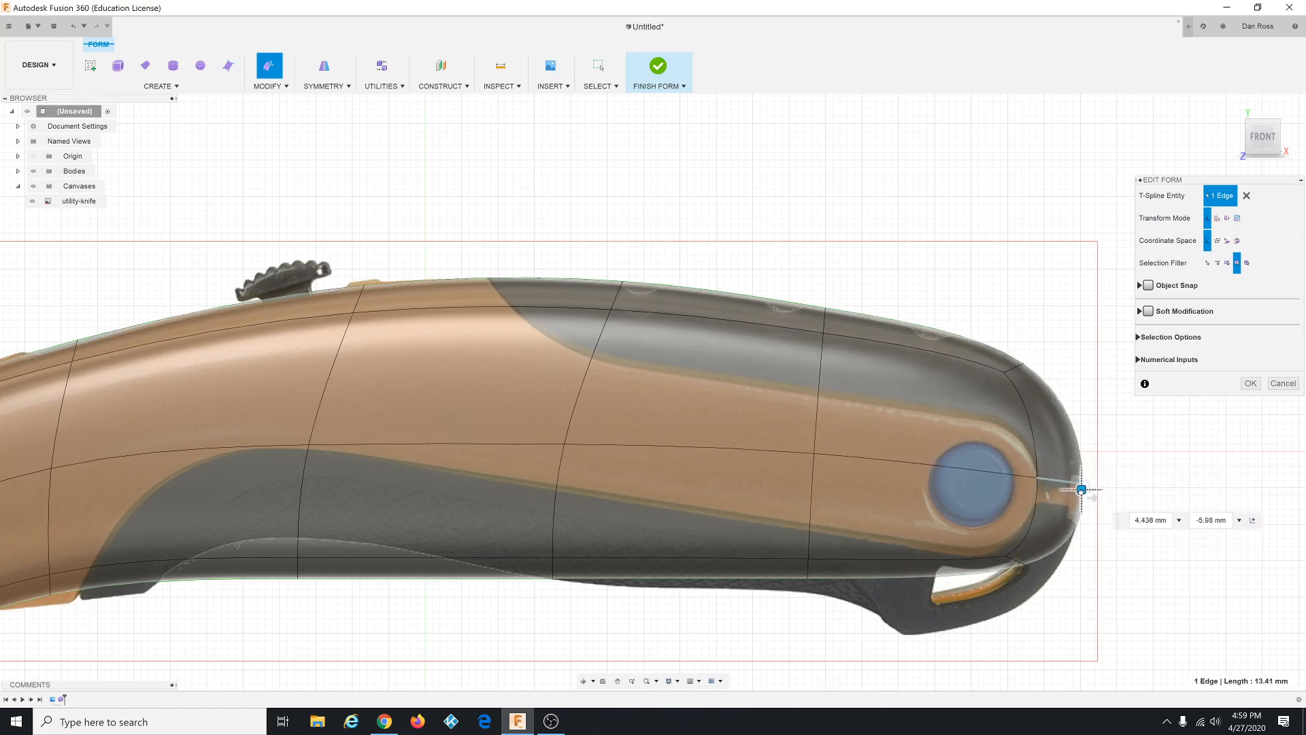
# Move the lower rear corner edge about 2.3 mm forward and 6.4 mm down to follow the canvas outline.
pyautogui.click(1020, 561)
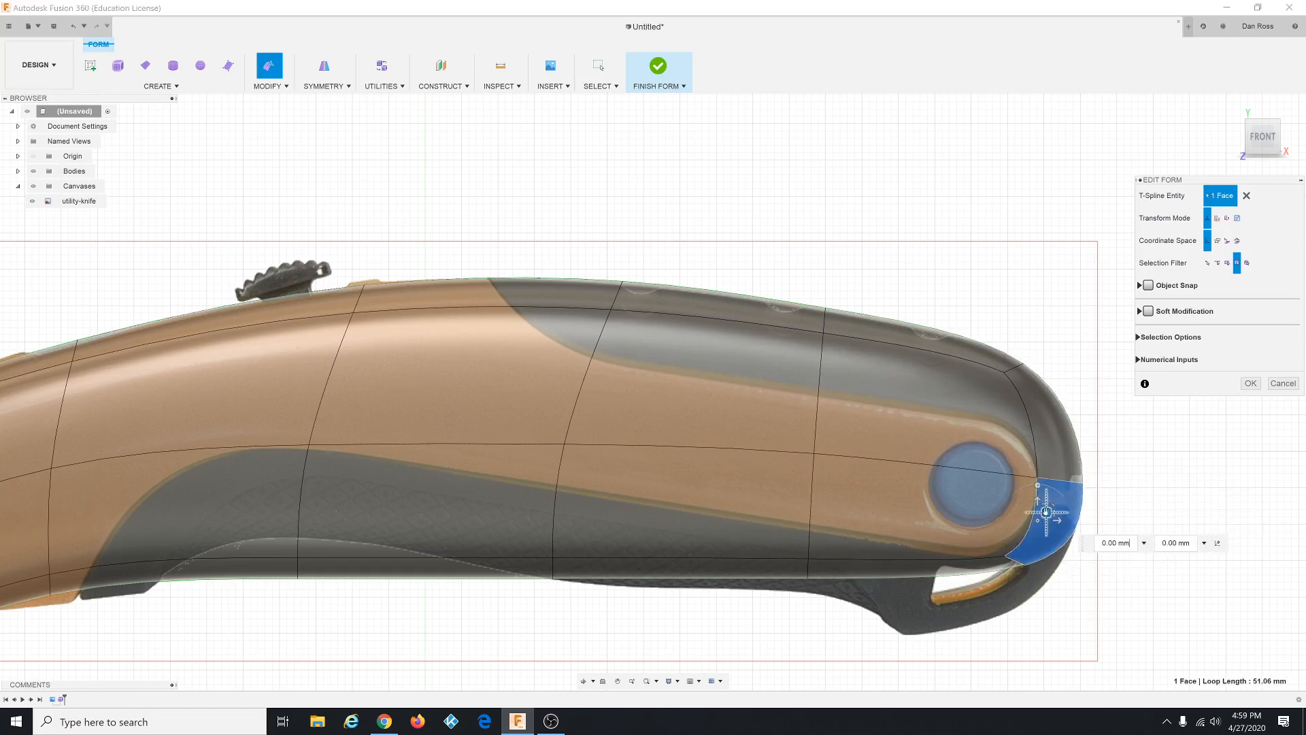
pyautogui.moveTo(1045, 510); pyautogui.dragTo(1007, 603)
pyautogui.click(1017, 564)
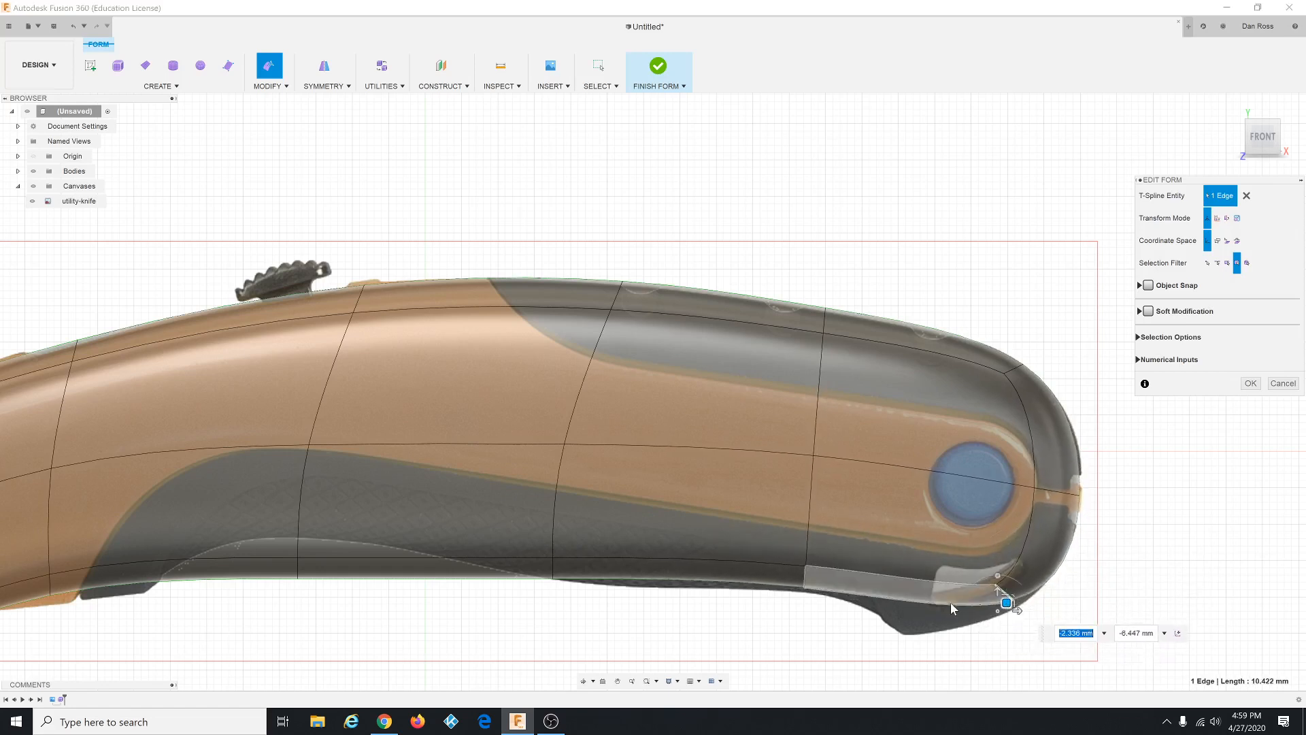
# Narrow the second bottom face from the rear lengthwise and move it about 0.7 mm down to the knife's lower outline.
pyautogui.click(688, 570)
pyautogui.moveTo(688, 565); pyautogui.dragTo(693, 564)
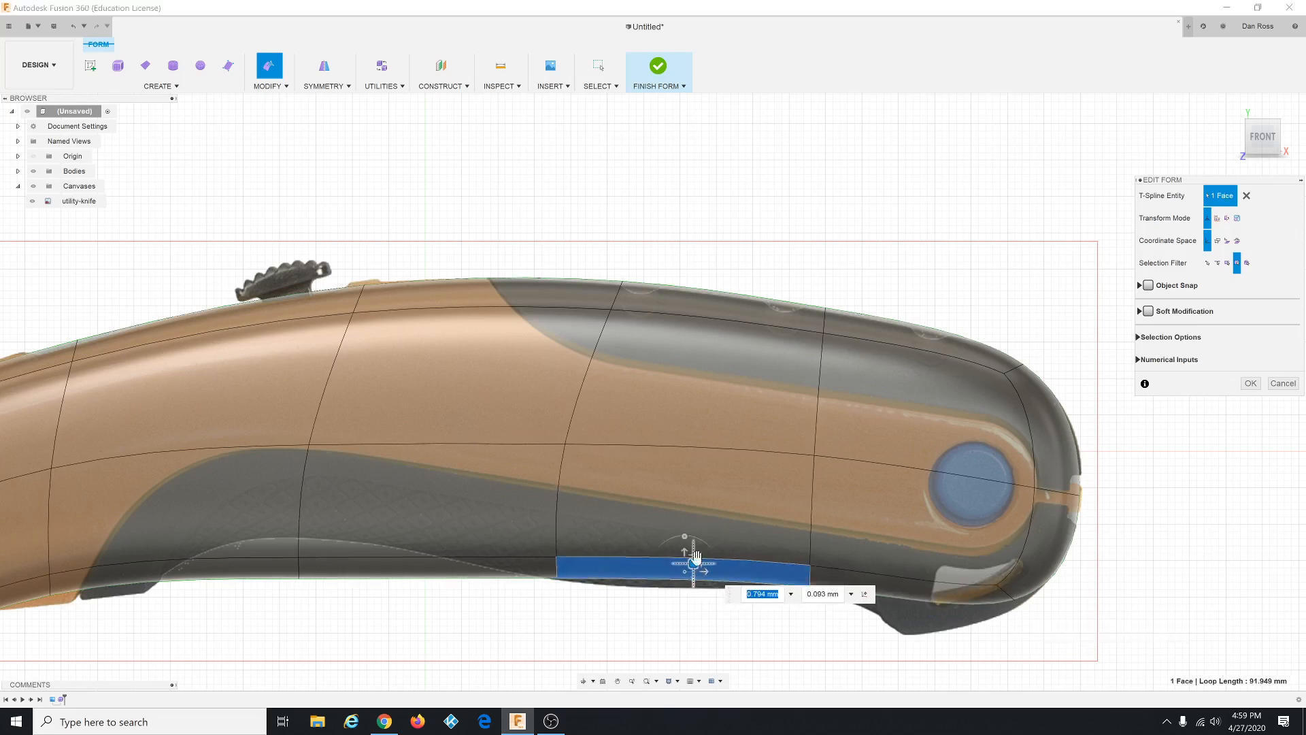
pyautogui.moveTo(692, 554)
pyautogui.mouseDown()
pyautogui.moveTo(696, 540)
pyautogui.moveTo(709, 550)
pyautogui.moveTo(694, 569)
pyautogui.mouseUp()
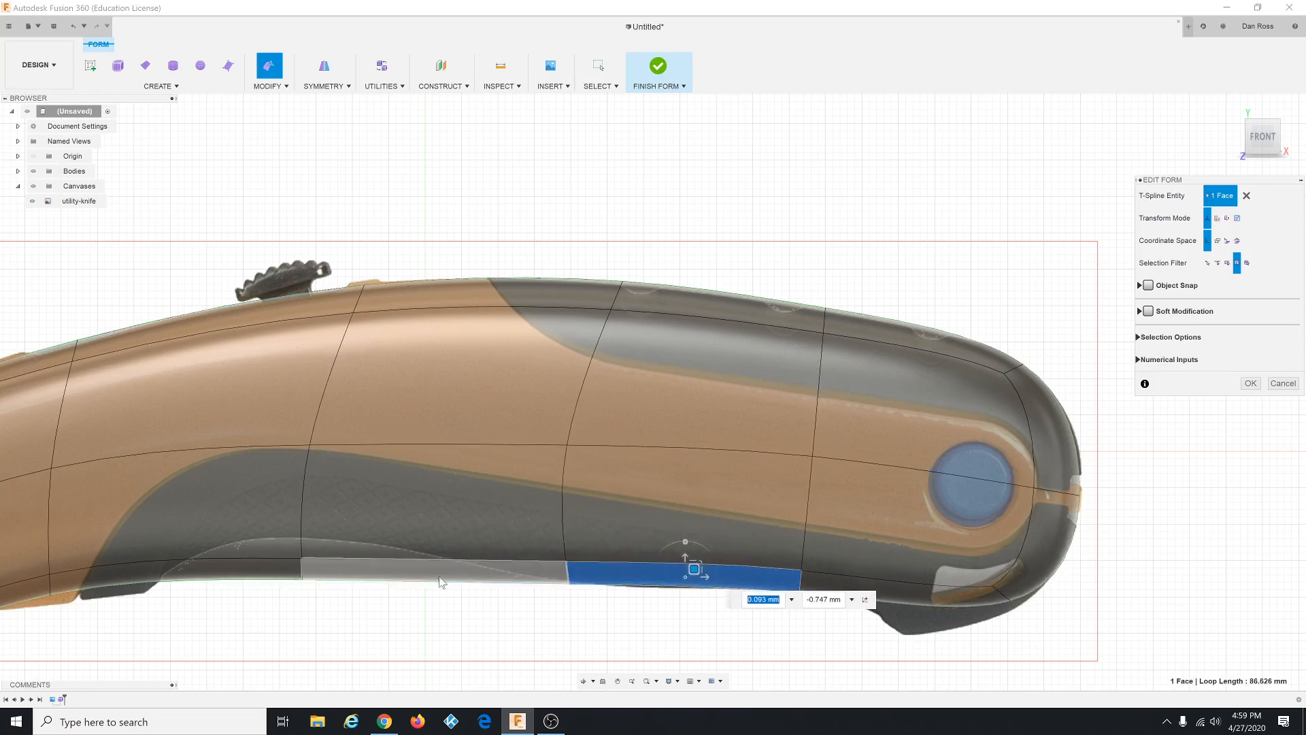
# Raise the bottom edge at the grip's finger hollow about 8.7 mm and shift it about 0.7 mm rearward to match the canvas.
pyautogui.click(303, 568)
pyautogui.moveTo(311, 561); pyautogui.dragTo(313, 471)
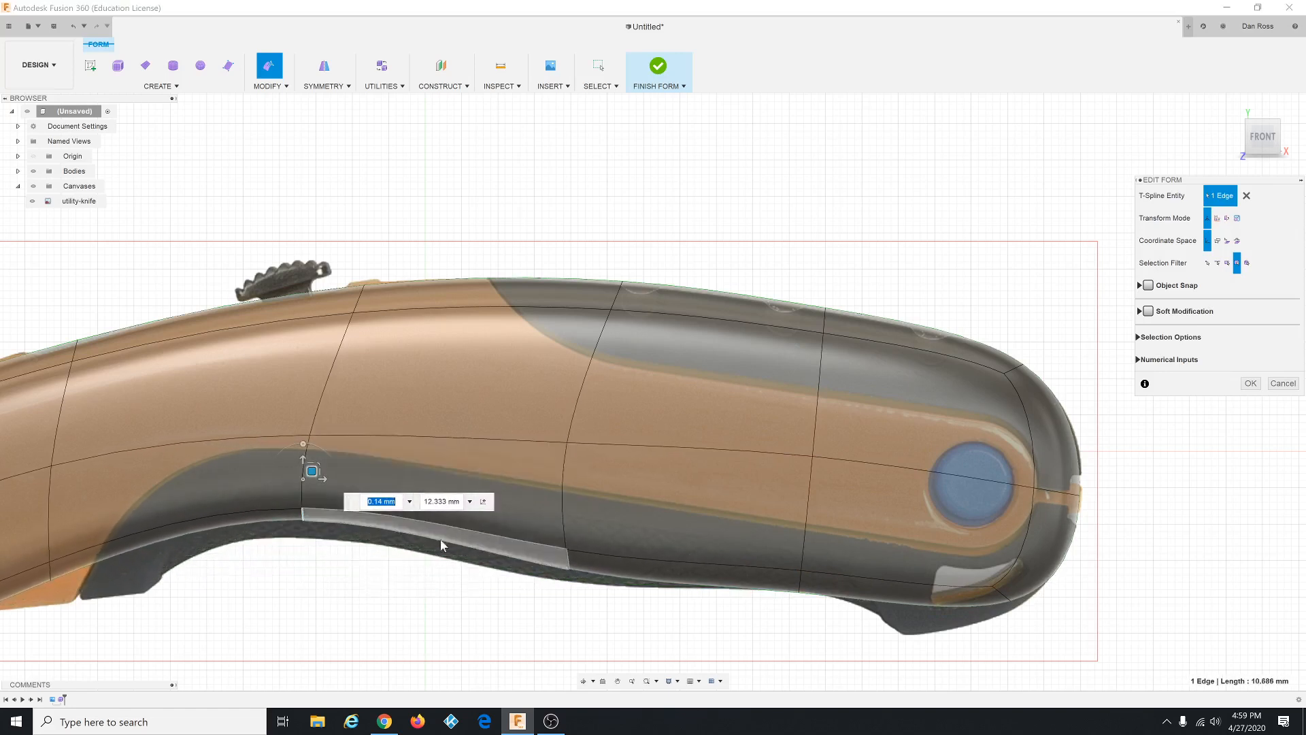
pyautogui.moveTo(312, 471); pyautogui.dragTo(316, 496)
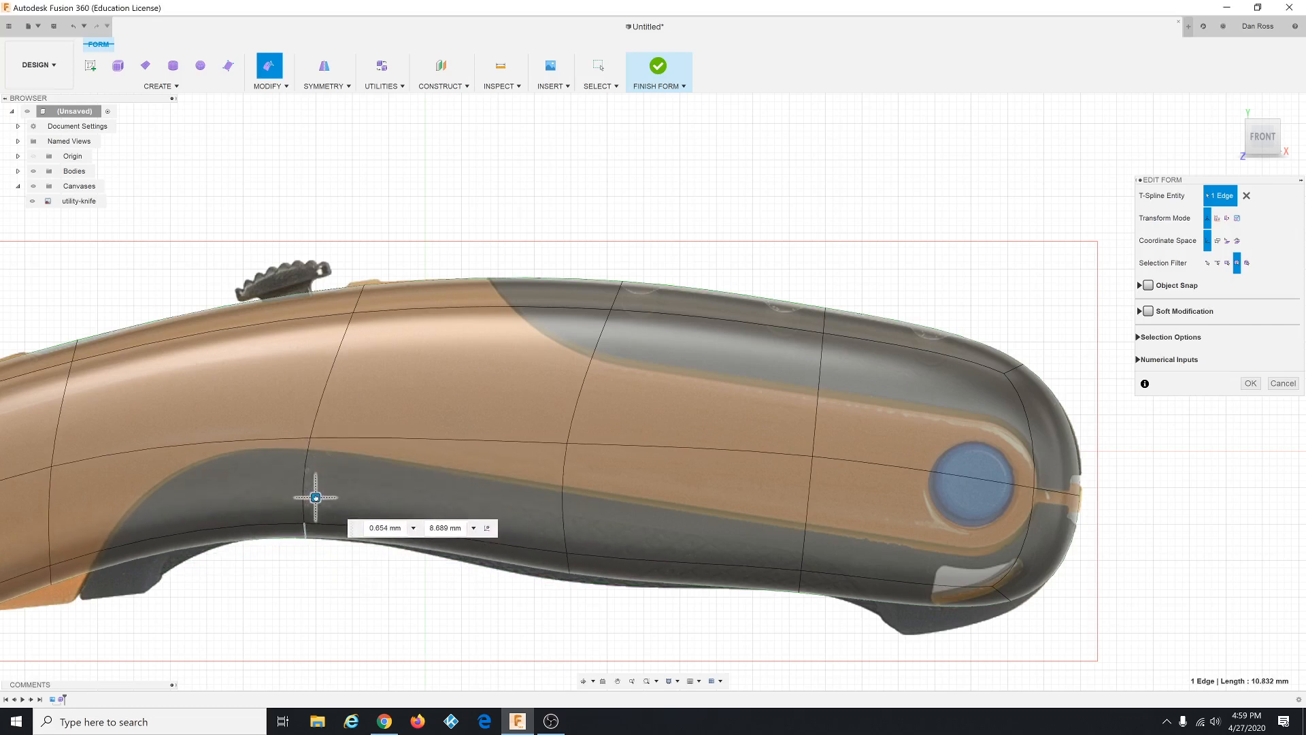
# Move the next bottom edge behind the finger hollow about 1.3 mm down and 0.1 mm forward, then clear the selection.
pyautogui.click(568, 563)
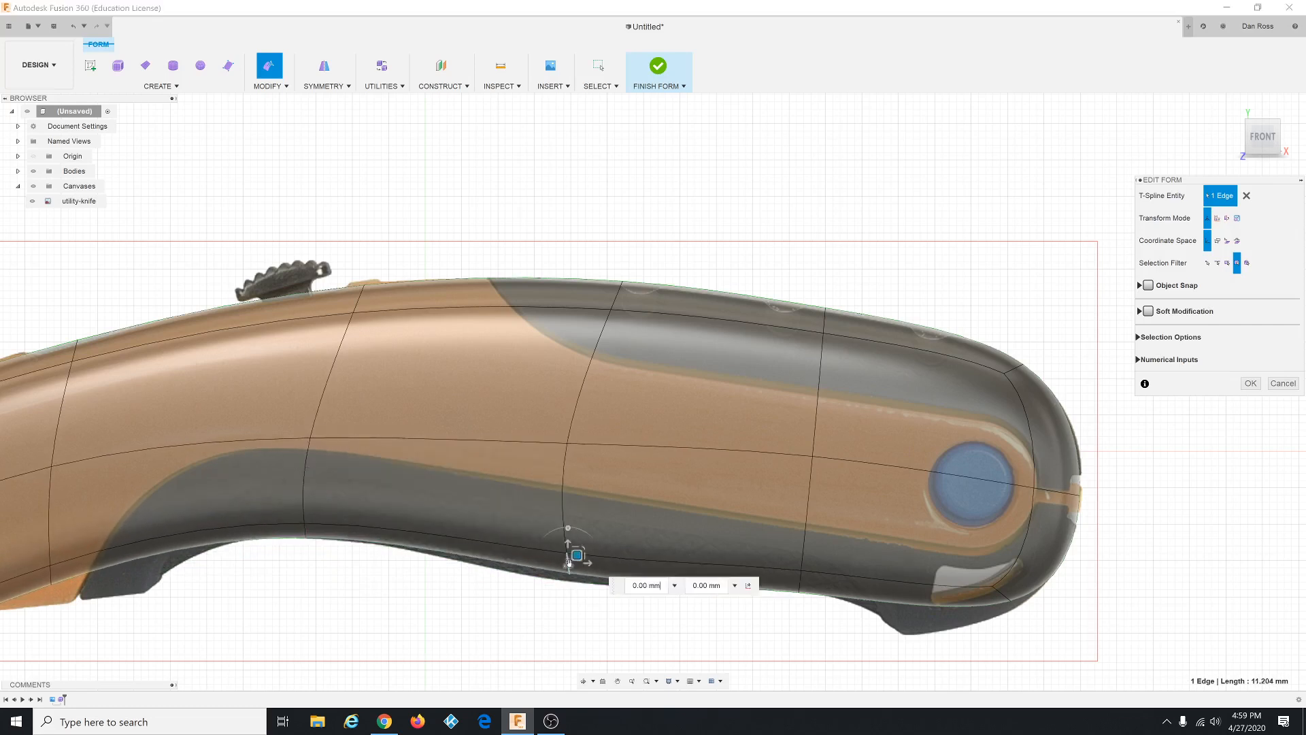
pyautogui.moveTo(577, 555); pyautogui.dragTo(576, 564)
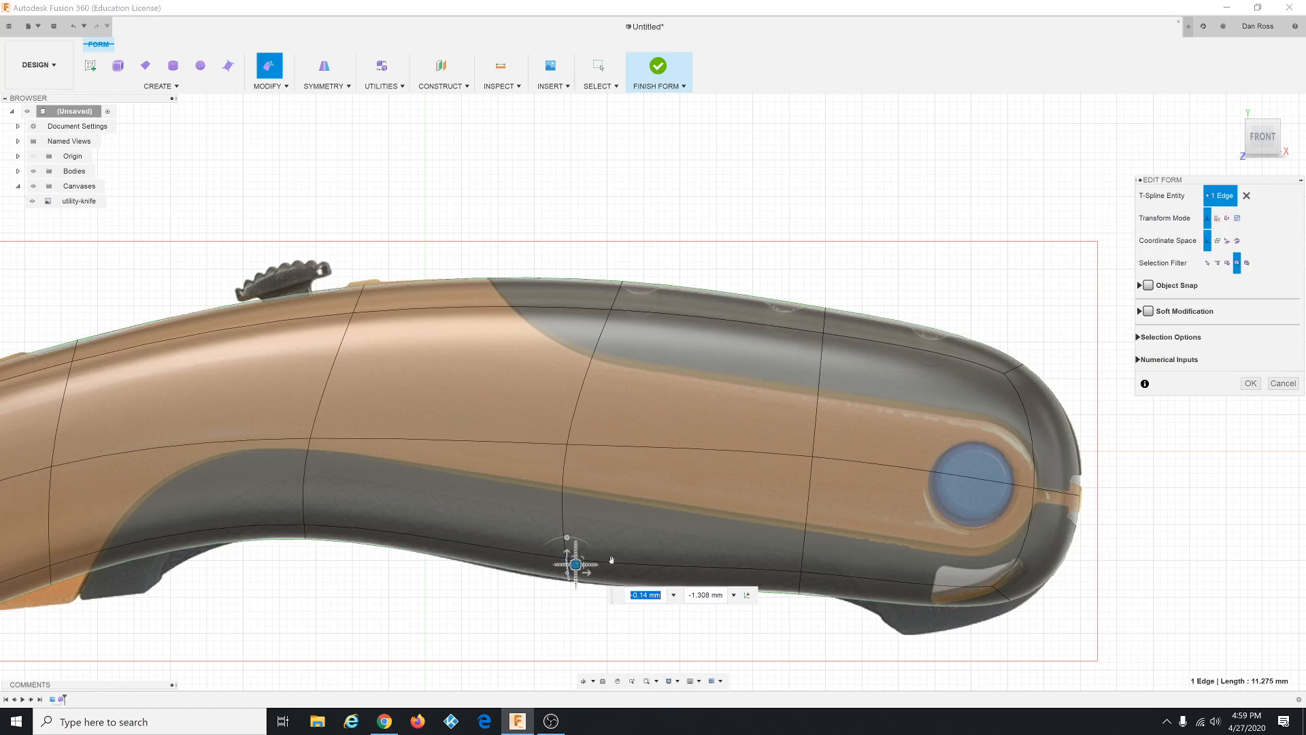
pyautogui.moveTo(804, 580); pyautogui.dragTo(800, 584)
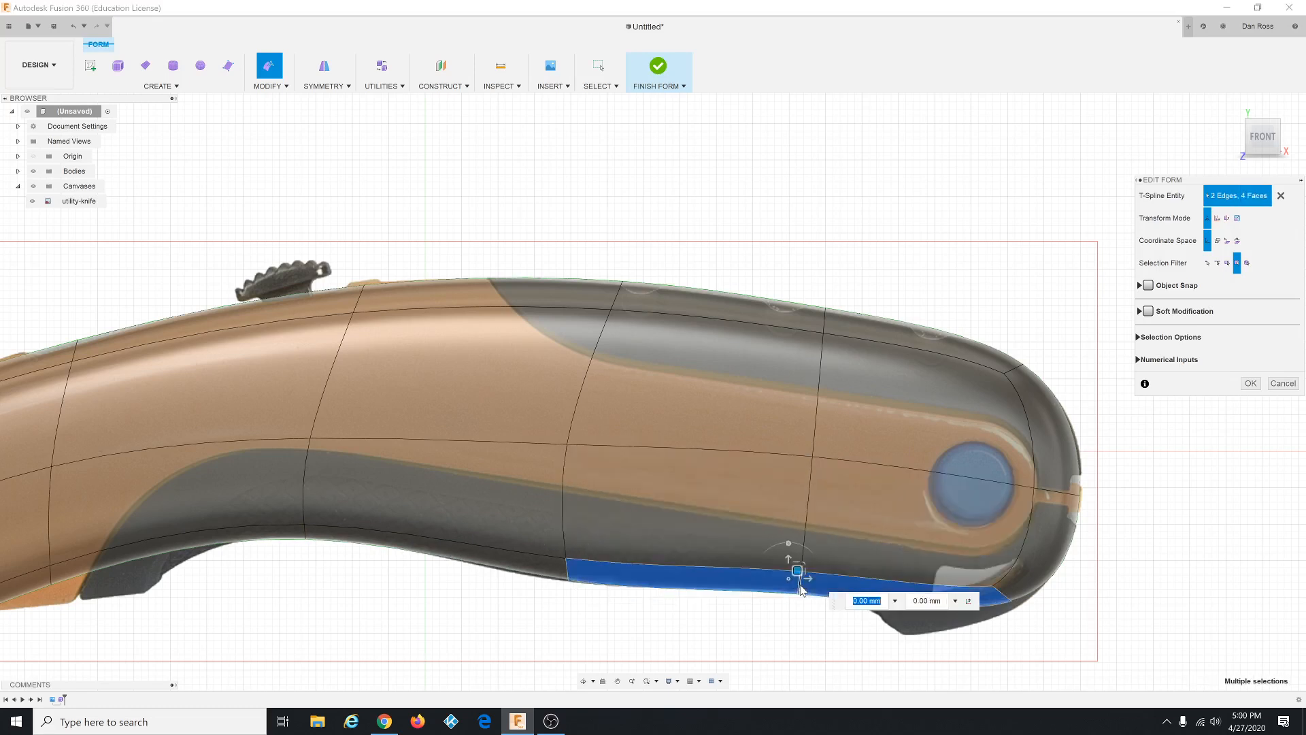
pyautogui.click(563, 604)
# Insert a Simple, Single-sided edge behind the bottom edge at the front of the finger hollow, with insert location -0.386.
pyautogui.scroll(-3, 583, 496)
pyautogui.scroll(6, 365, 528)
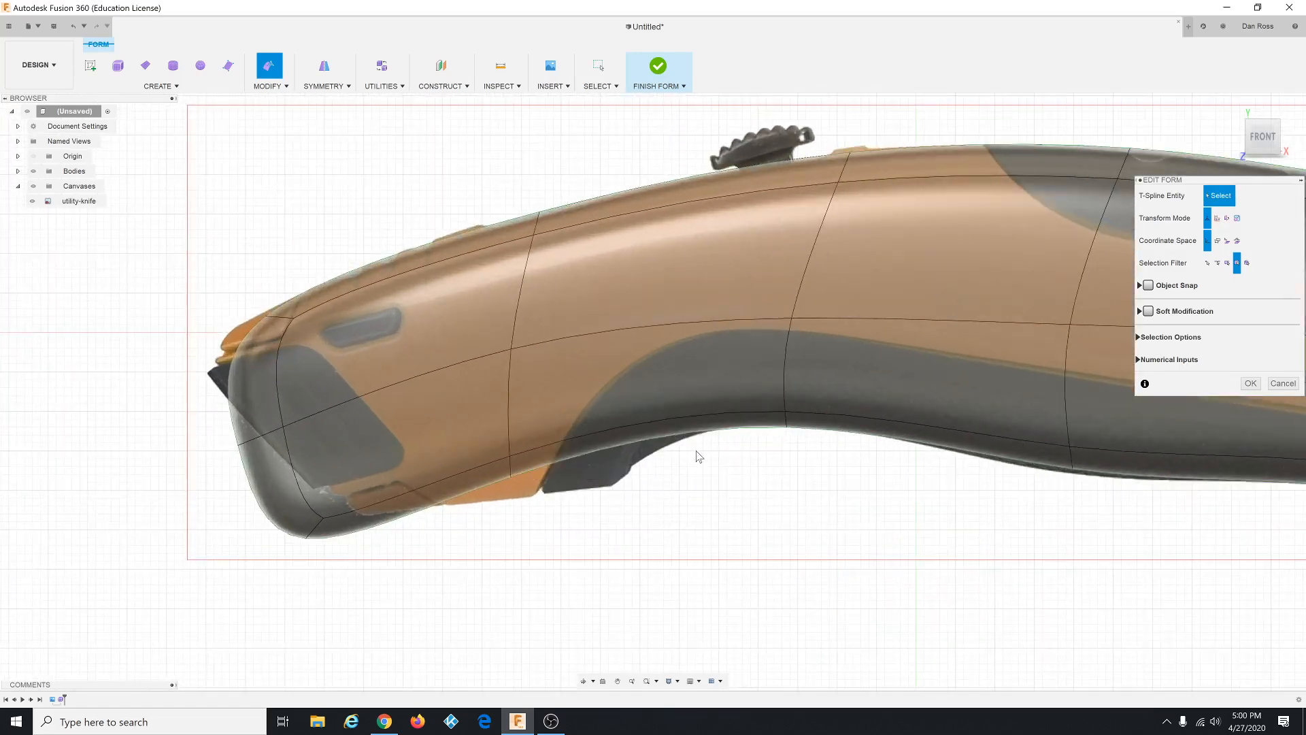
pyautogui.scroll(-3, 401, 462)
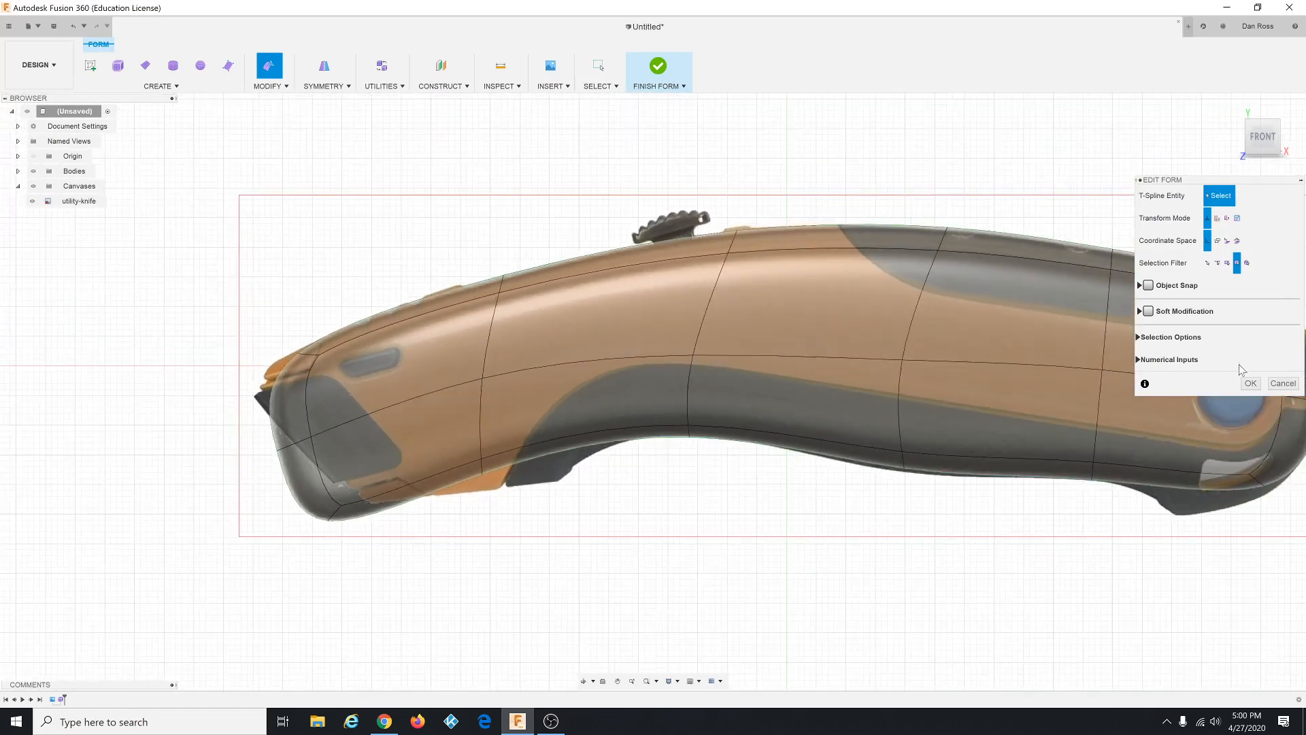
pyautogui.scroll(-2, 421, 442)
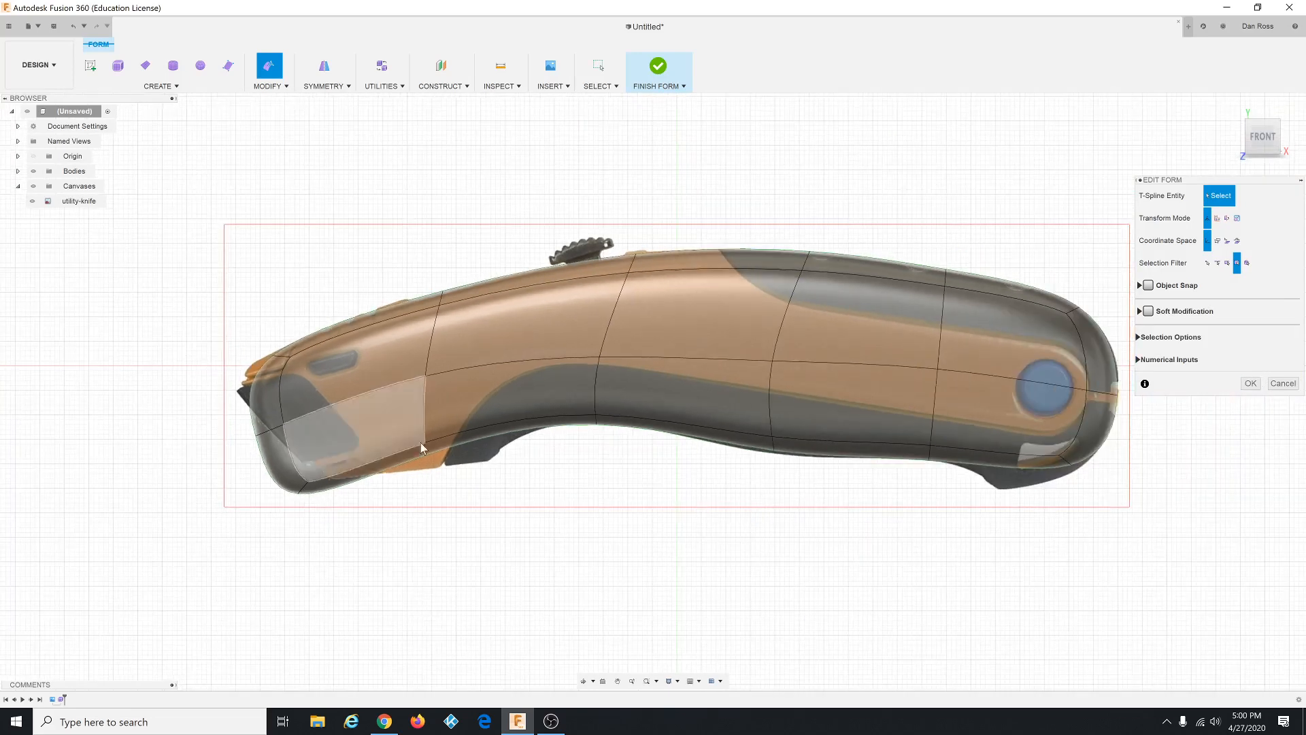
pyautogui.scroll(5, 643, 490)
pyautogui.scroll(-2, 344, 512)
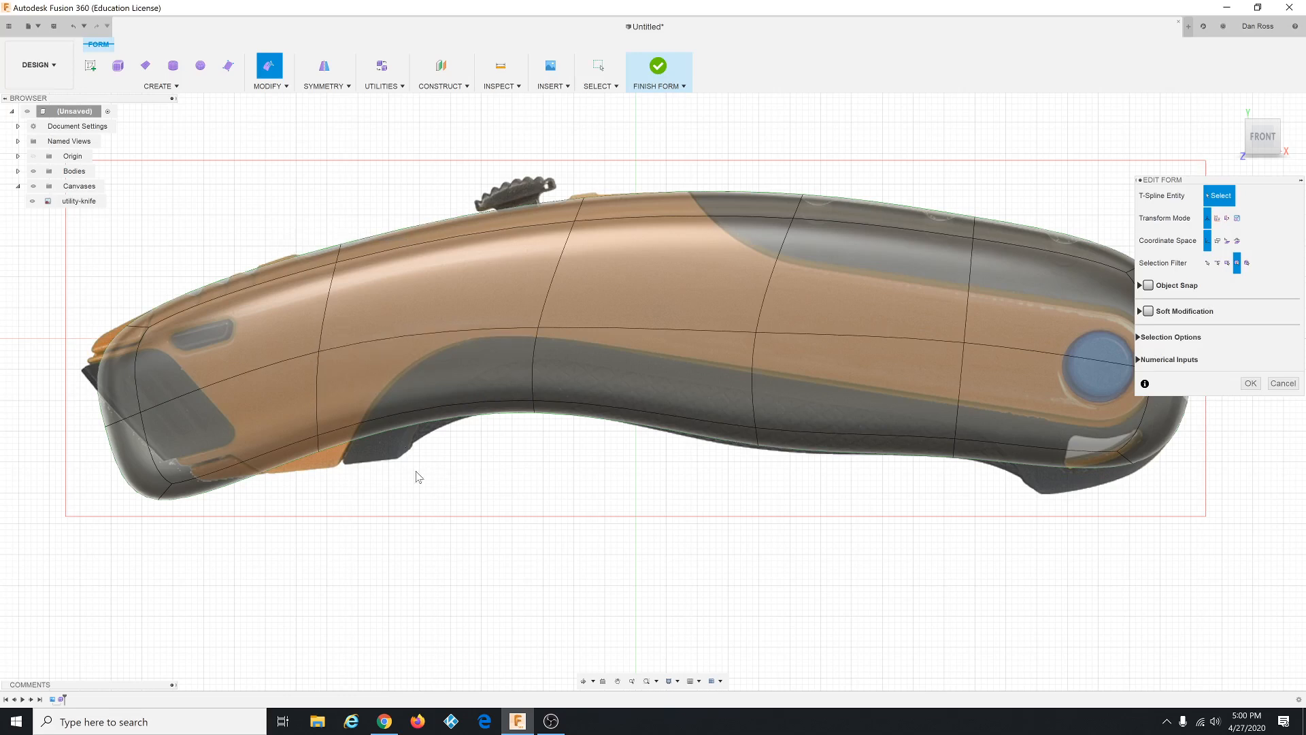
pyautogui.click(275, 89)
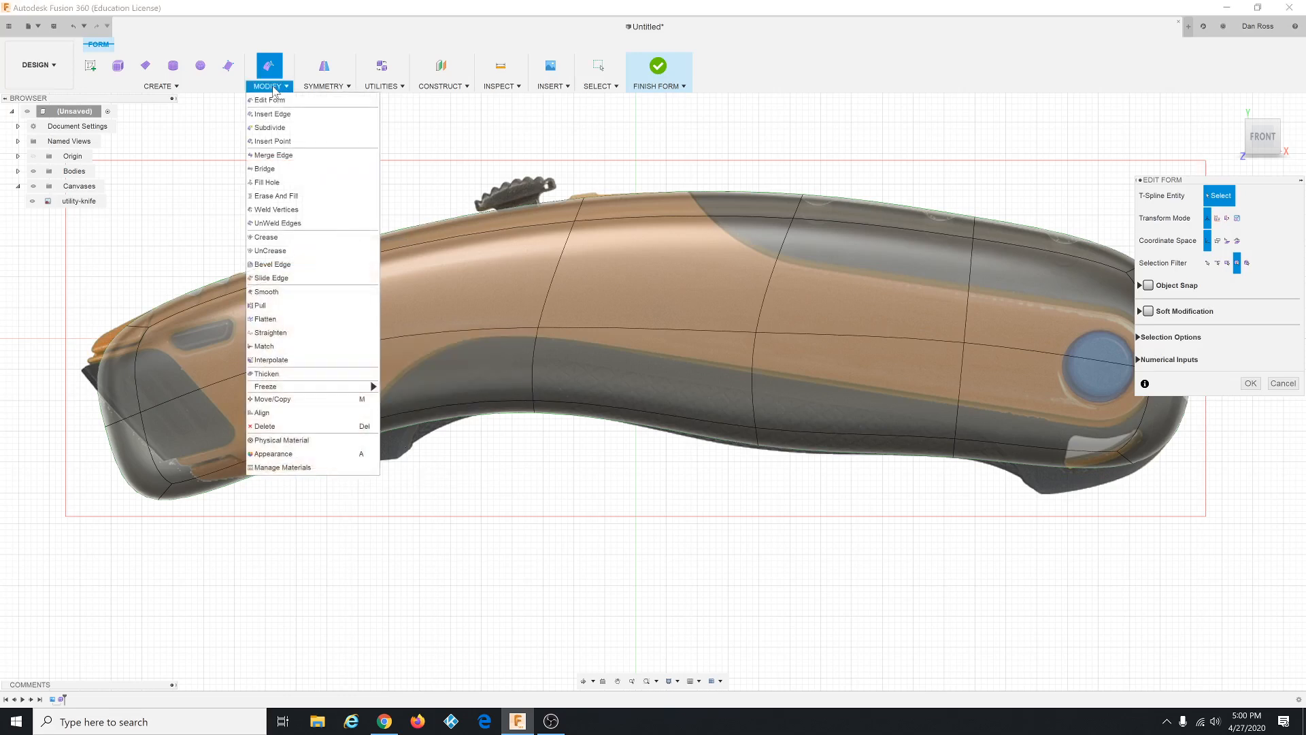
pyautogui.click(294, 127)
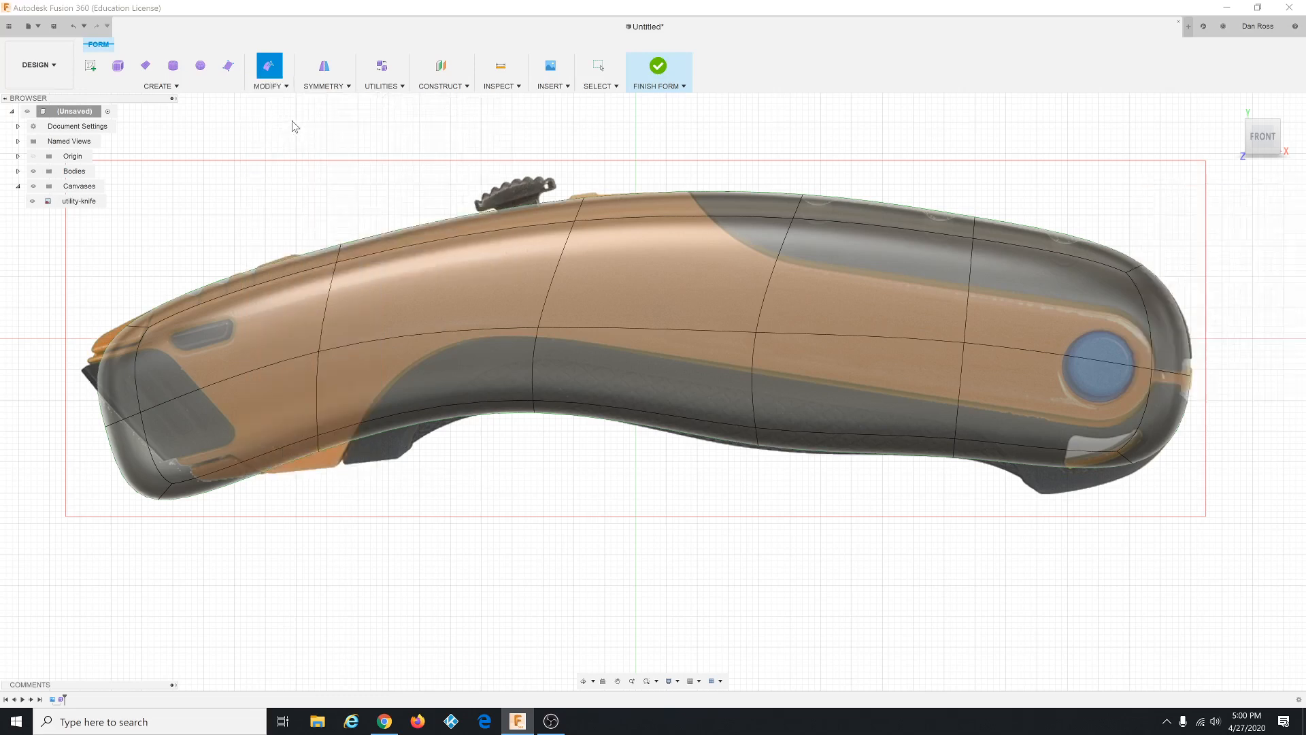
pyautogui.click(319, 451)
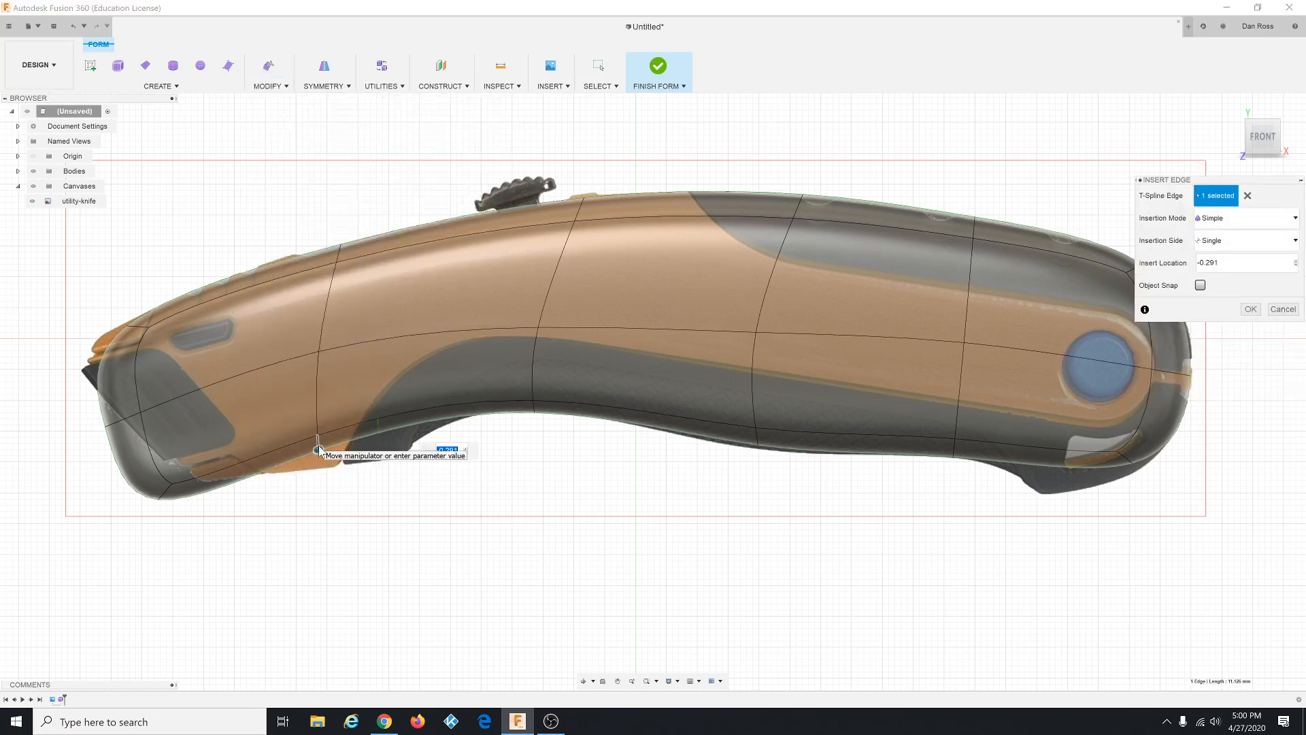
pyautogui.moveTo(367, 536)
pyautogui.keyDown('shift'); pyautogui.mouseDown(button='middle')
pyautogui.moveTo(393, 493)
pyautogui.moveTo(373, 519)
pyautogui.moveTo(391, 530)
pyautogui.mouseUp(button='middle'); pyautogui.keyUp('shift')
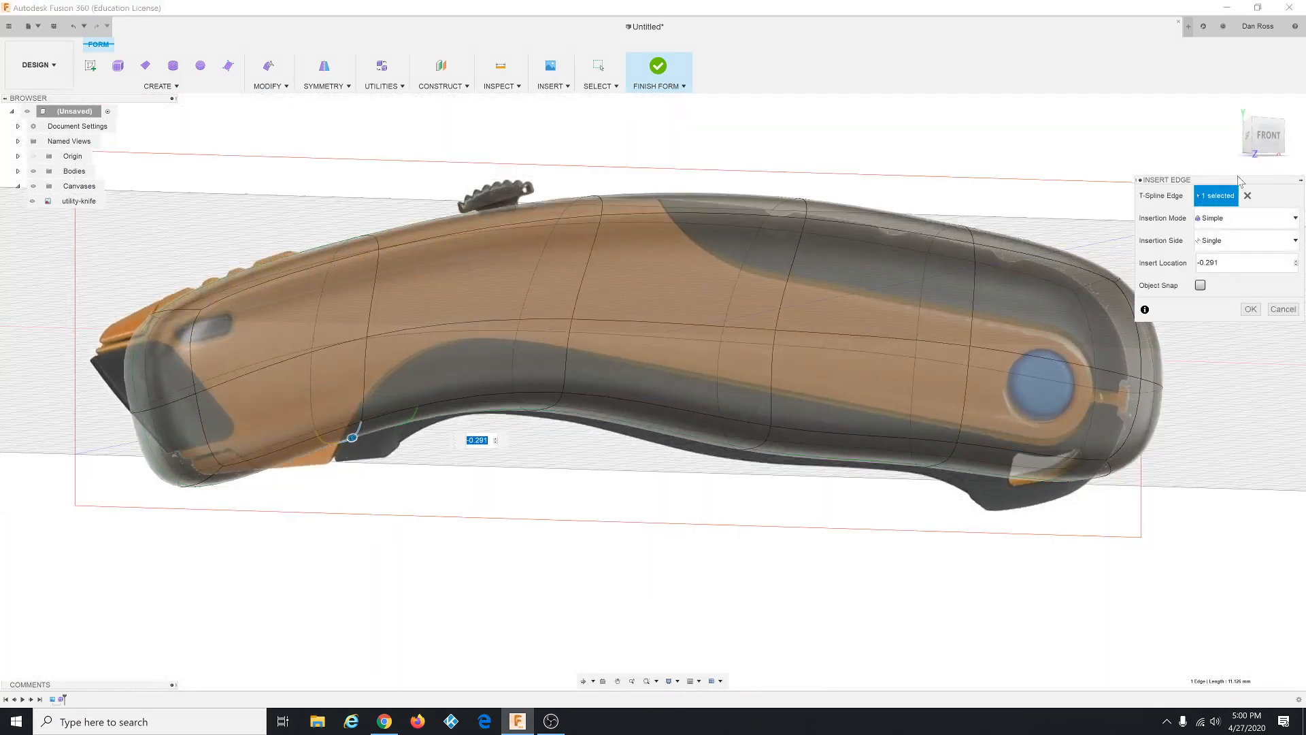
pyautogui.click(1269, 136)
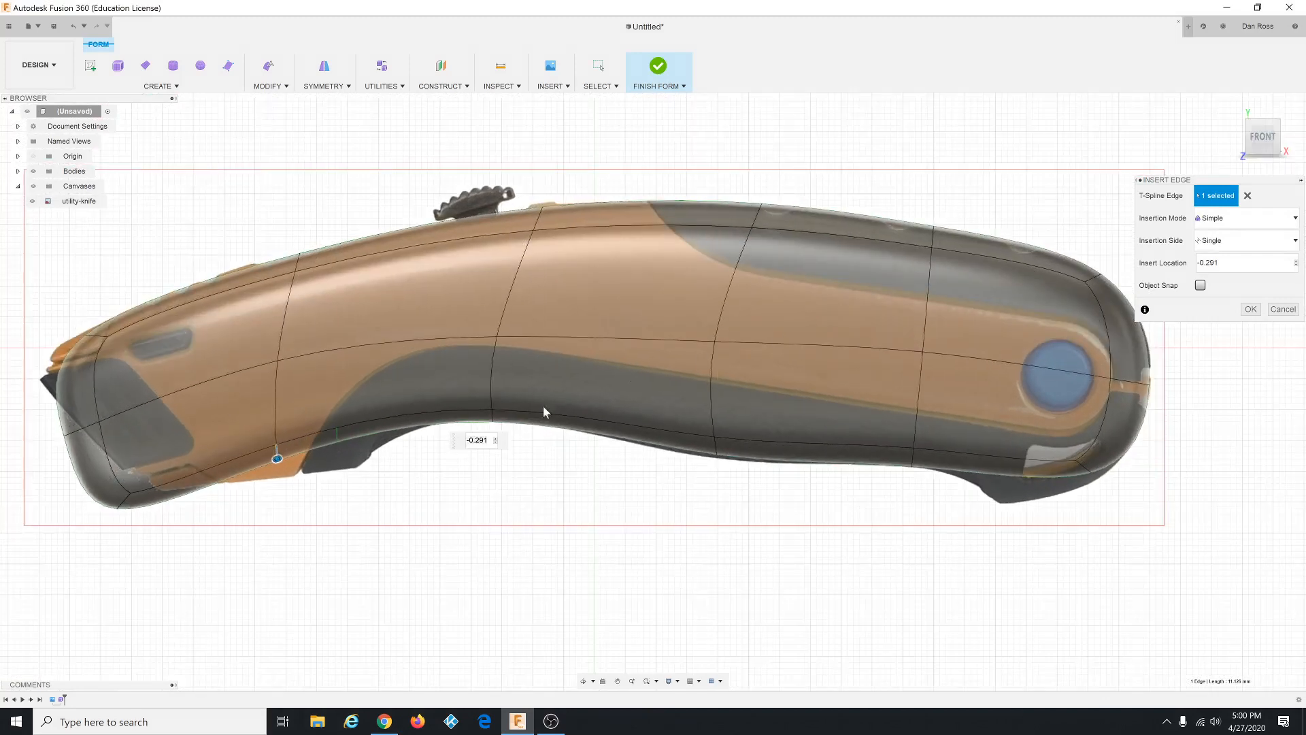
pyautogui.moveTo(277, 456); pyautogui.dragTo(291, 456)
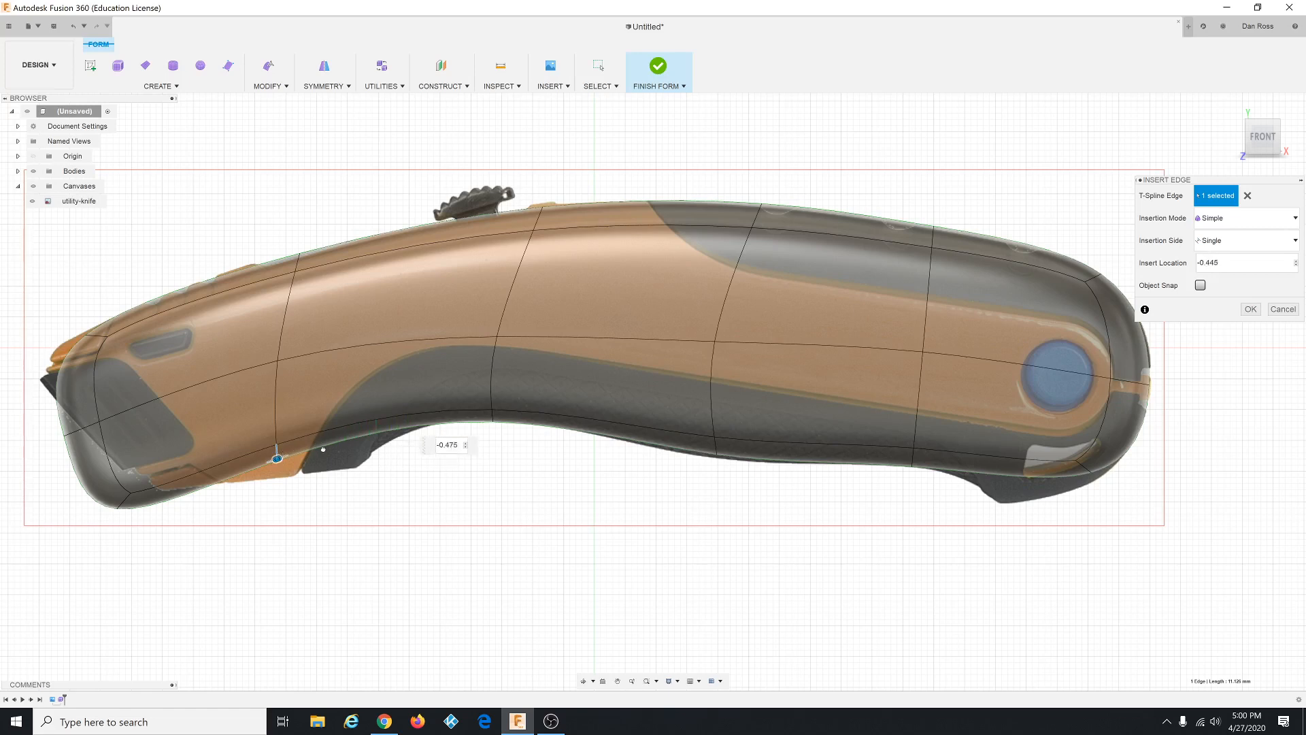
pyautogui.moveTo(298, 449); pyautogui.dragTo(297, 450)
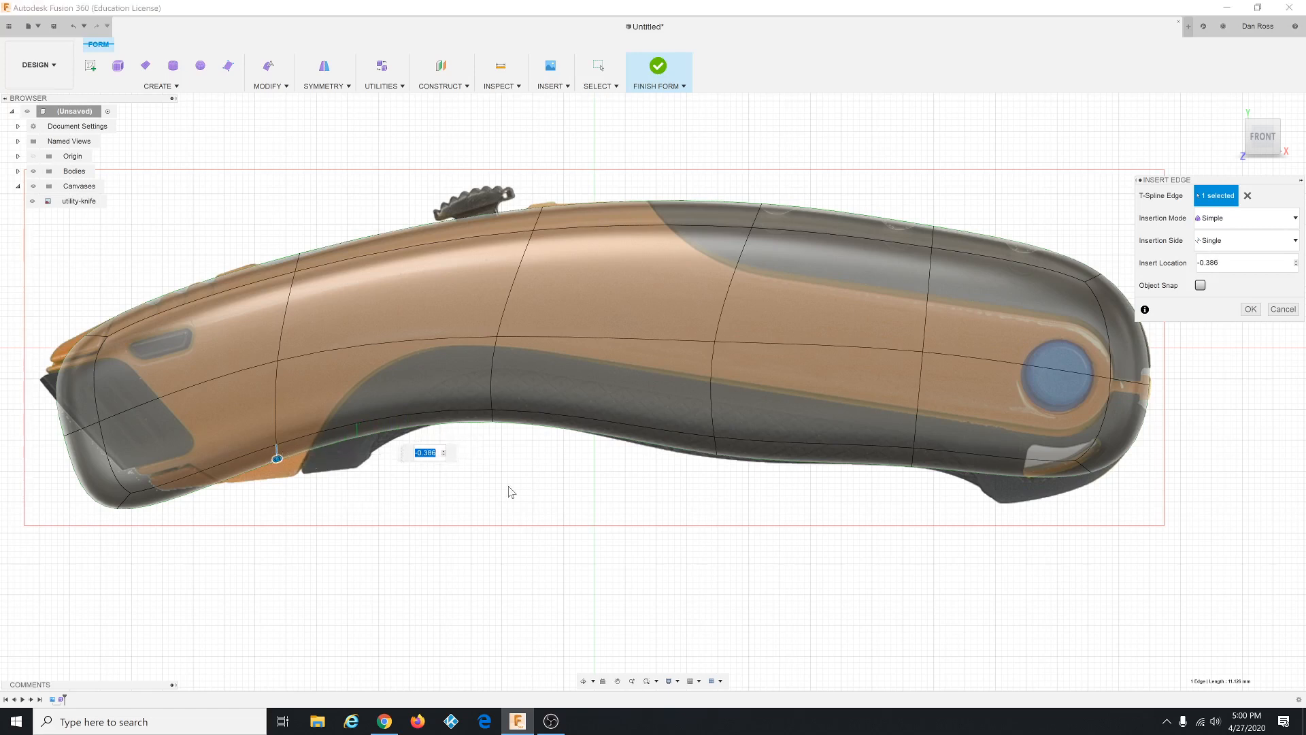
pyautogui.click(1250, 310)
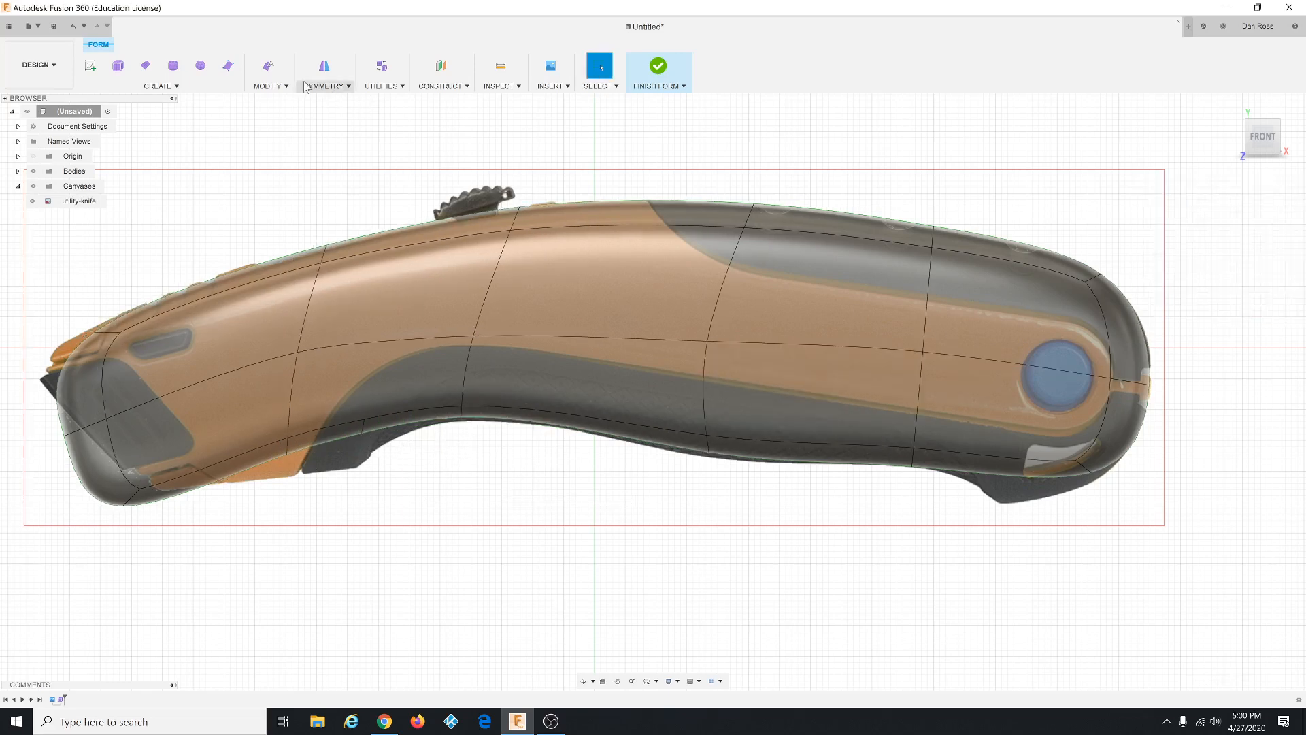
# Use Edit Form to pull the newly inserted bottom edge down to the dark protrusion ahead of the finger hollow.
pyautogui.click(281, 87)
pyautogui.click(285, 101)
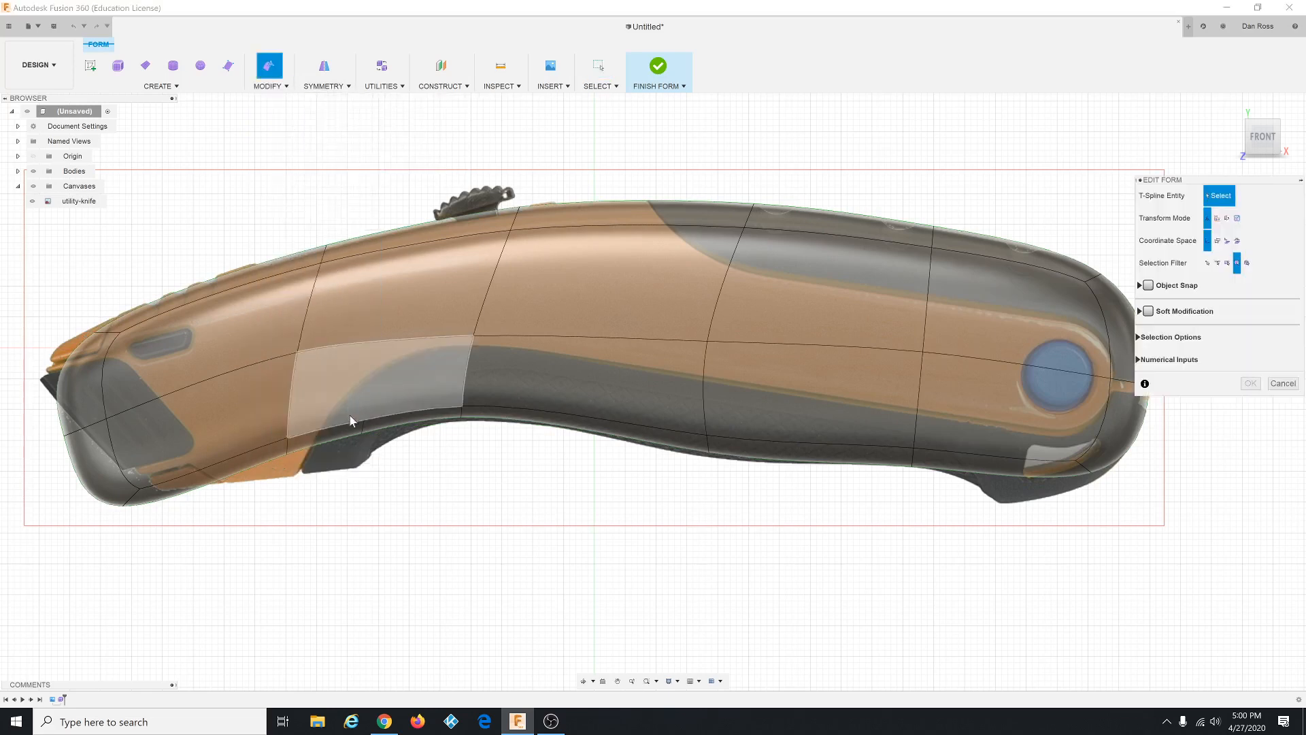
pyautogui.click(364, 427)
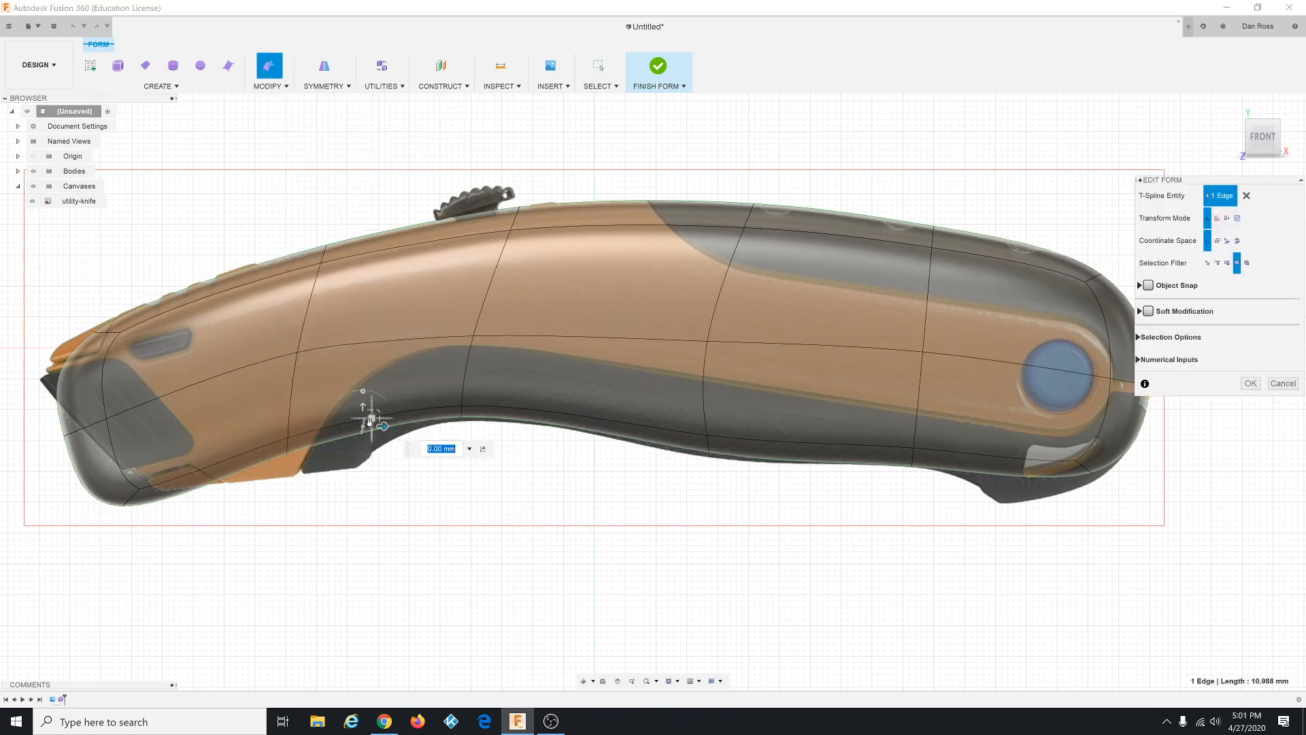
pyautogui.moveTo(367, 418); pyautogui.dragTo(362, 465)
# Rotate the bottom face behind the protrusion 15 degrees and move its front edge about 0.6 mm forward and 2.6 mm up.
pyautogui.click(407, 451)
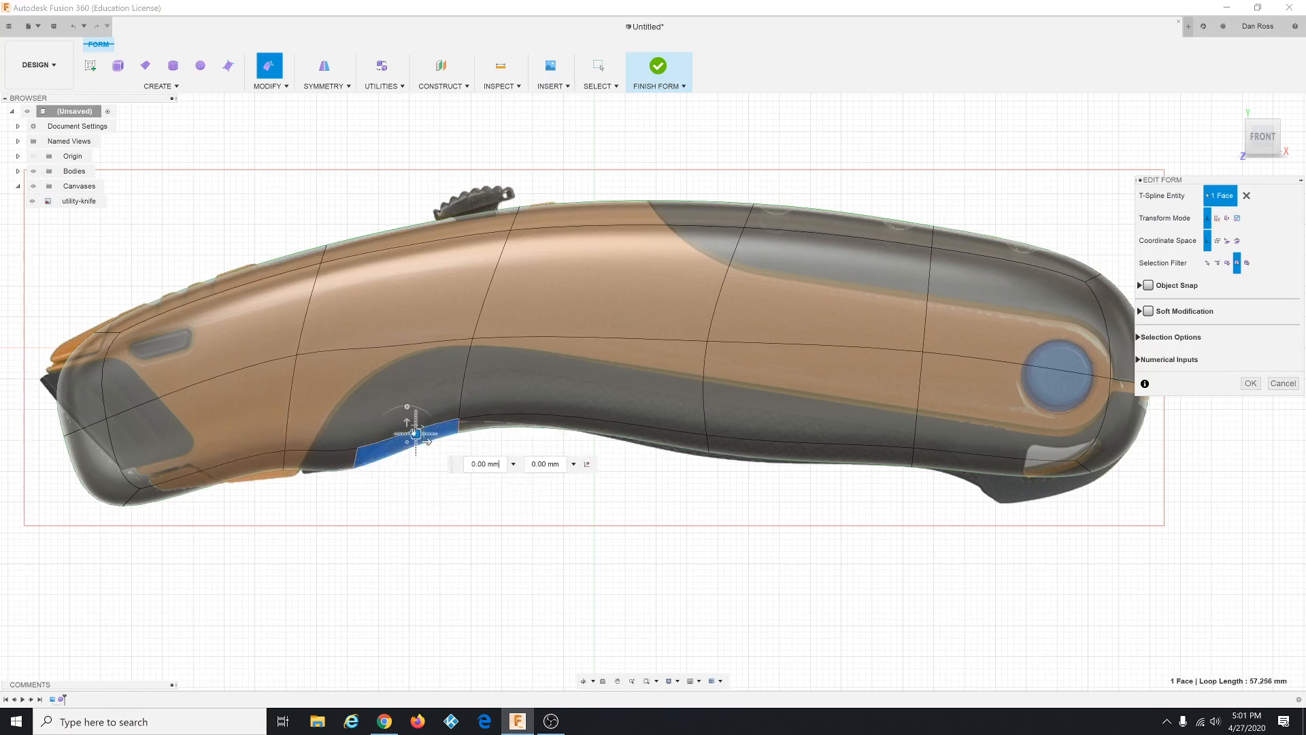
pyautogui.moveTo(406, 406); pyautogui.dragTo(395, 404)
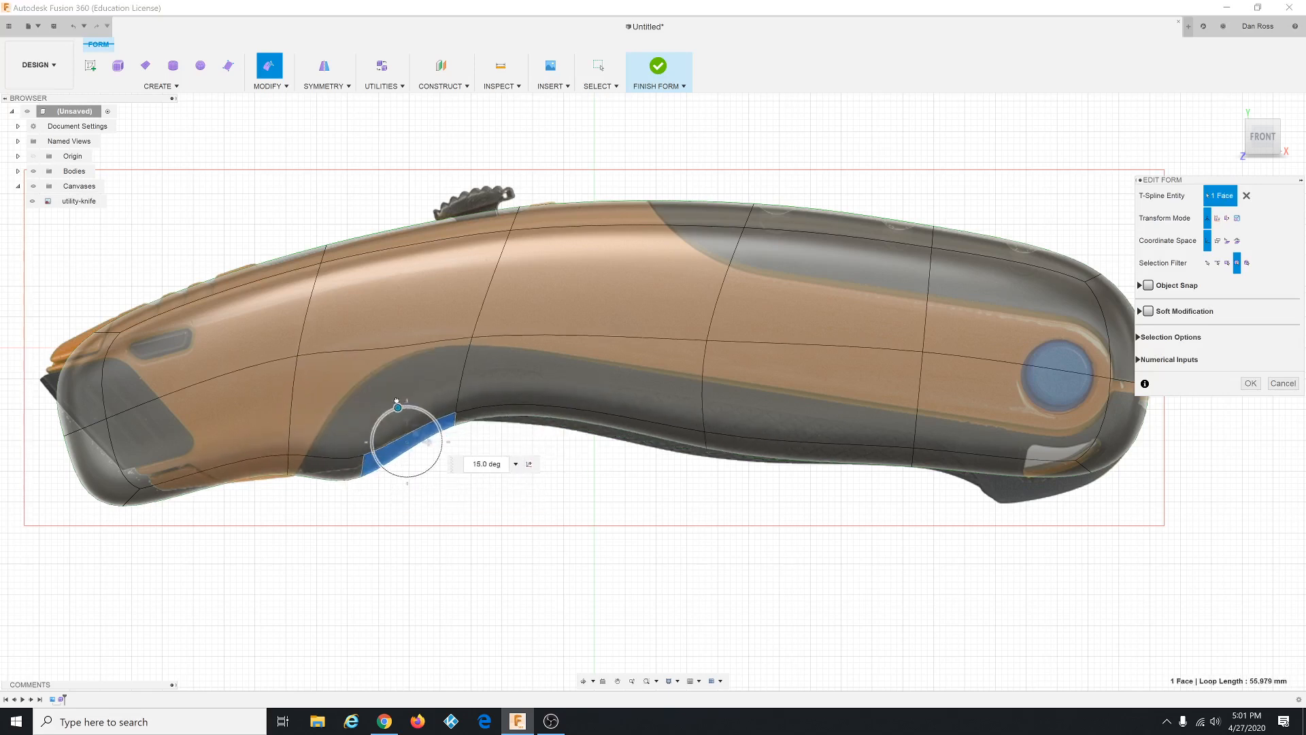
pyautogui.click(363, 466)
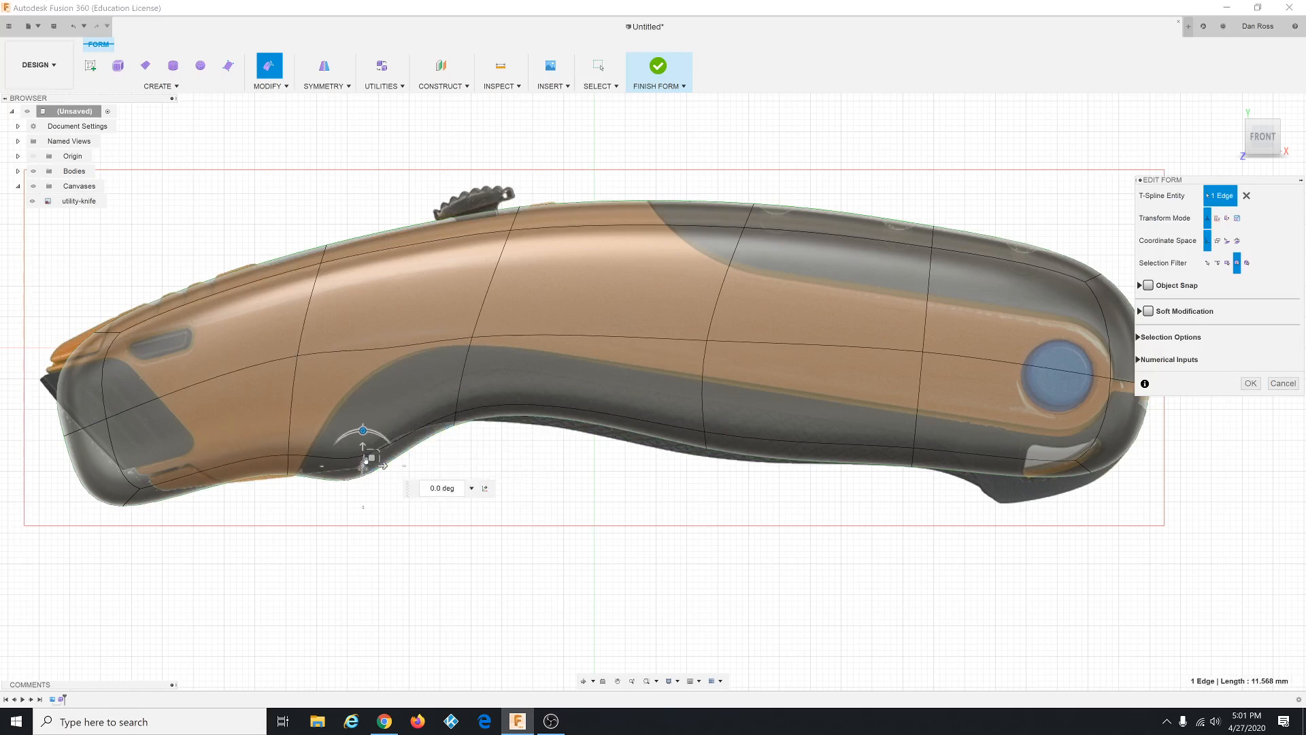
pyautogui.moveTo(365, 460); pyautogui.dragTo(364, 444)
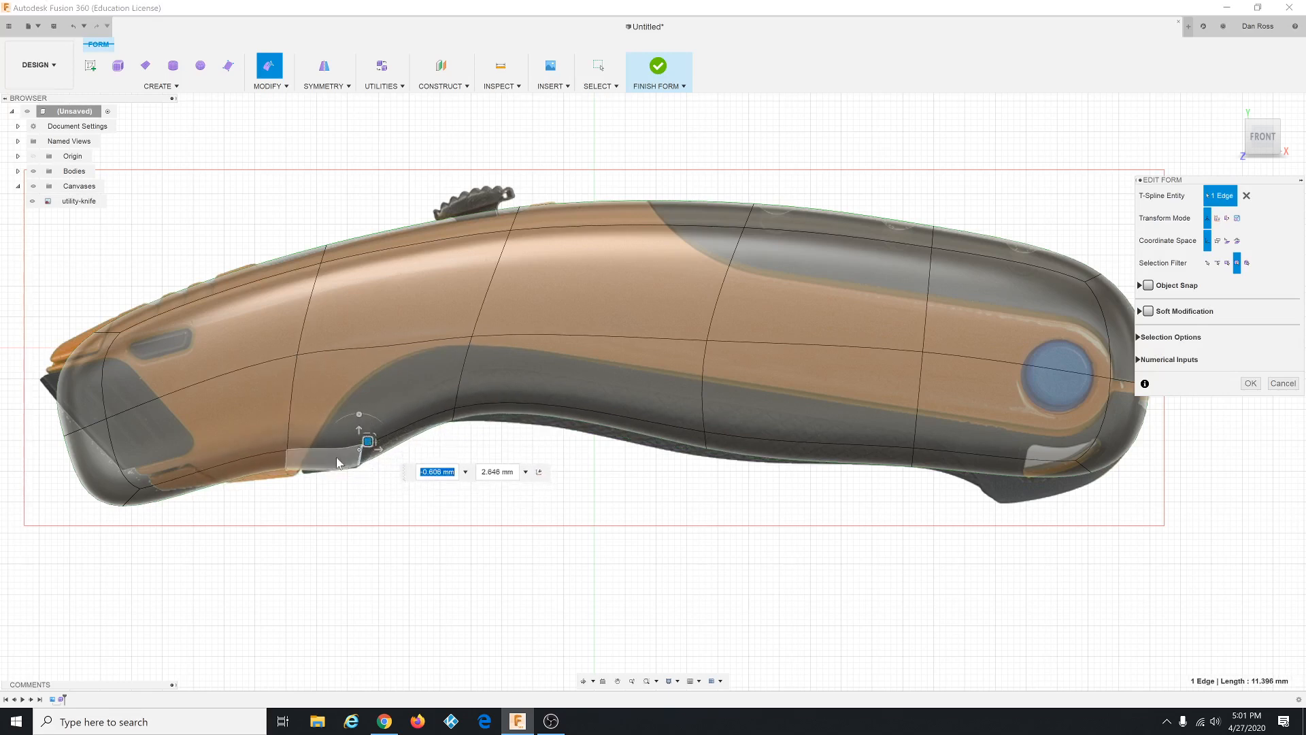
# Move the bottom edge ahead of the protrusion about 1.4 mm rearward and 1.8 mm down, and rotate the lengthwise bottom nose edge by -9 degrees.
pyautogui.click(291, 453)
pyautogui.moveTo(291, 451); pyautogui.dragTo(302, 461)
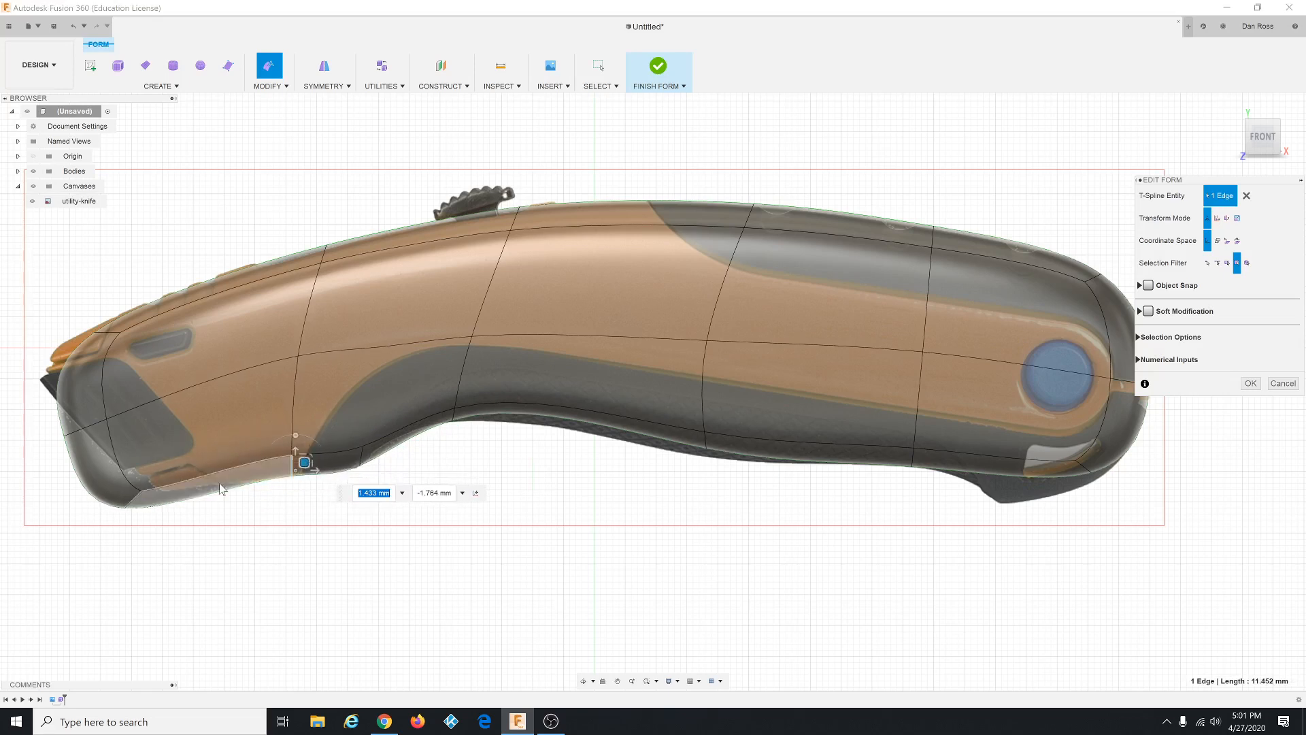
pyautogui.click(166, 500)
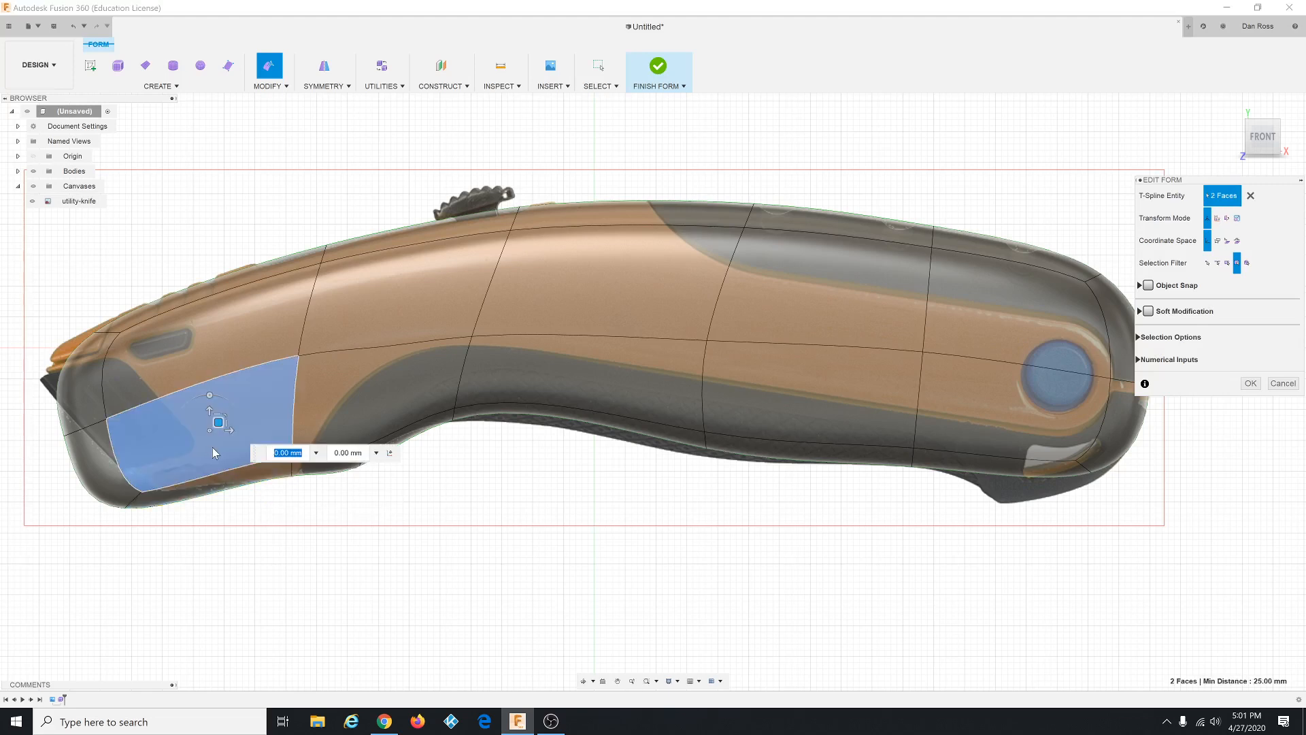
pyautogui.click(225, 485)
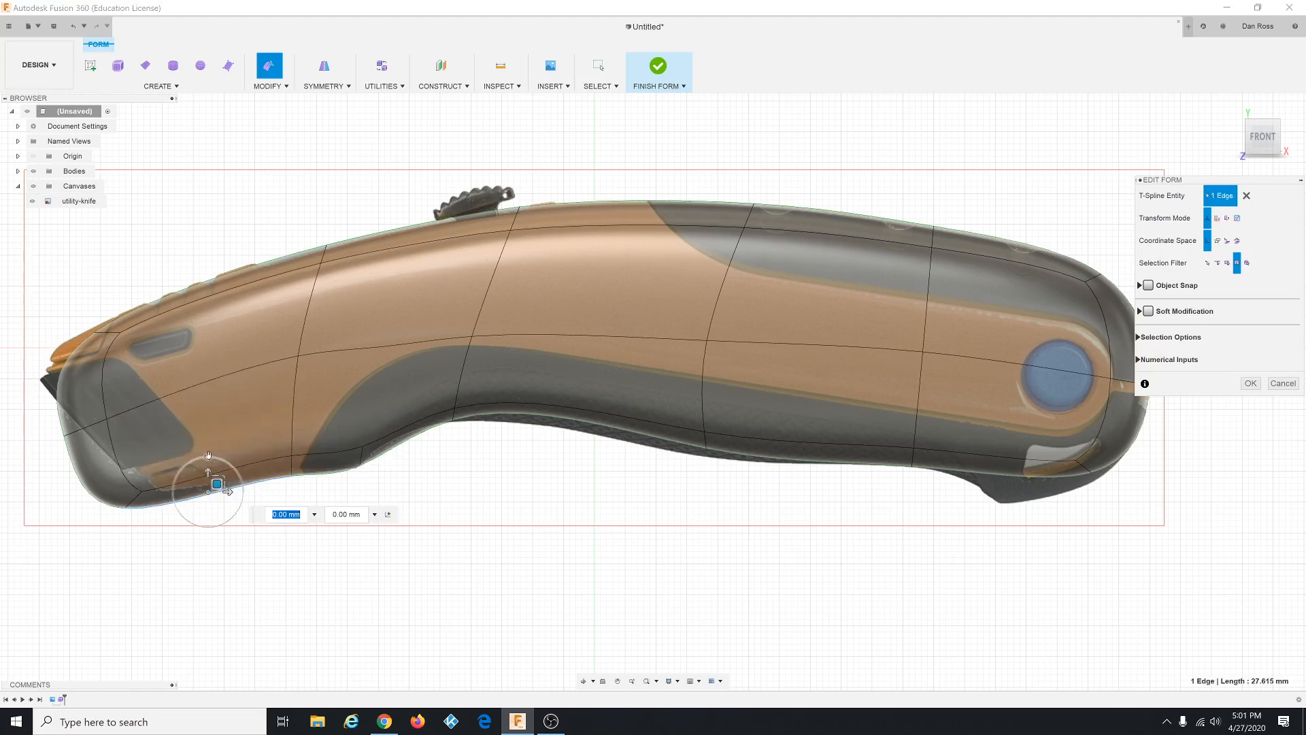
pyautogui.moveTo(208, 456); pyautogui.dragTo(214, 457)
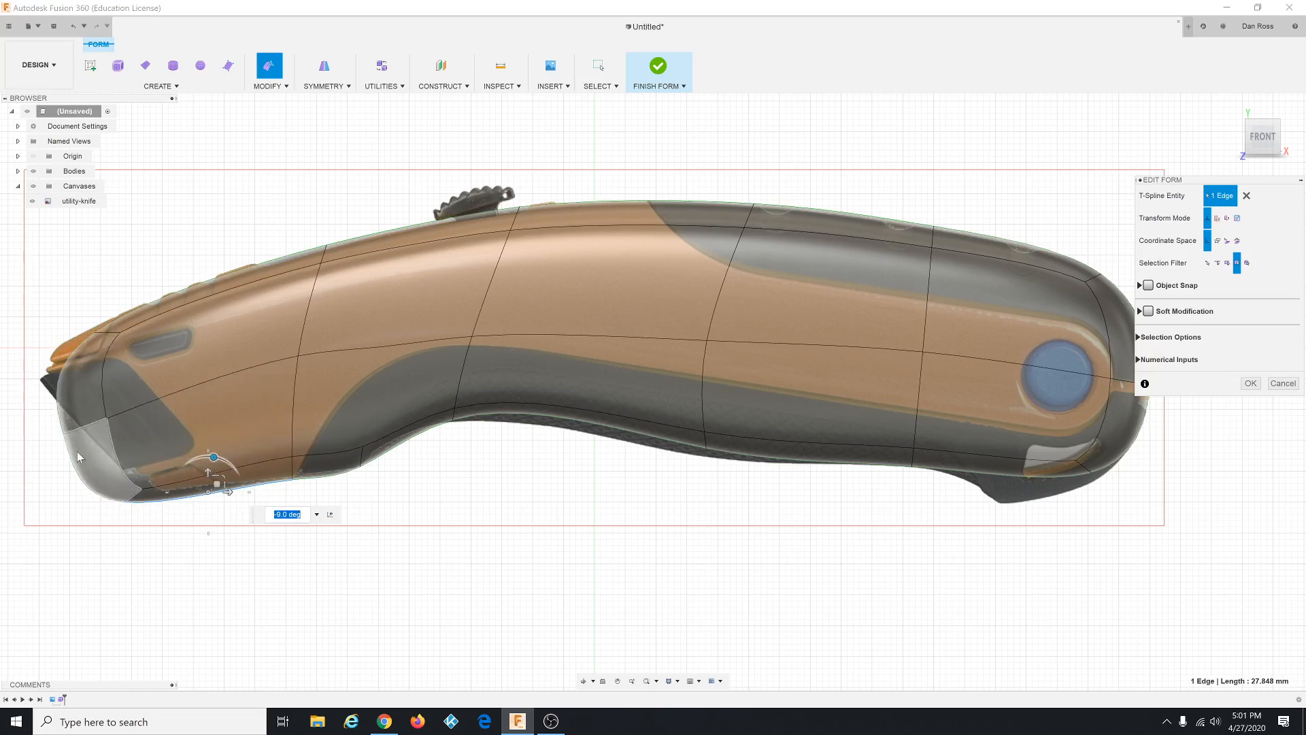
pyautogui.press('Escape')
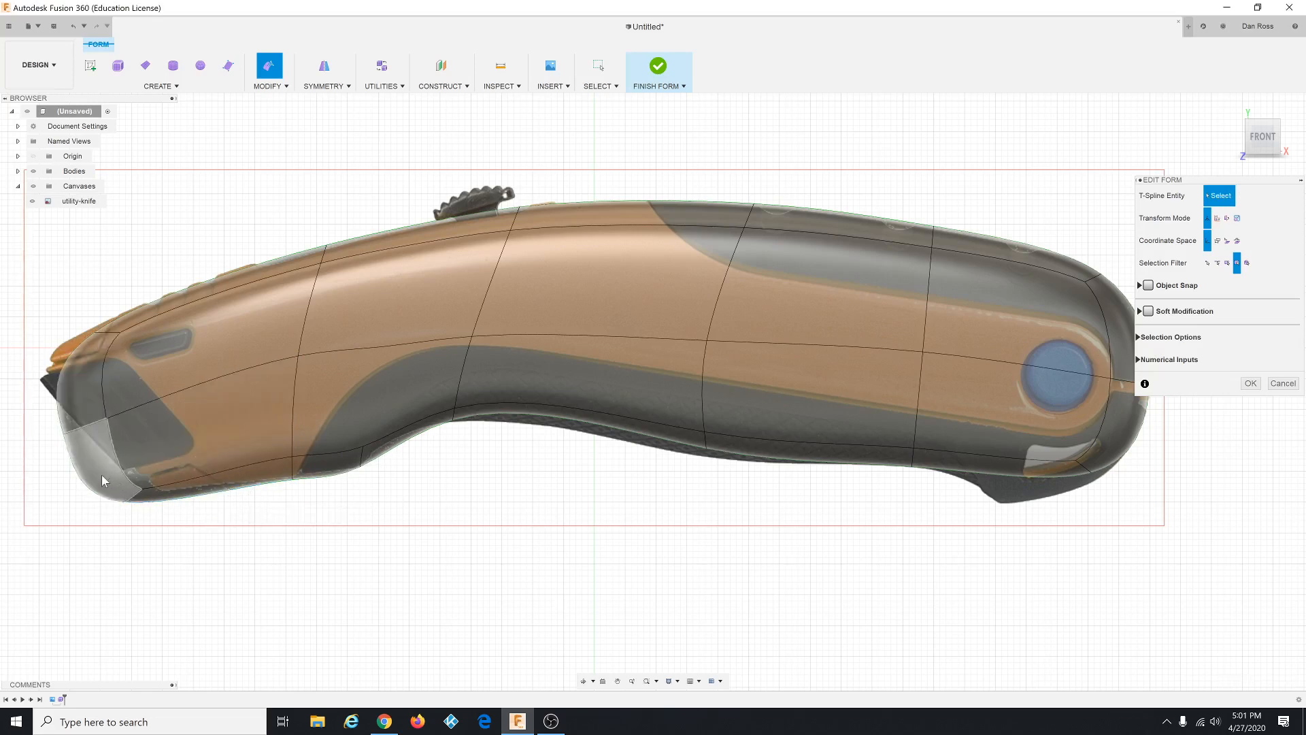
# Rotate the two nose faces and move them about 1.9 mm forward and 5 mm up to match the canvas nose outline.
pyautogui.click(102, 480)
pyautogui.keyDown('shift'); pyautogui.click(88, 399); pyautogui.keyUp('shift')
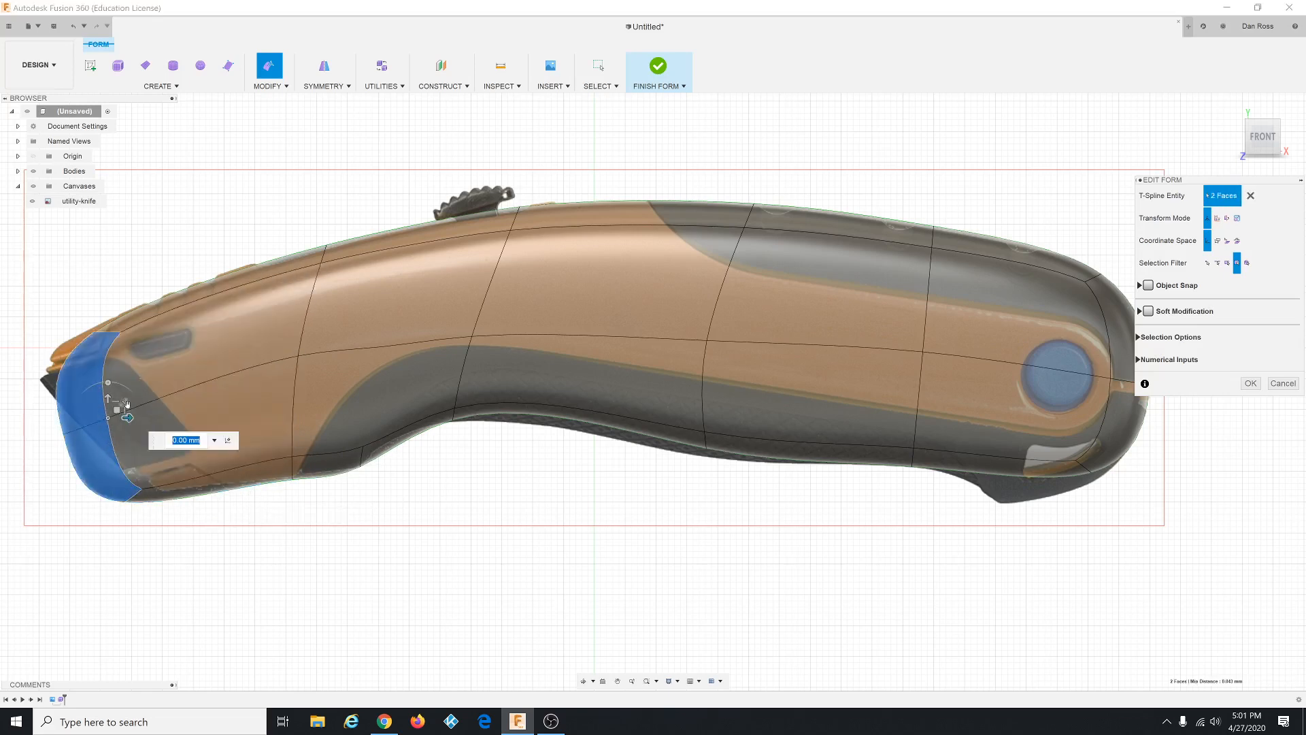
pyautogui.moveTo(107, 383)
pyautogui.mouseDown()
pyautogui.moveTo(86, 379)
pyautogui.moveTo(123, 386)
pyautogui.moveTo(106, 379)
pyautogui.mouseUp()
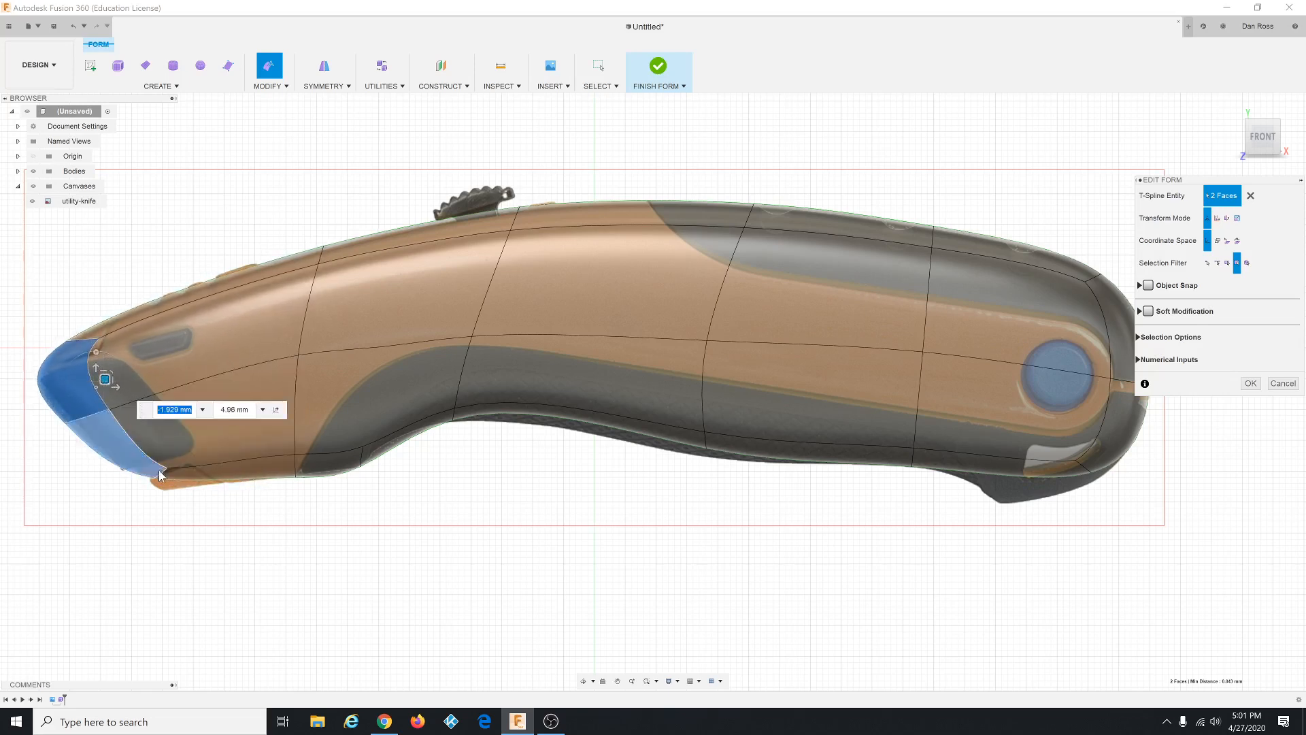
pyautogui.click(155, 524)
# Lower and rotate the crosswise bottom edge just behind the nose so the underside follows the canvas outline.
pyautogui.click(157, 475)
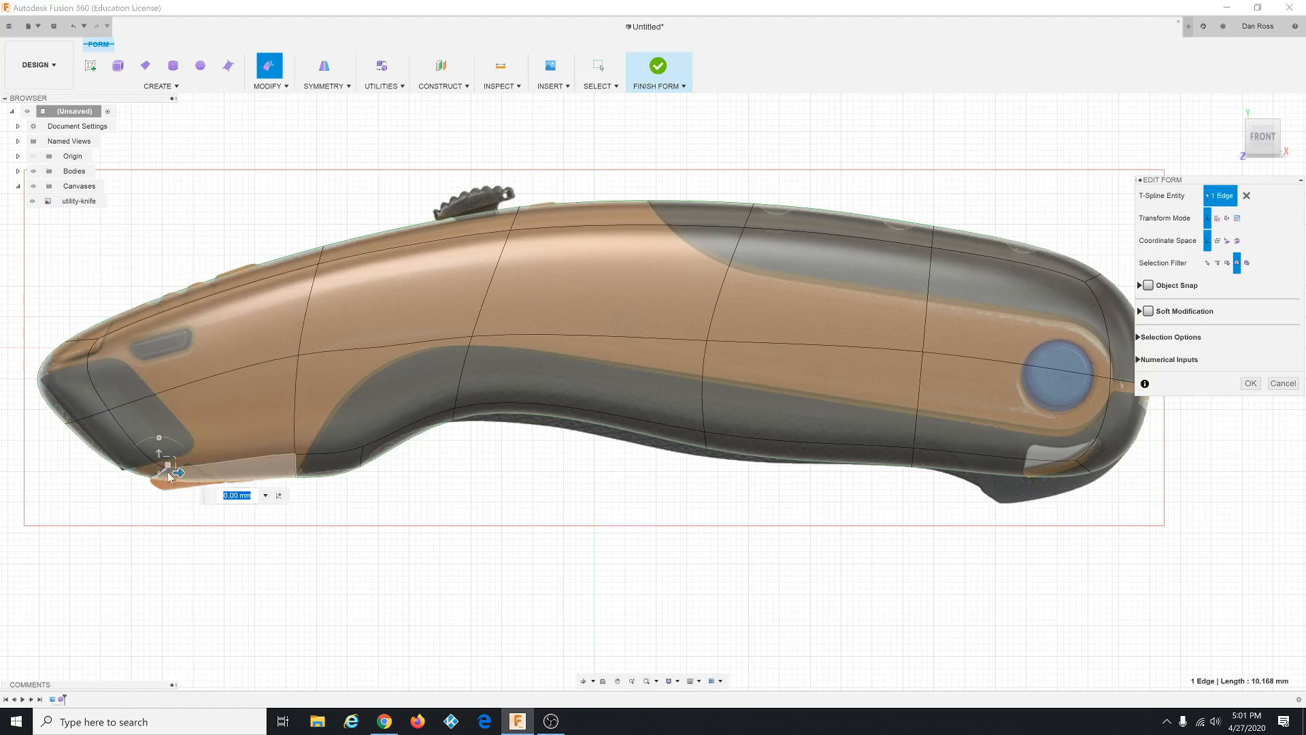
pyautogui.moveTo(168, 465)
pyautogui.mouseDown()
pyautogui.moveTo(179, 475)
pyautogui.moveTo(166, 445)
pyautogui.mouseUp()
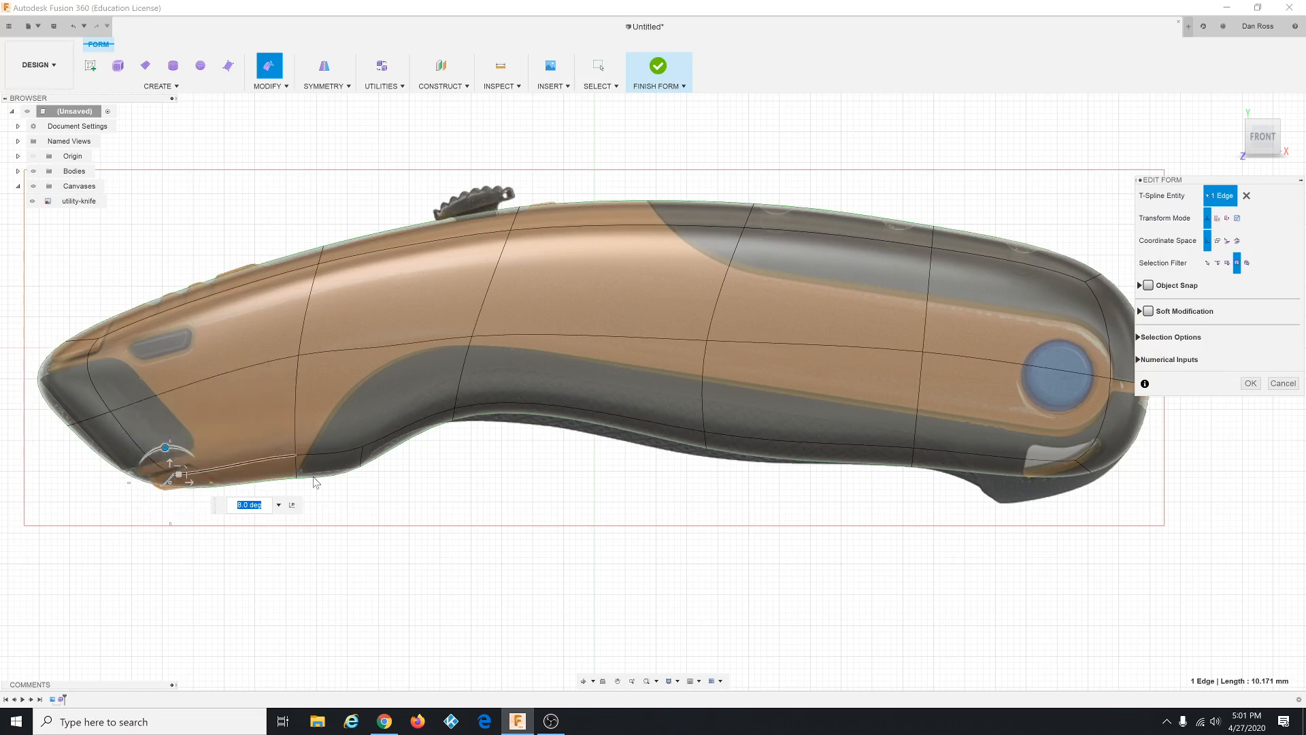
pyautogui.click(399, 475)
# Shift the long bottom face behind the finger hollow toward the nose to fit the canvas outline.
pyautogui.click(408, 432)
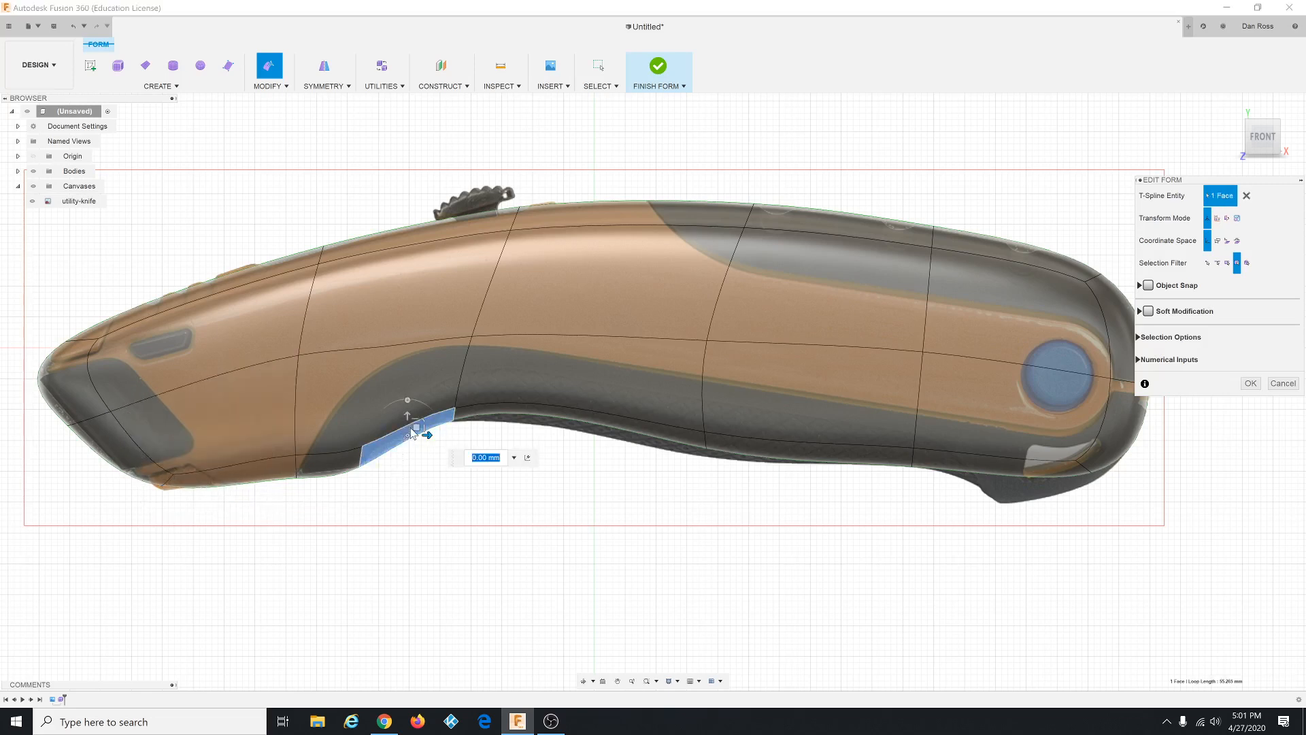
pyautogui.moveTo(407, 399); pyautogui.dragTo(407, 398)
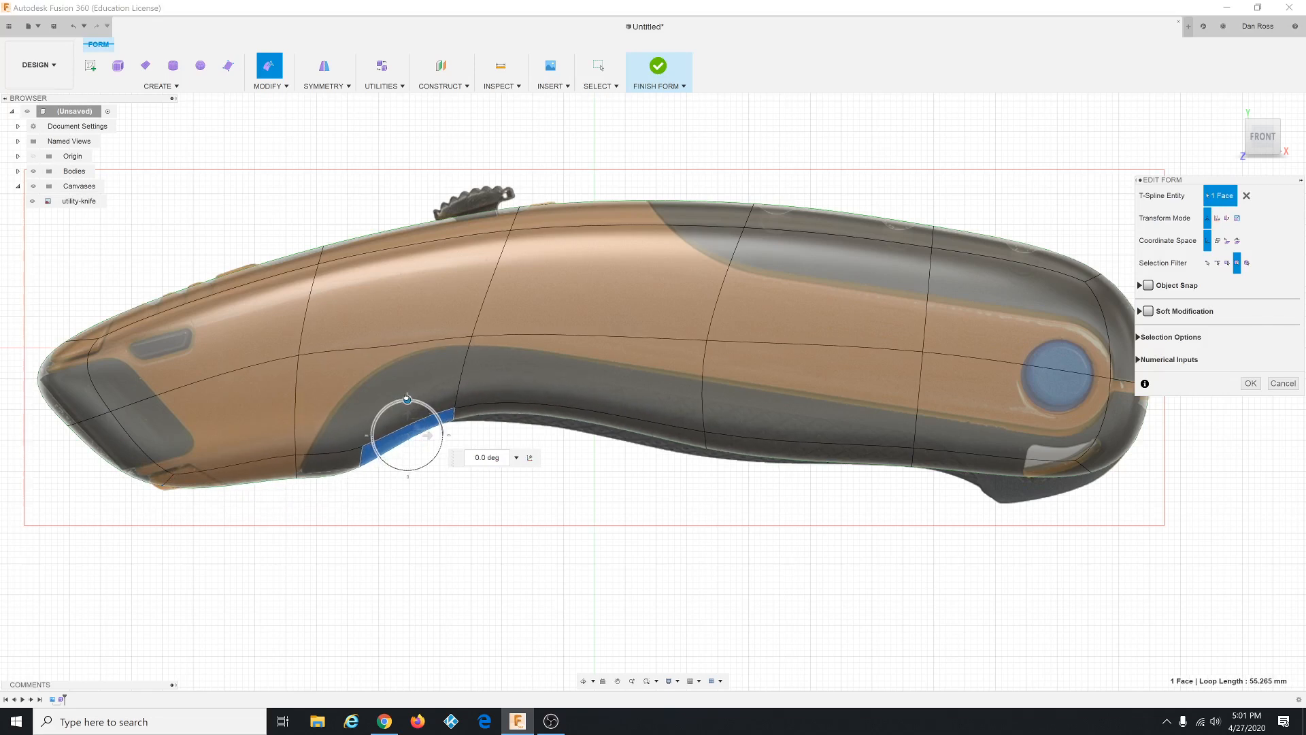
pyautogui.click(579, 410)
pyautogui.moveTo(583, 423); pyautogui.dragTo(558, 427)
pyautogui.click(837, 490)
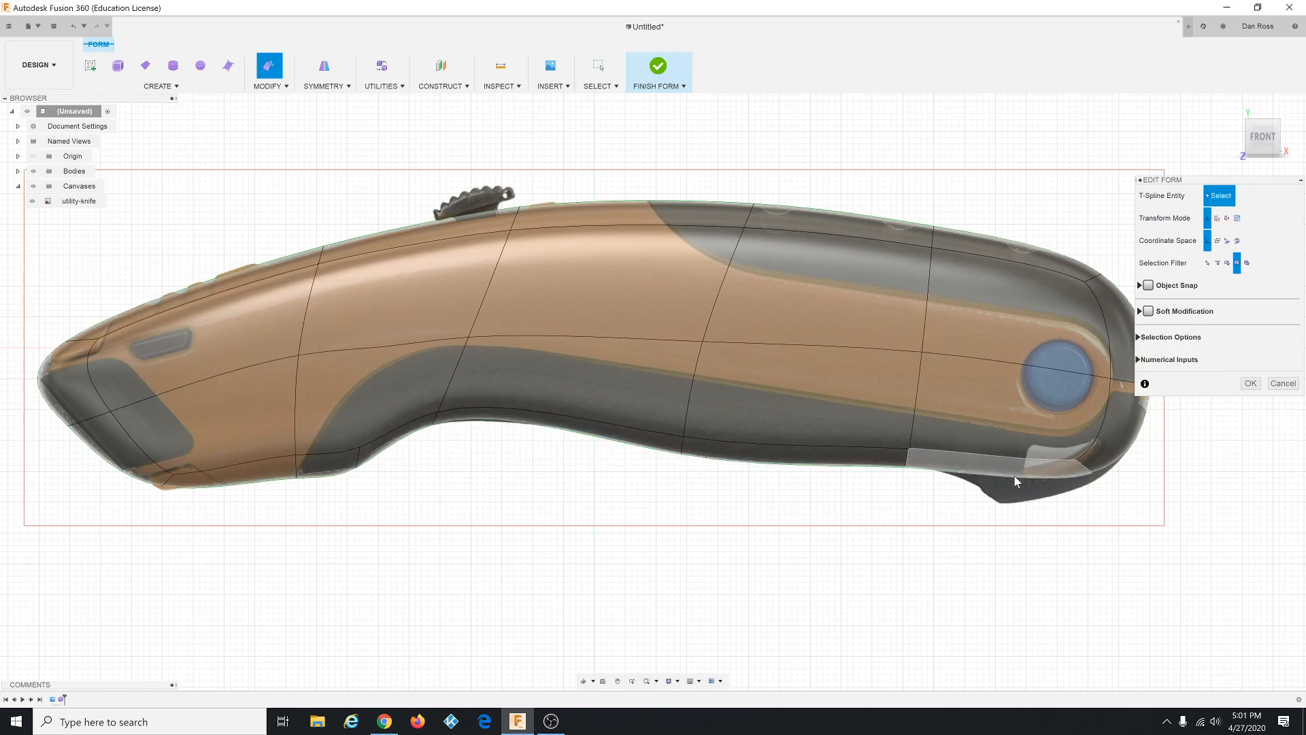
# Insert a Simple, Single-sided edge ahead of the bottom edge at the rear end, with insert location 0.457.
pyautogui.scroll(-2, 539, 270)
pyautogui.scroll(4, 1098, 428)
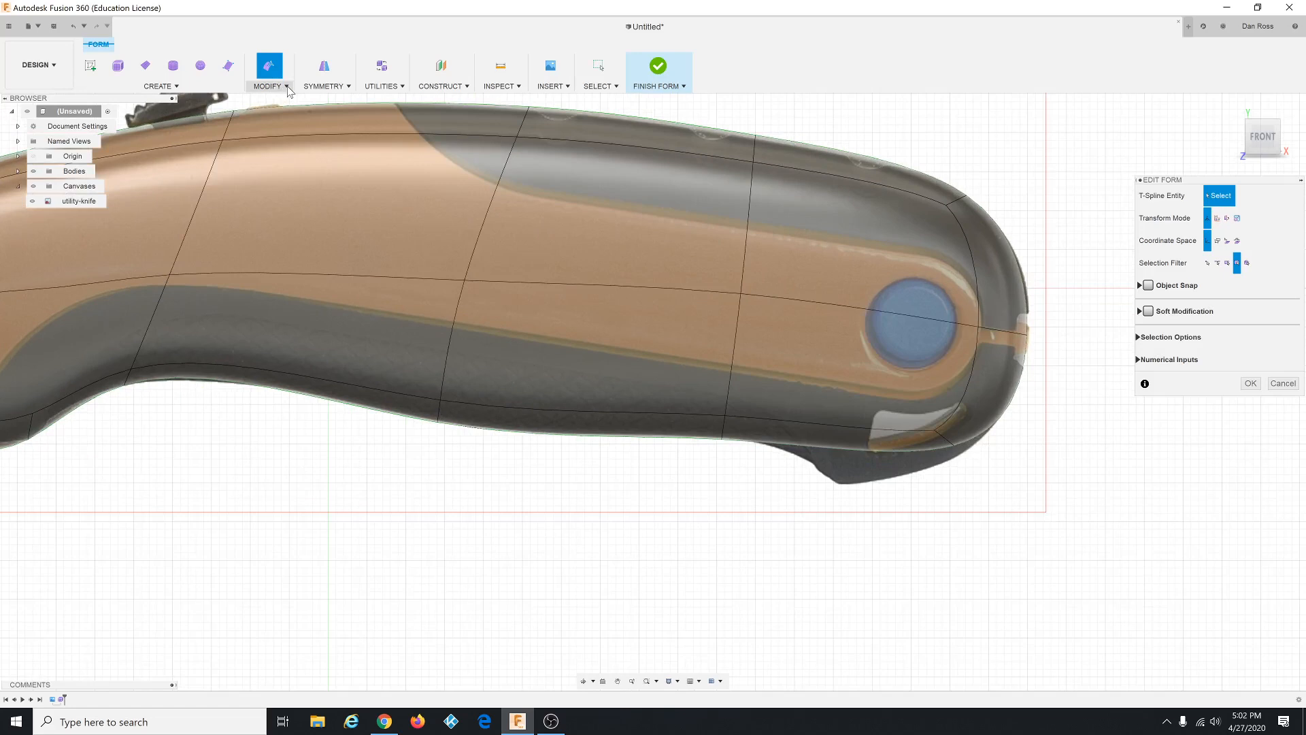
pyautogui.click(286, 86)
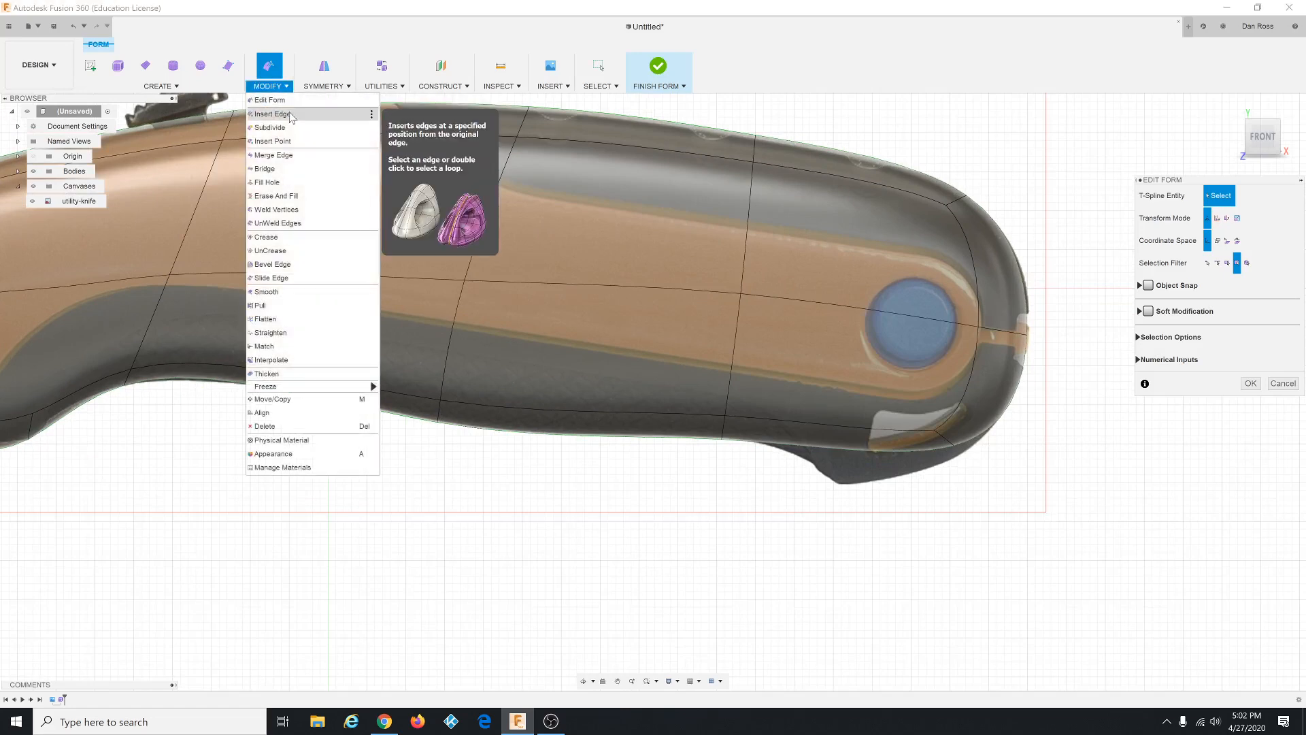
pyautogui.click(286, 113)
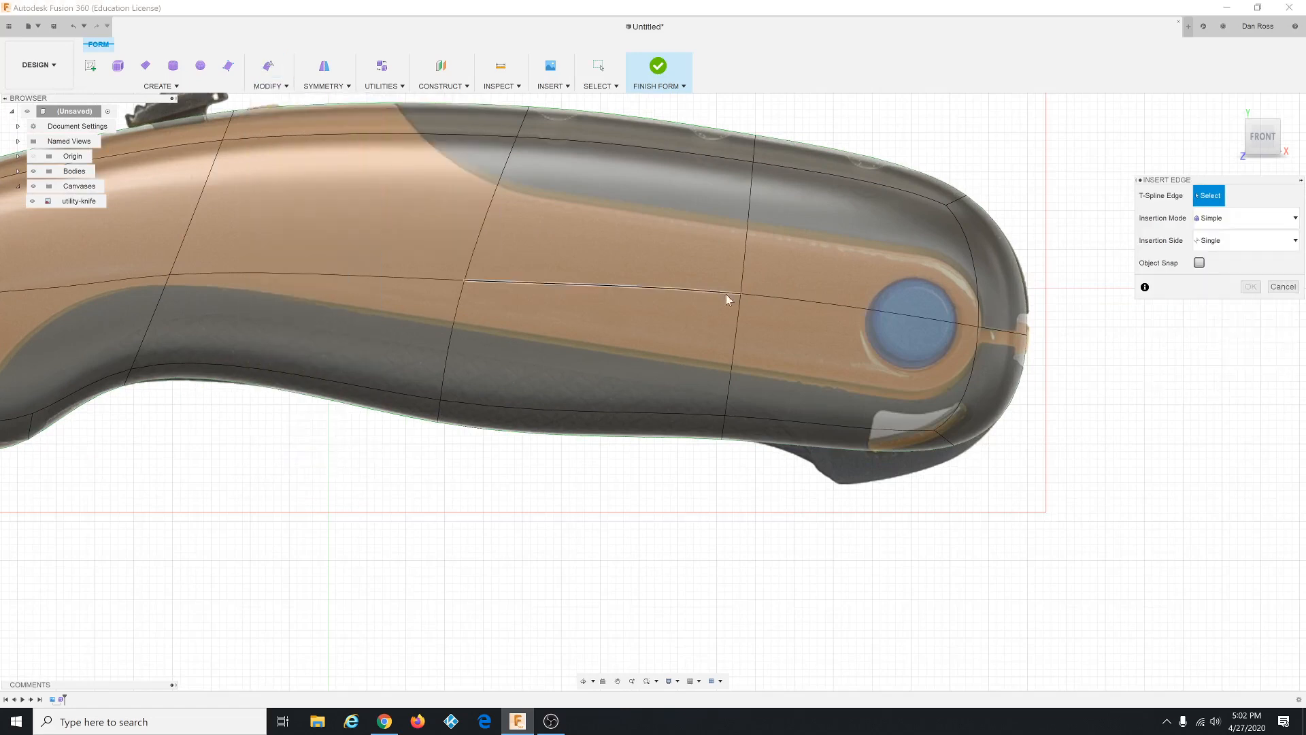
pyautogui.click(950, 444)
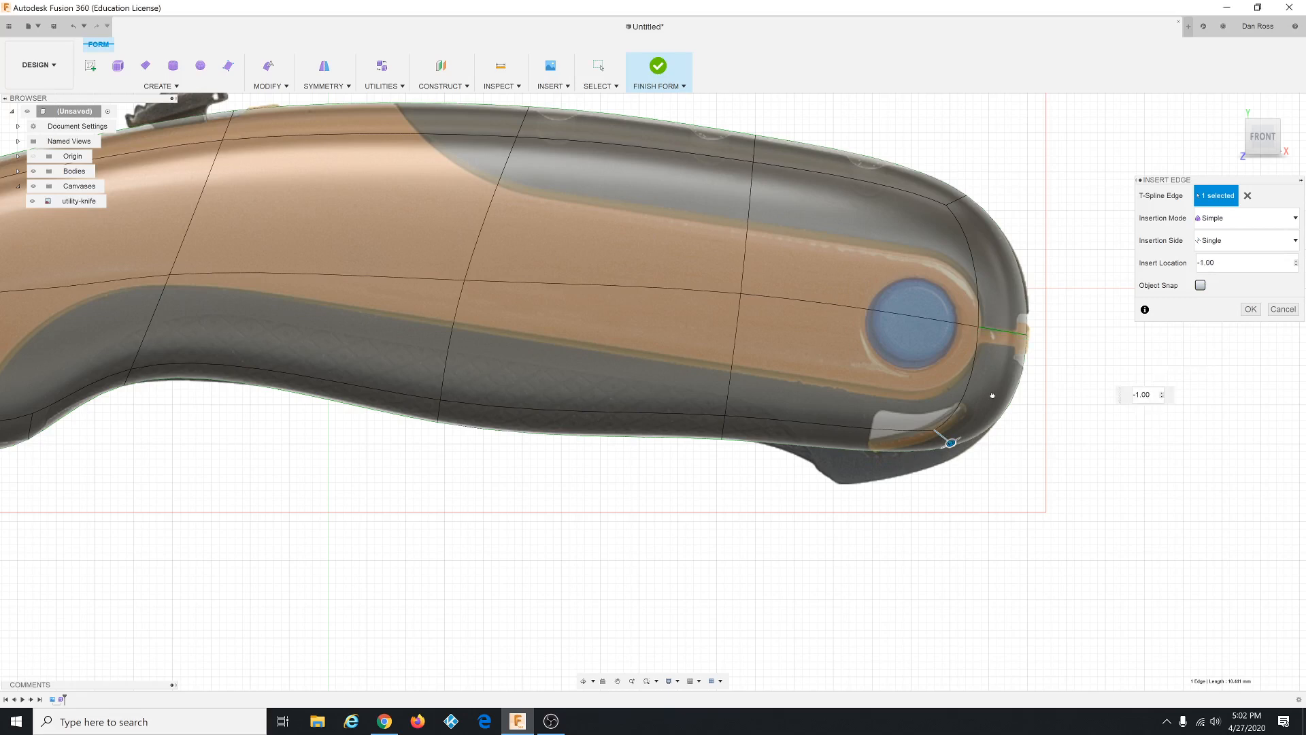
pyautogui.moveTo(992, 396); pyautogui.dragTo(626, 484)
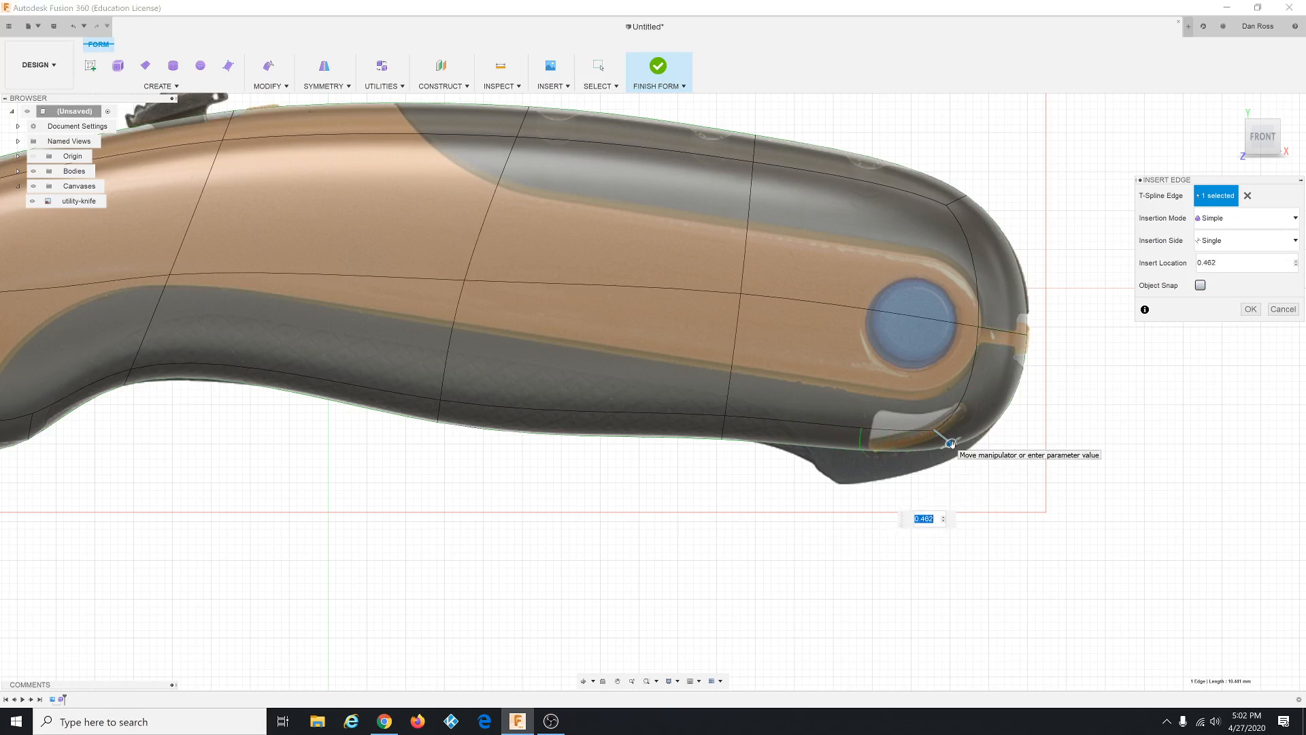
pyautogui.moveTo(951, 444)
pyautogui.mouseDown()
pyautogui.moveTo(894, 466)
pyautogui.moveTo(959, 455)
pyautogui.mouseUp()
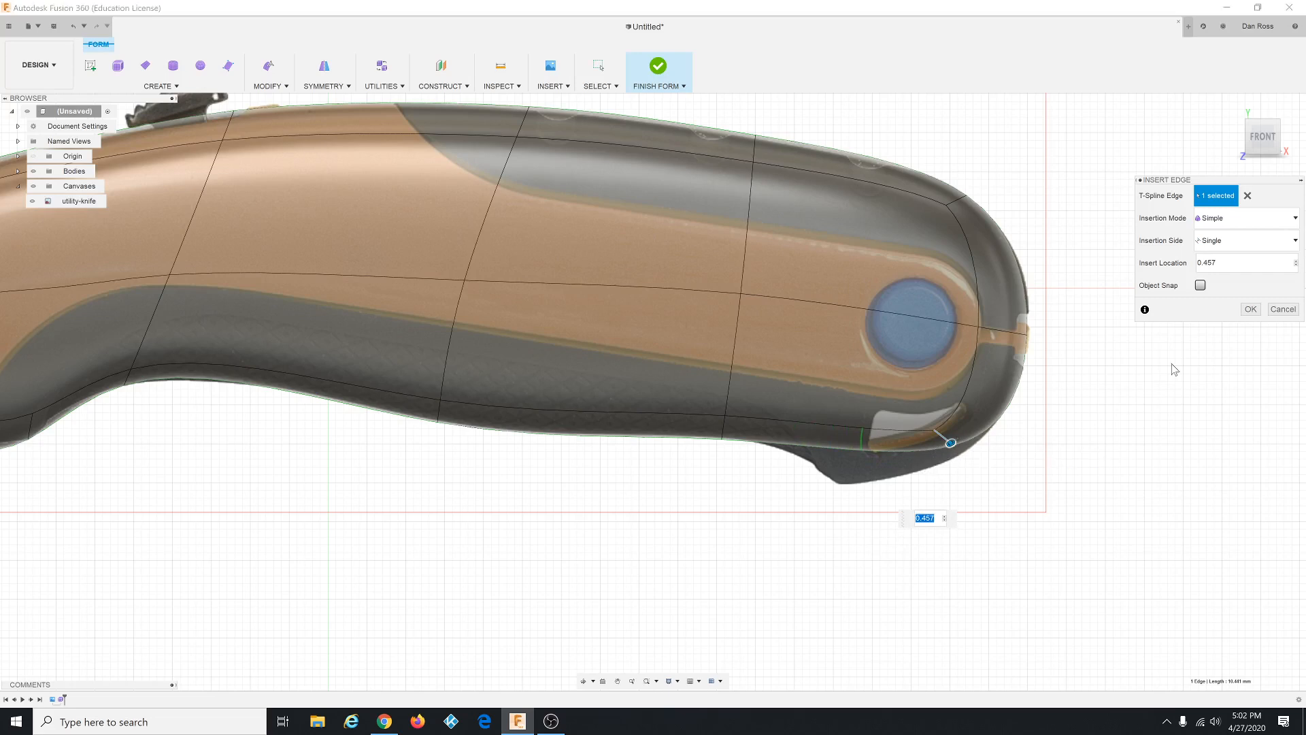
pyautogui.click(1251, 311)
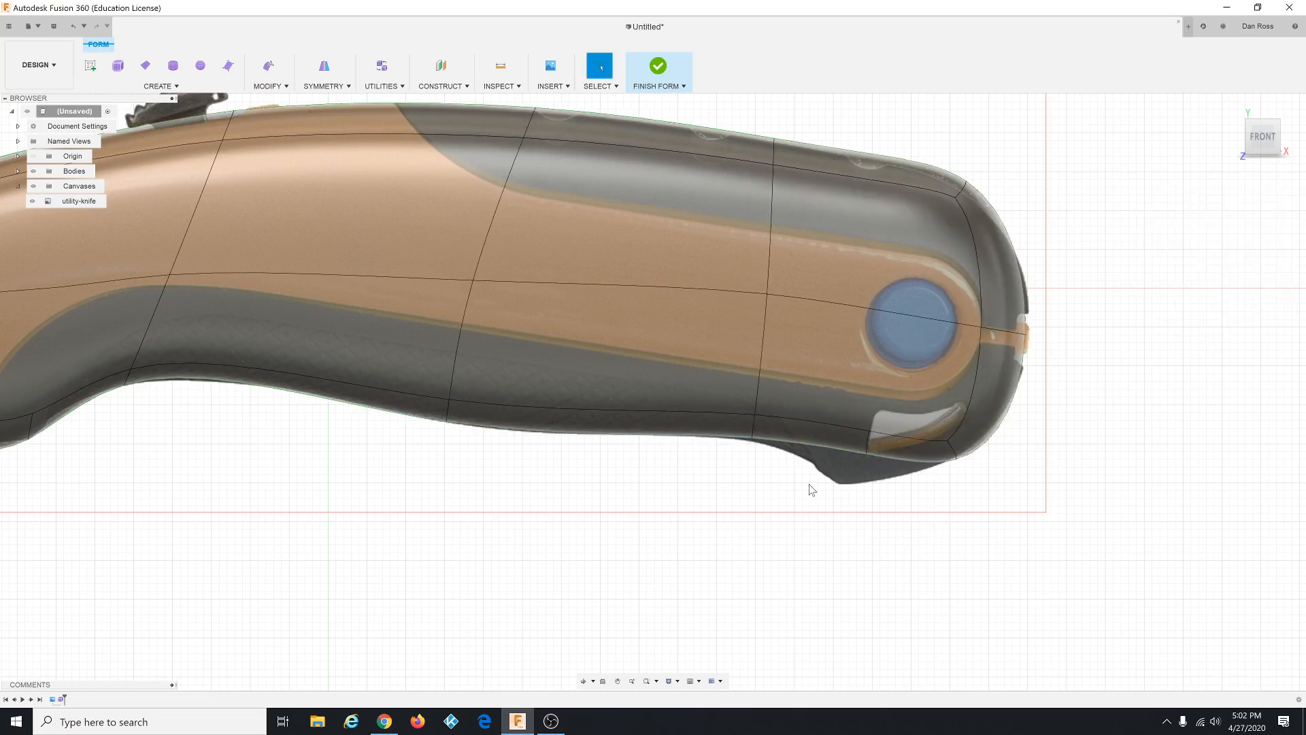
# Use Edit Form to pull the newly inserted bottom edge down and forward to the rear heel protrusion.
pyautogui.click(869, 451)
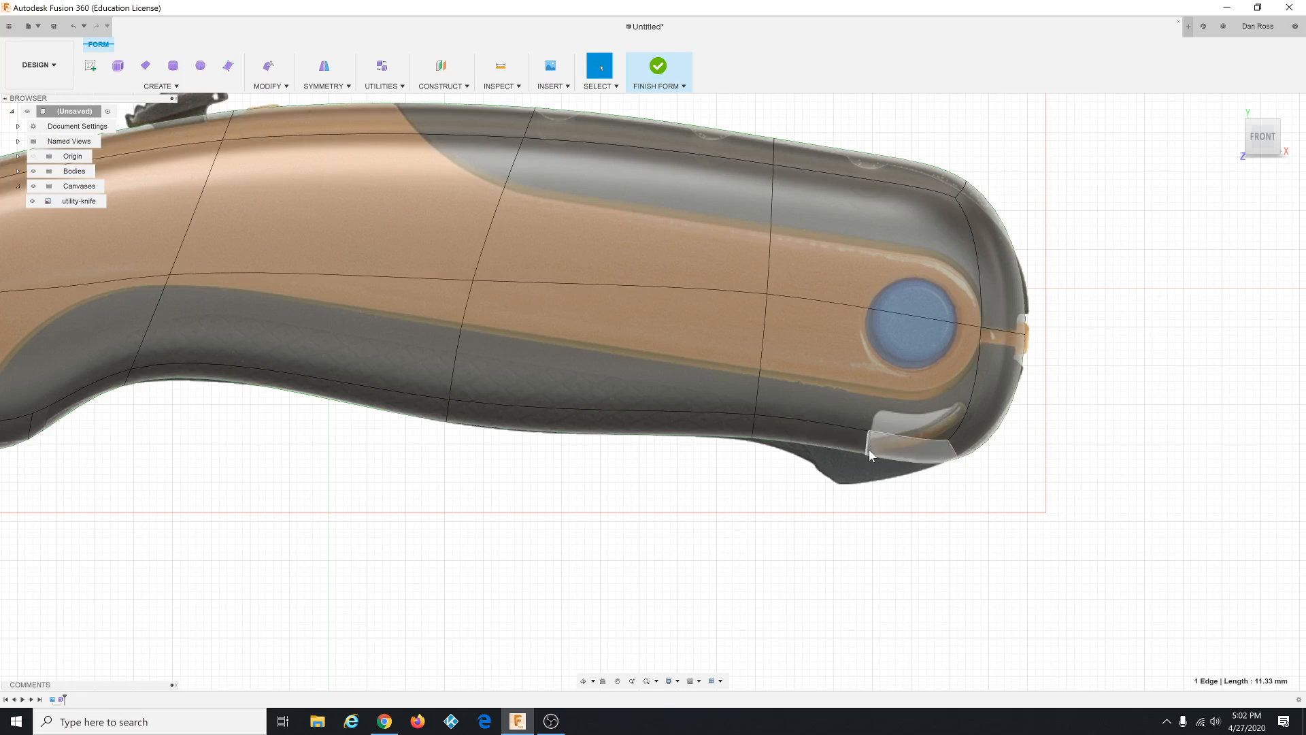
pyautogui.click(272, 86)
pyautogui.click(275, 100)
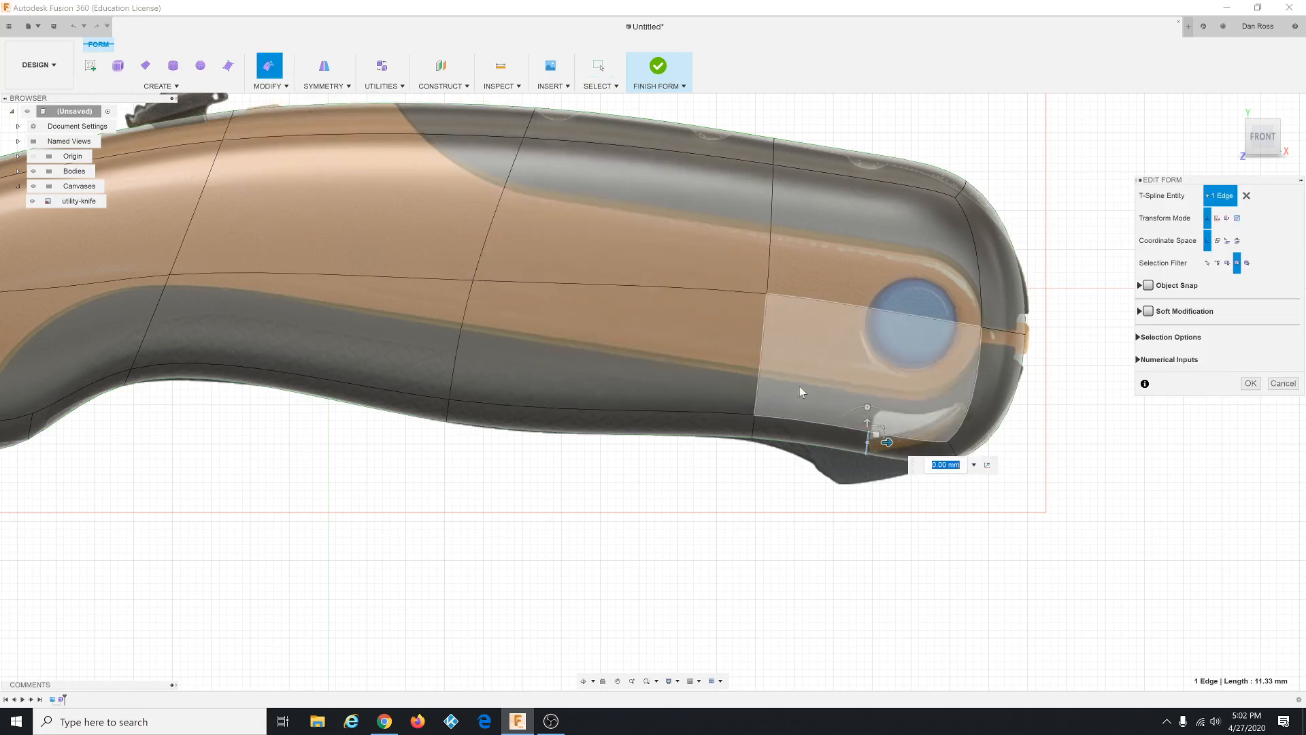
pyautogui.moveTo(878, 434); pyautogui.dragTo(845, 475)
# Rotate the rear bottom face 15 degrees and move it with the adjacent face ahead about 2 mm rearward and 1 mm up.
pyautogui.click(901, 470)
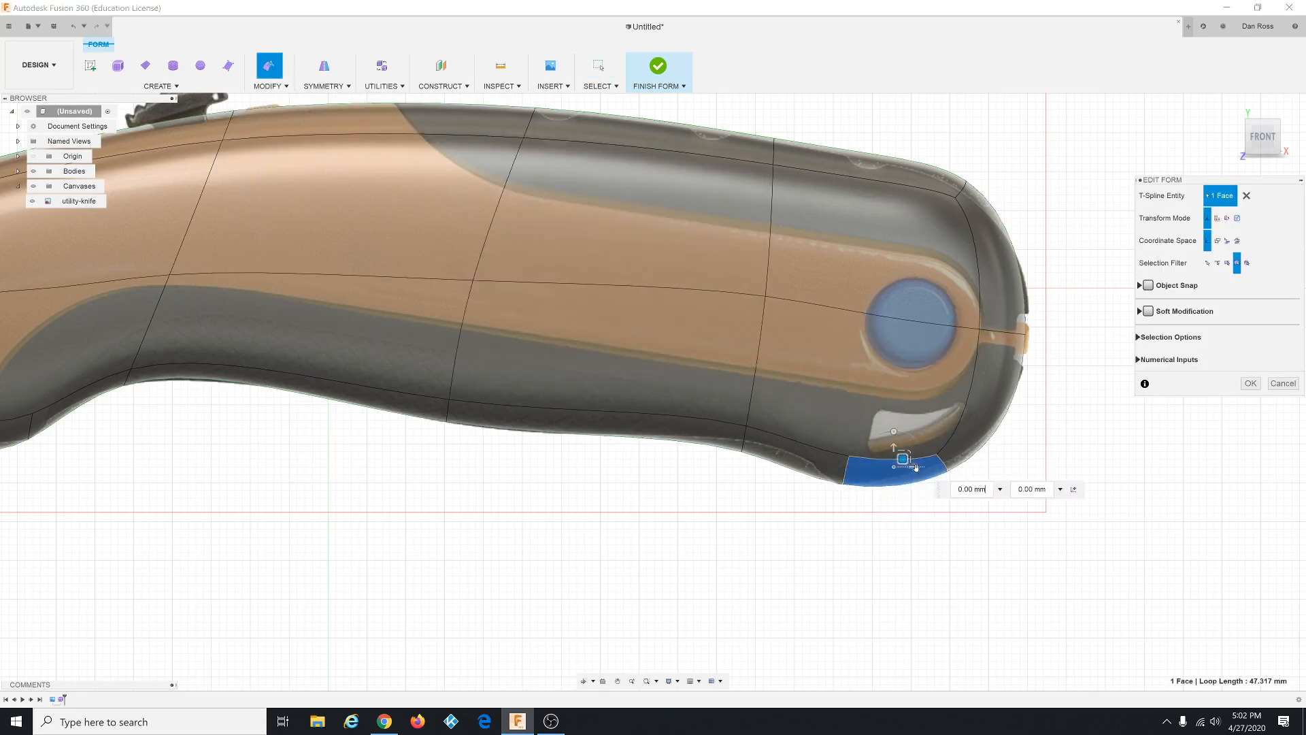
pyautogui.moveTo(894, 431); pyautogui.dragTo(884, 430)
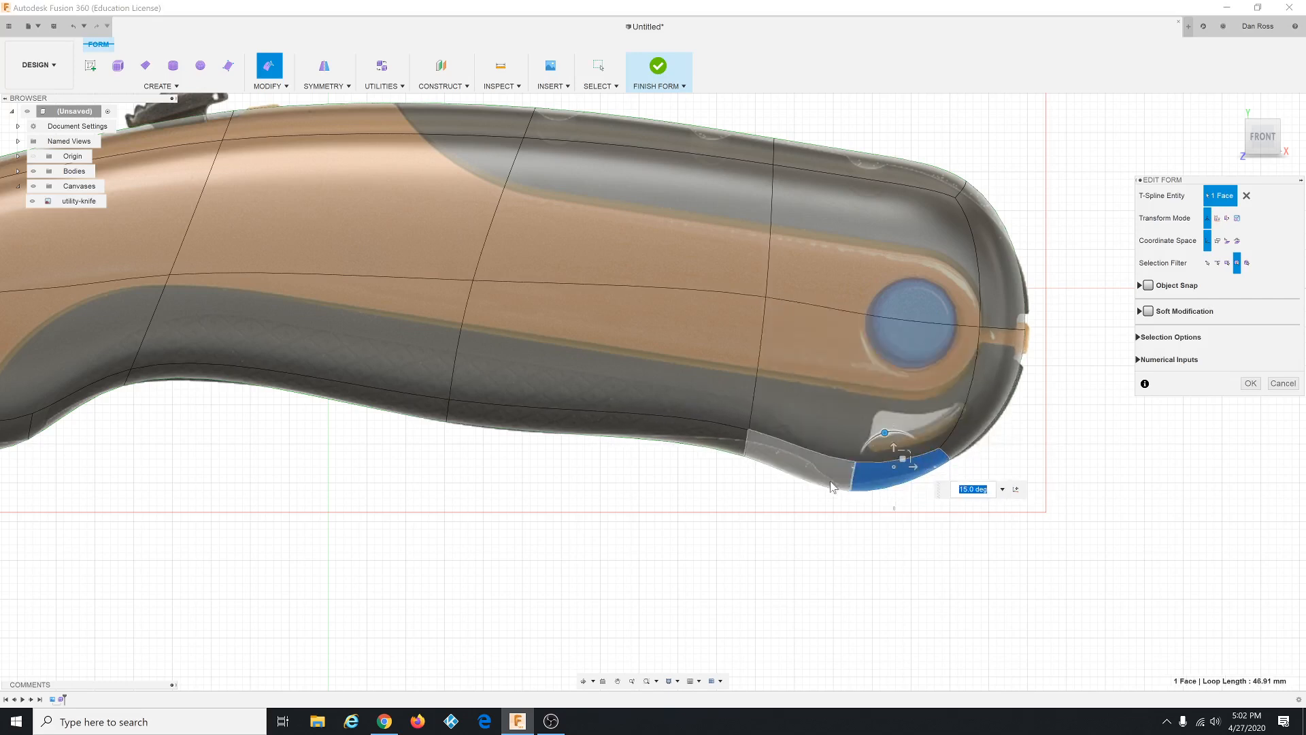
pyautogui.keyDown('shift'); pyautogui.click(831, 485); pyautogui.keyUp('shift')
pyautogui.moveTo(855, 441); pyautogui.dragTo(872, 442)
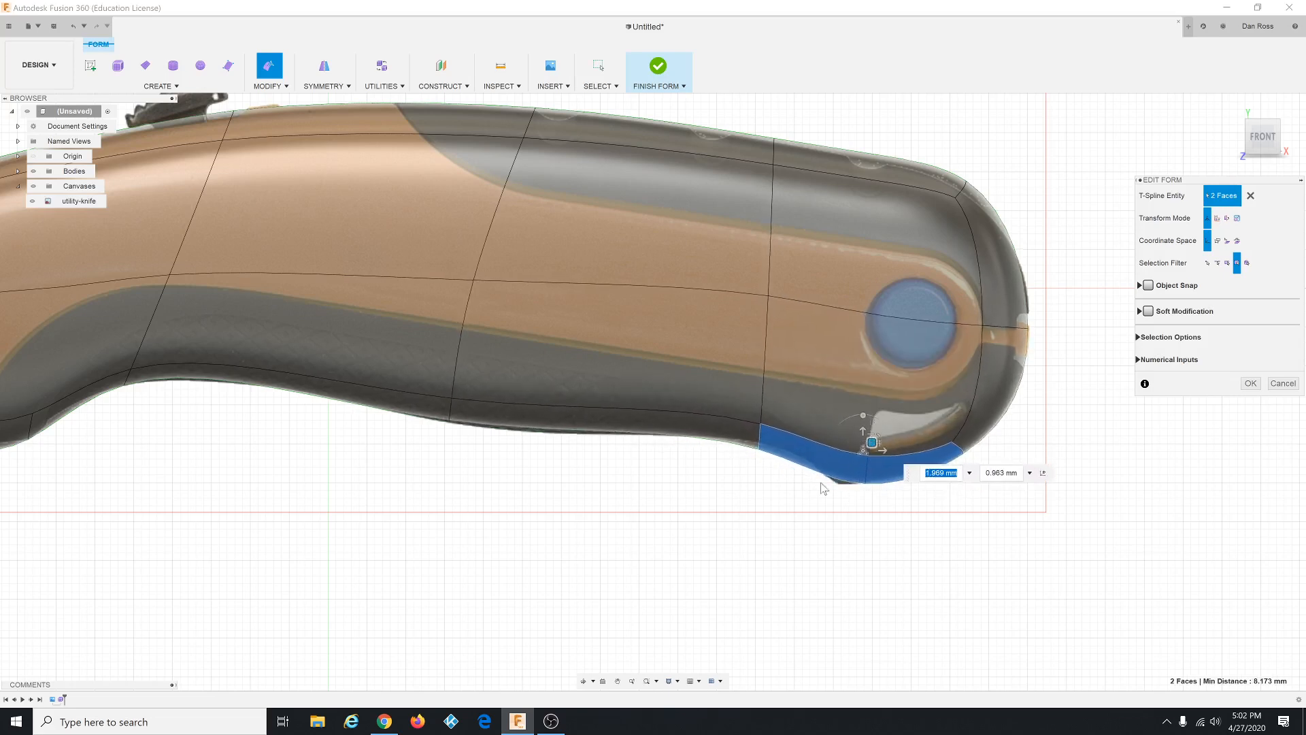
pyautogui.click(822, 485)
pyautogui.click(806, 452)
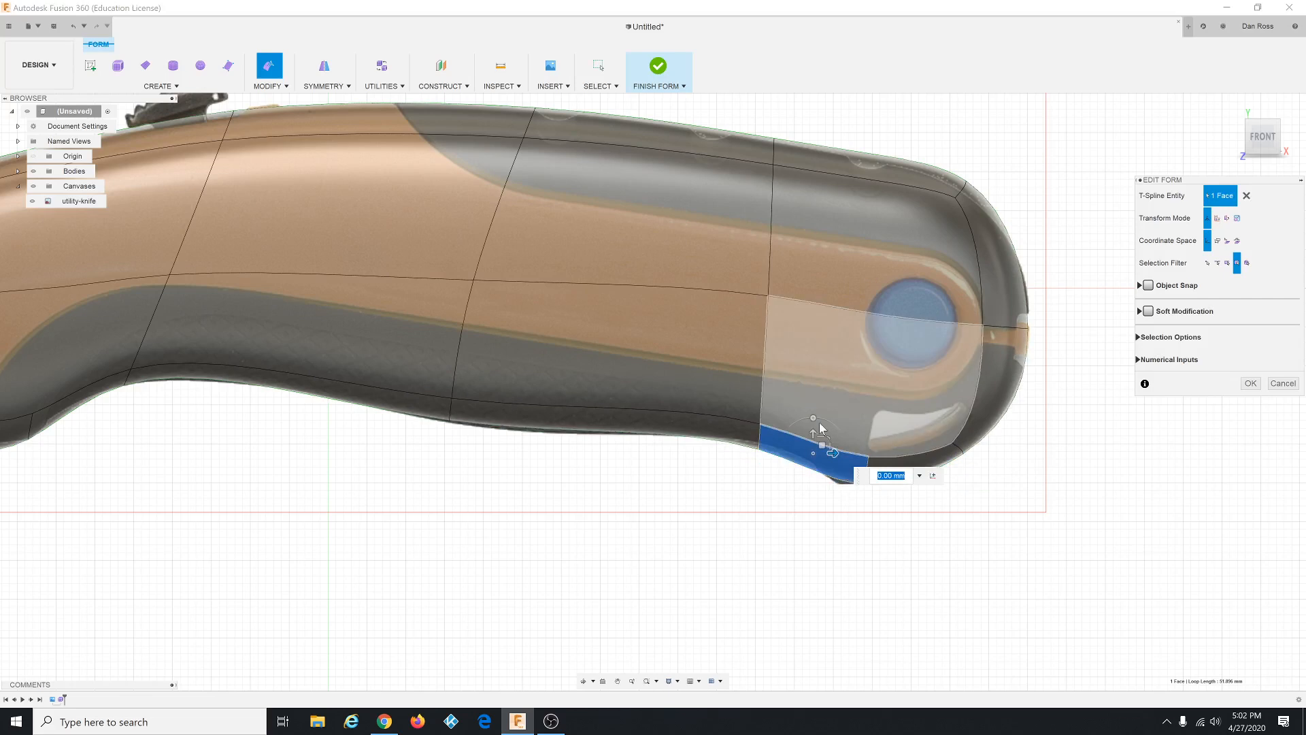
pyautogui.click(563, 458)
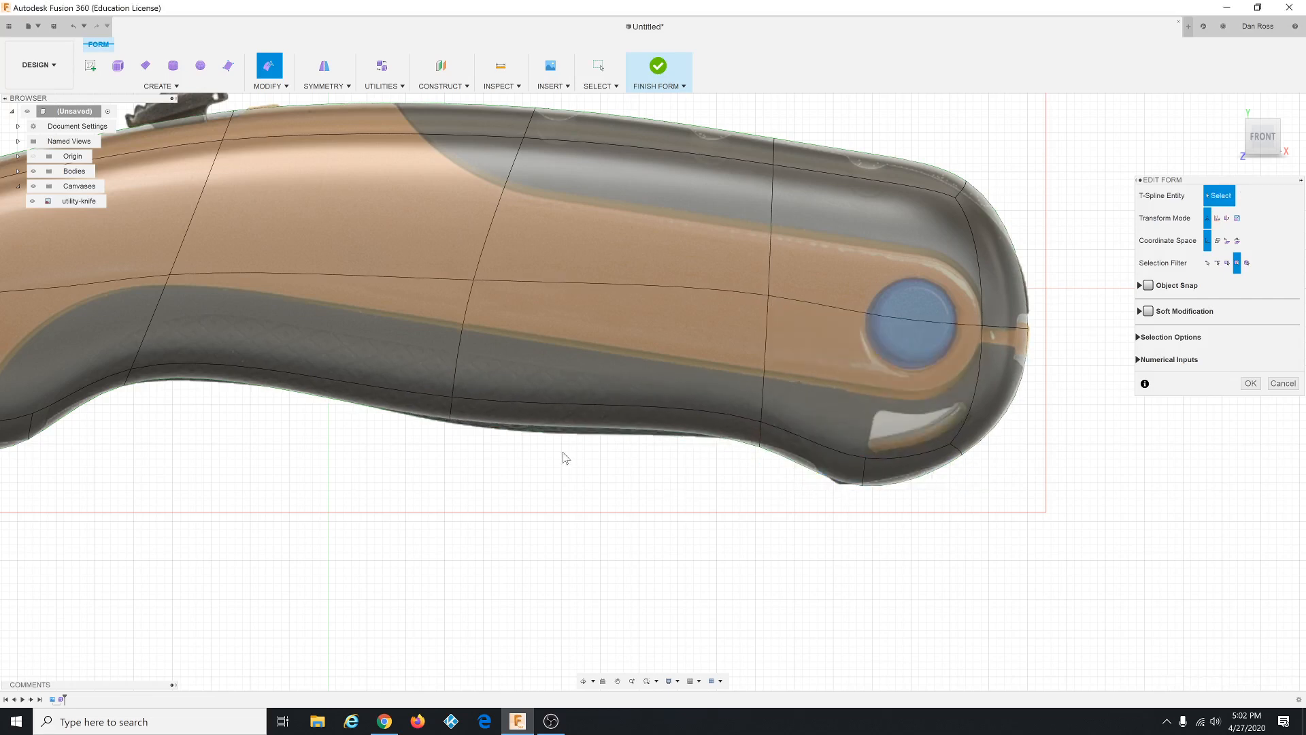
# Use Insert Point in Simple mode to split the bottom face behind the finger hollow from its bottom centerline to its lower side edge.
pyautogui.scroll(-5, 749, 326)
pyautogui.scroll(3, 443, 419)
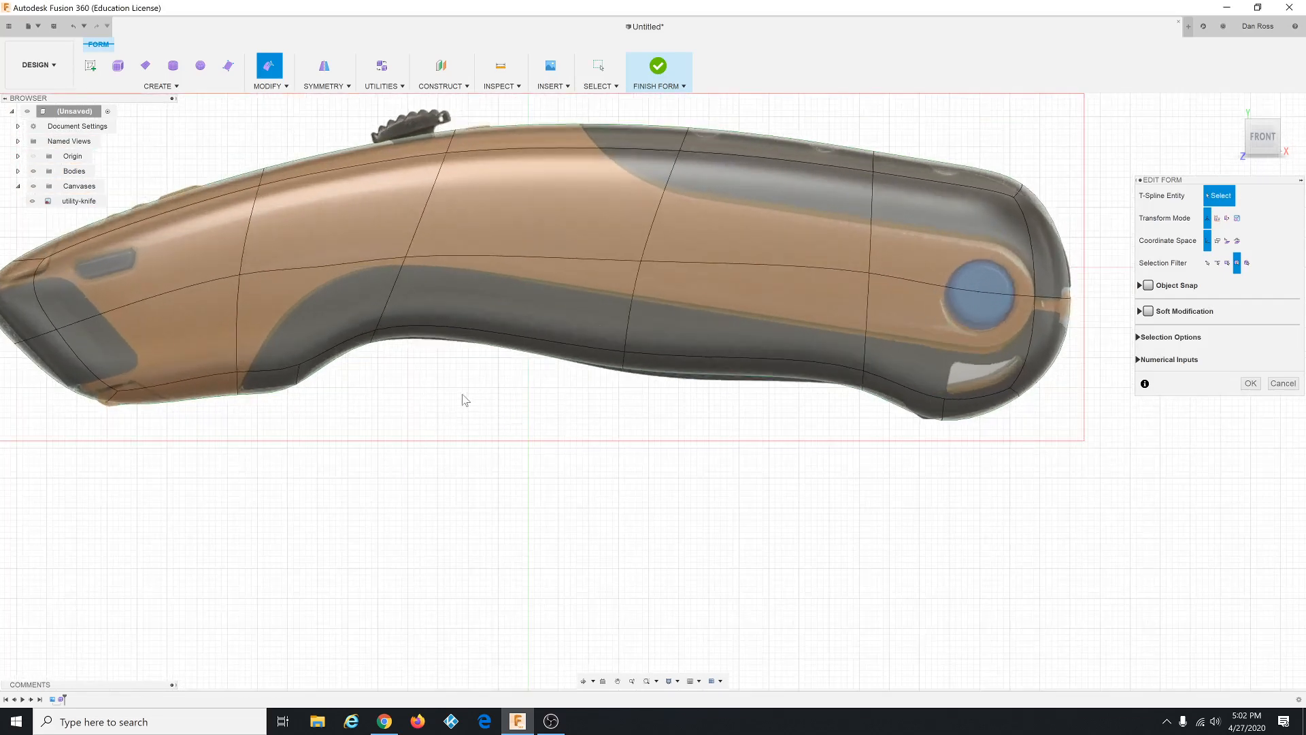
pyautogui.scroll(-2, 758, 413)
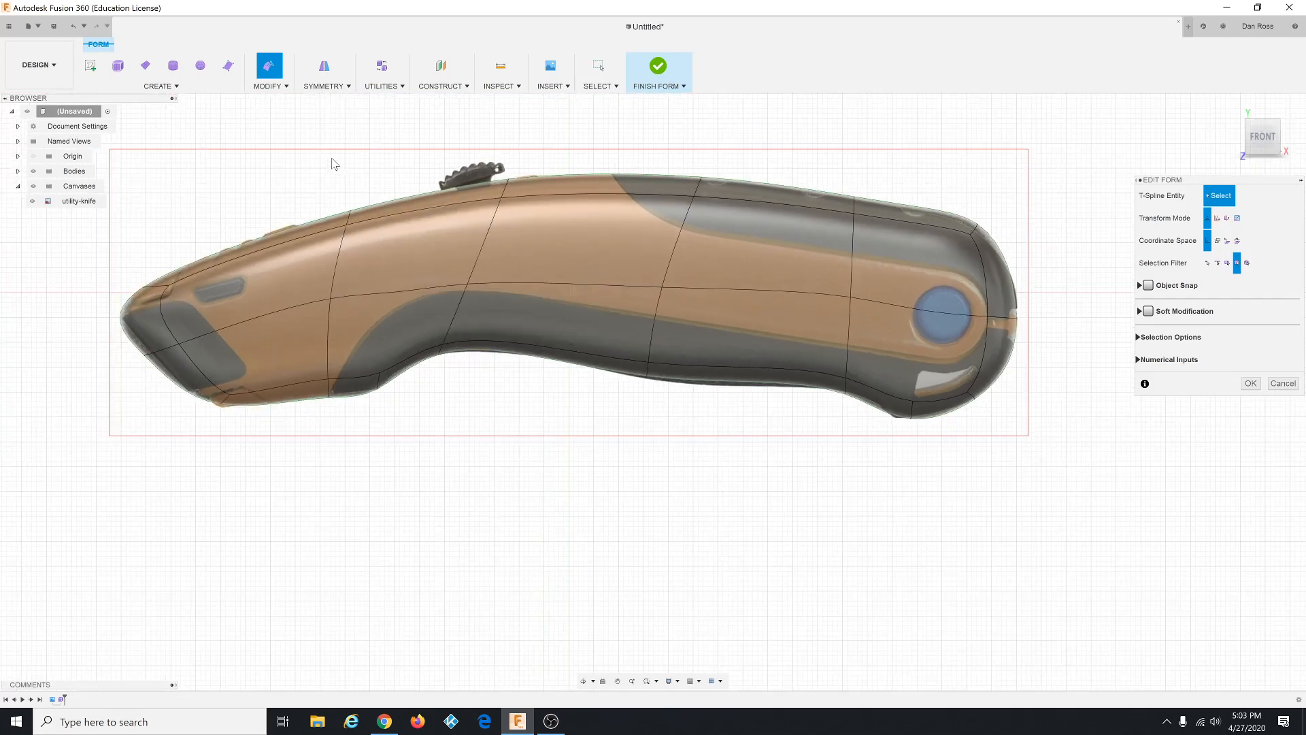
pyautogui.click(284, 87)
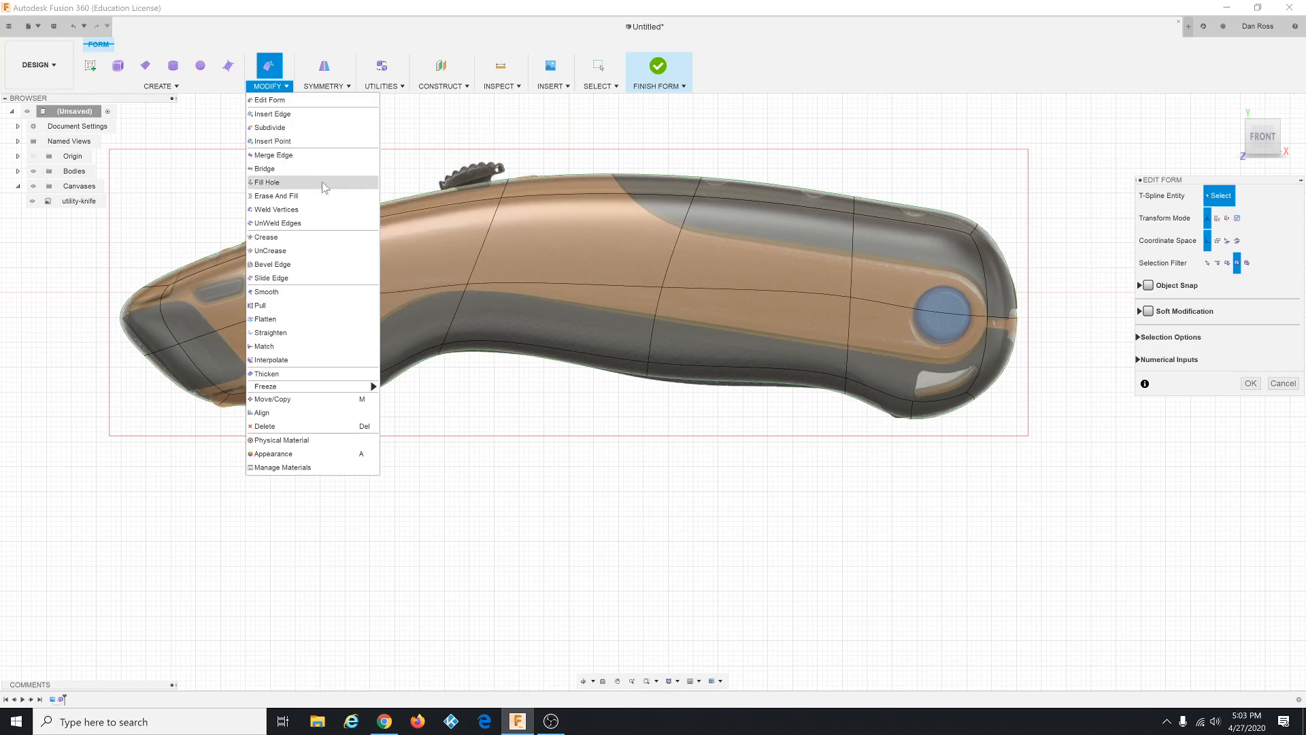
pyautogui.click(310, 144)
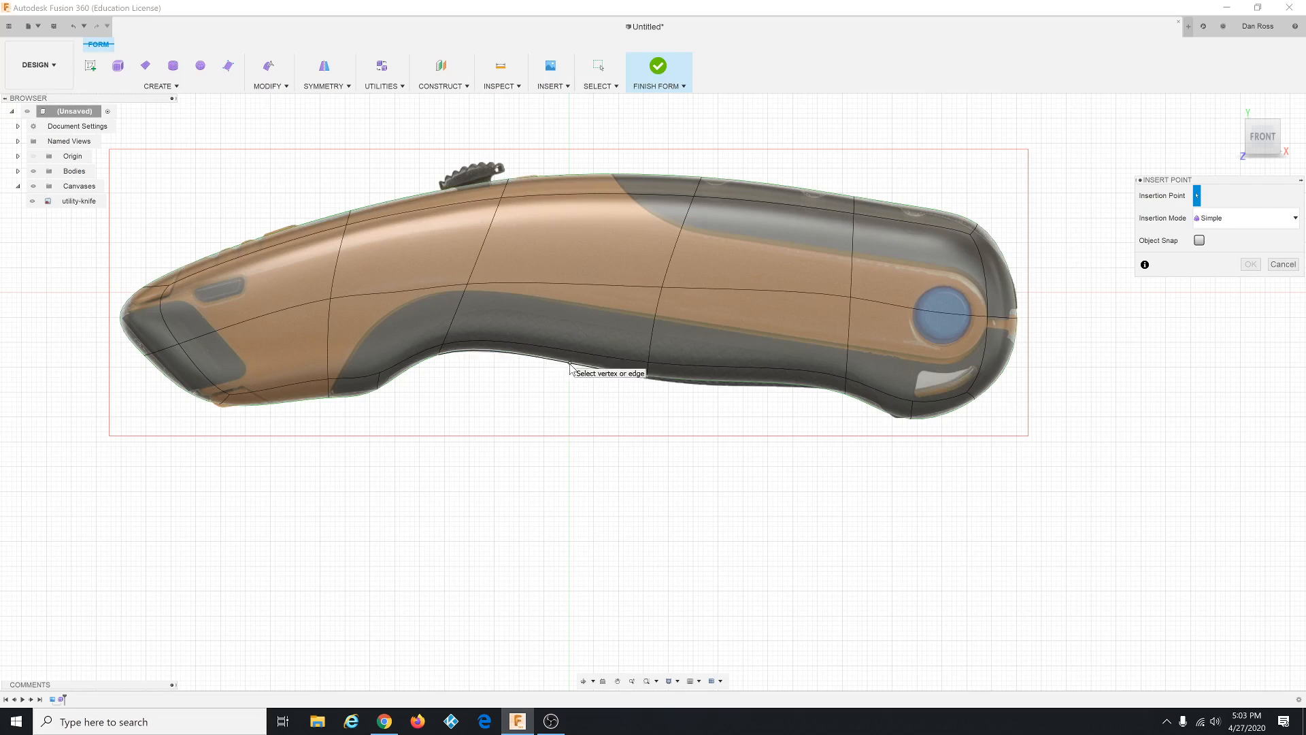
pyautogui.click(570, 367)
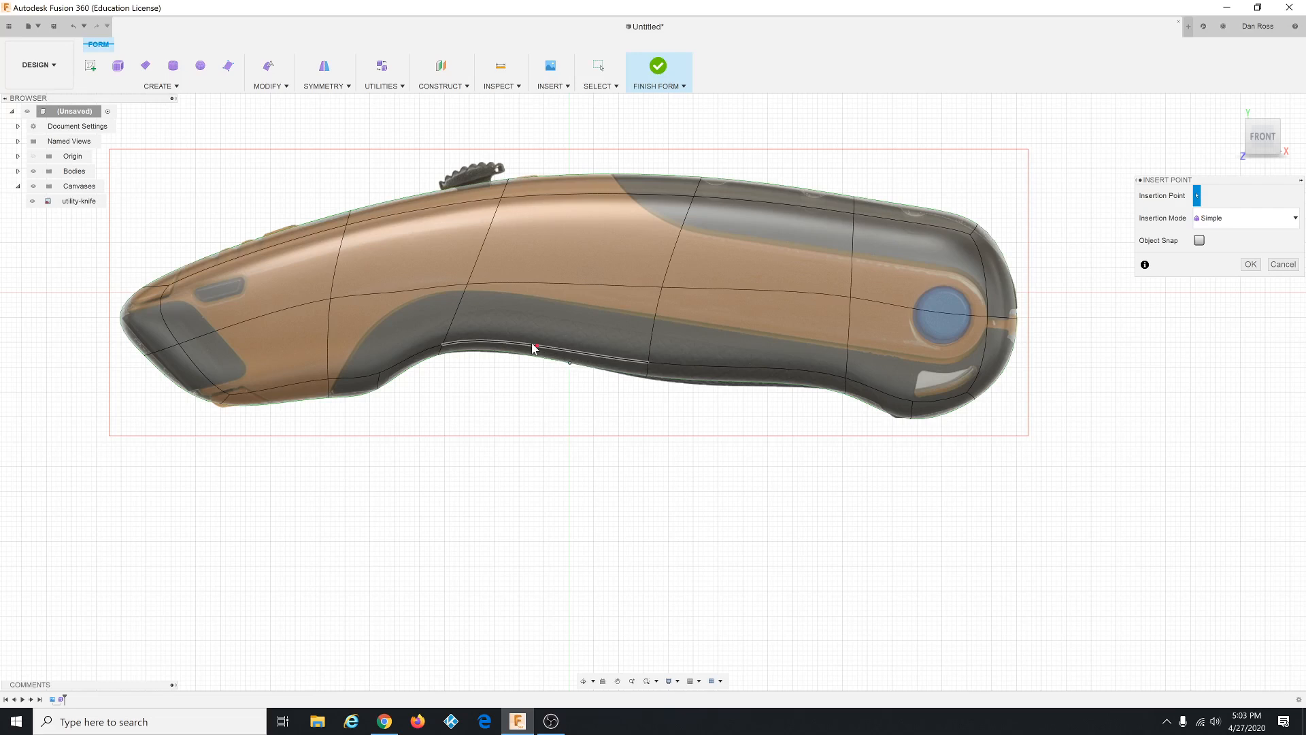
pyautogui.click(579, 350)
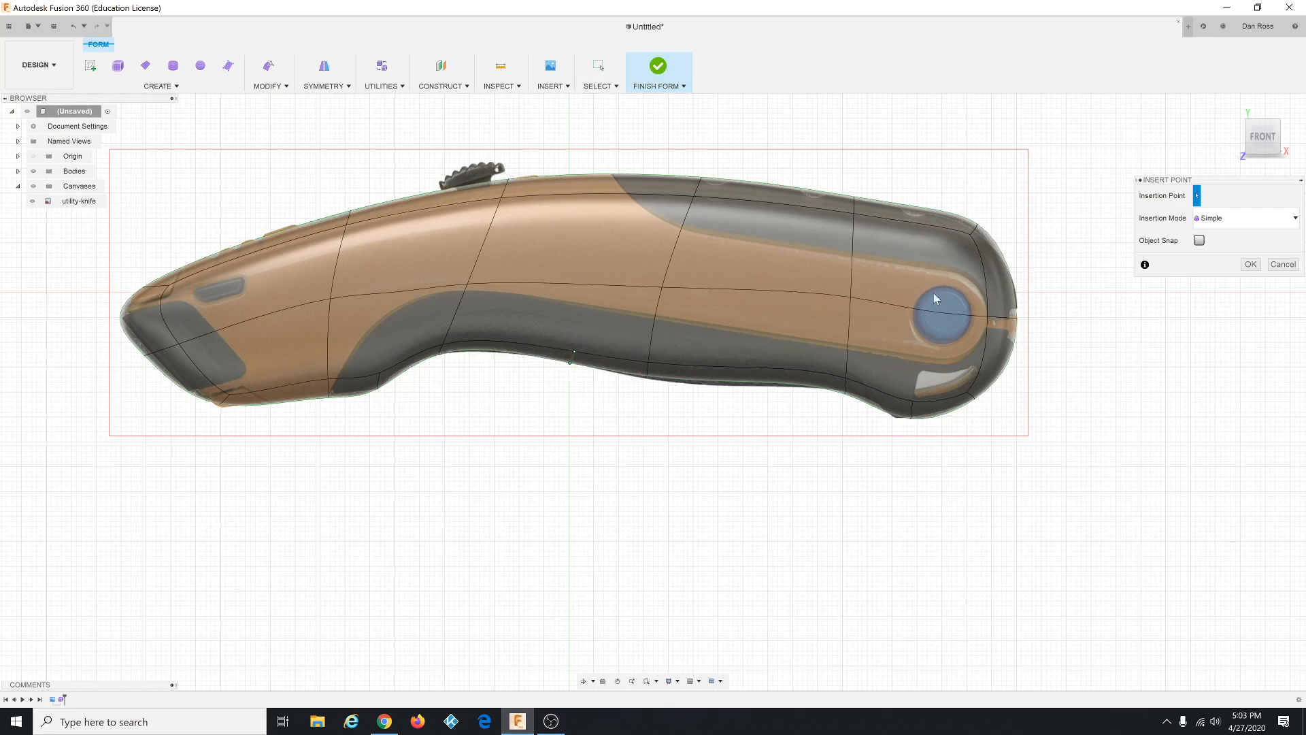
pyautogui.click(1251, 265)
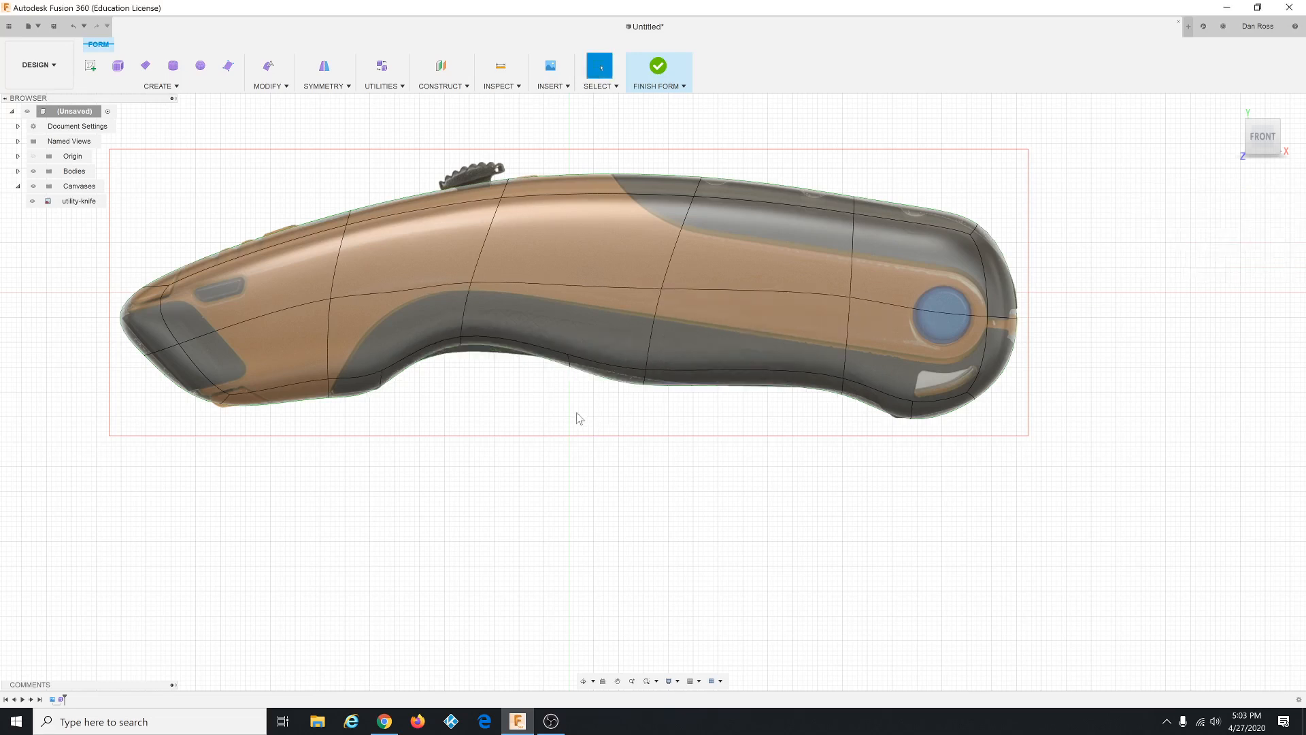
# Use Edit Form to tilt the newly inserted bottom edge and move it about 0.9 mm rearward and 0.4 mm down.
pyautogui.scroll(5, 571, 409)
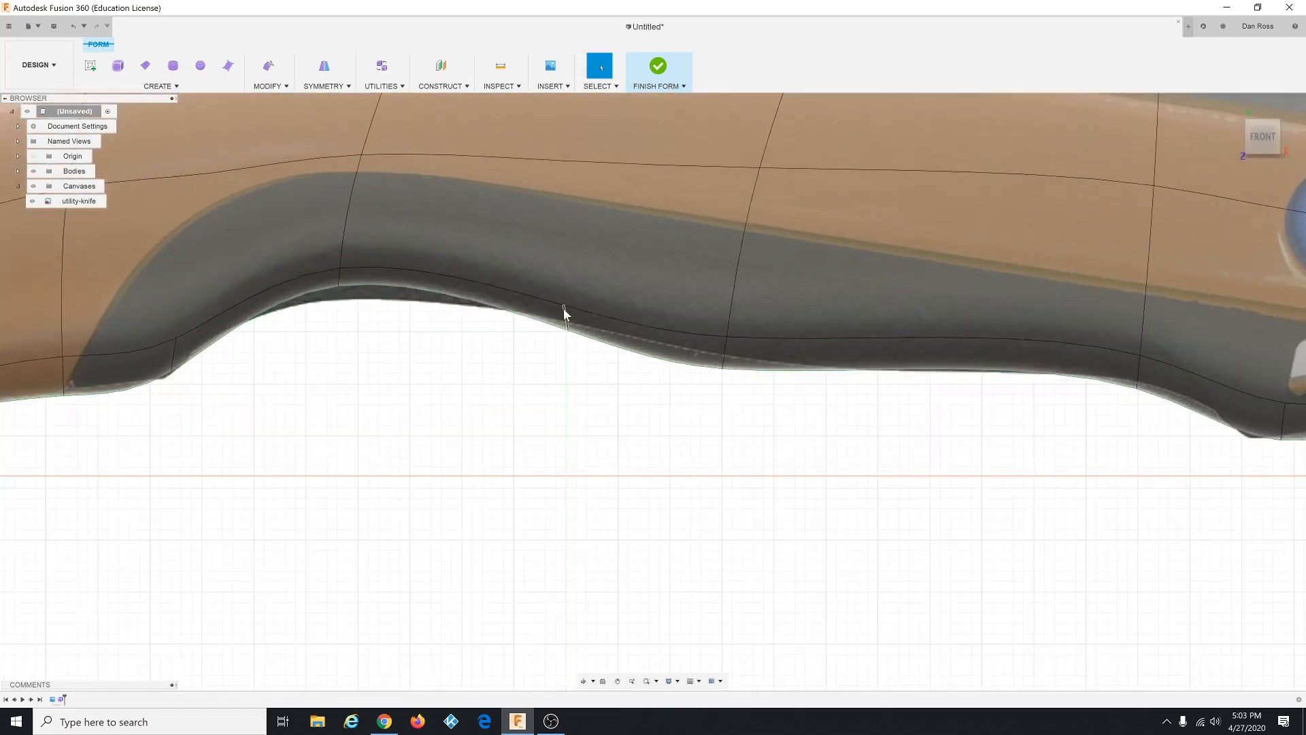
pyautogui.click(281, 87)
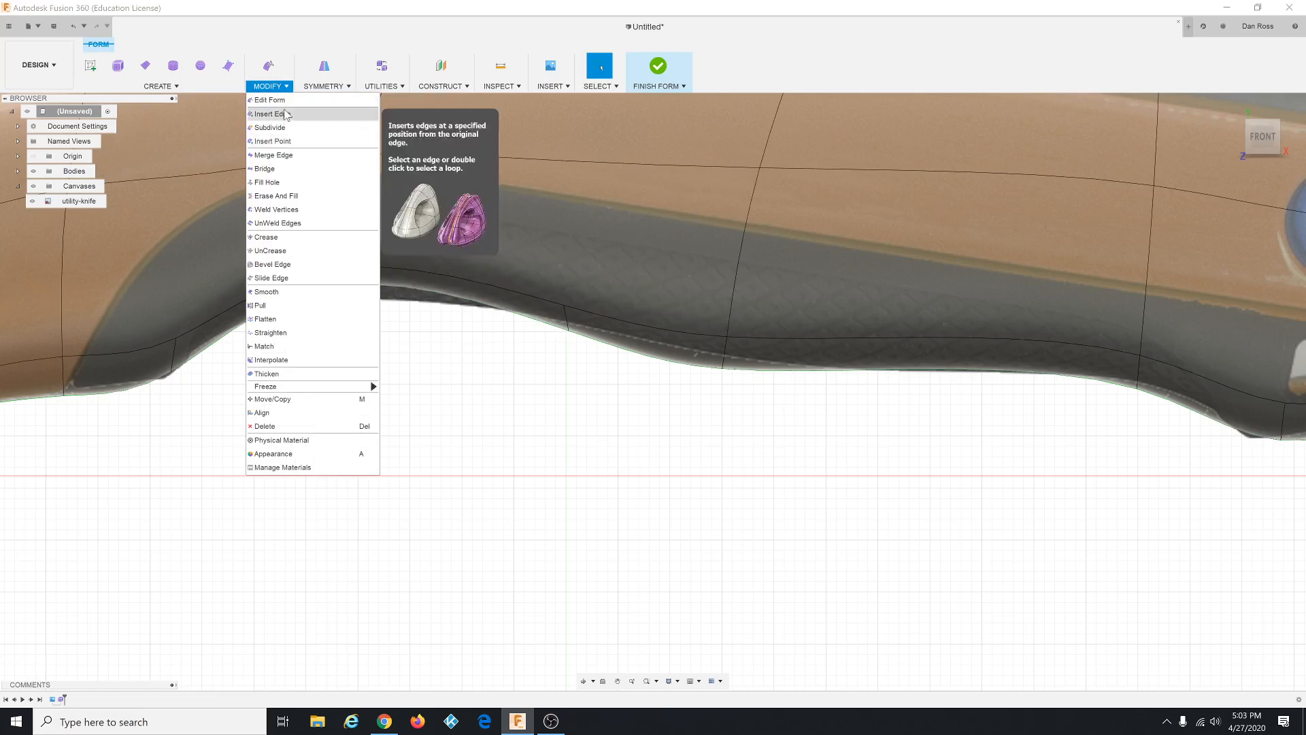
pyautogui.click(272, 100)
pyautogui.click(566, 315)
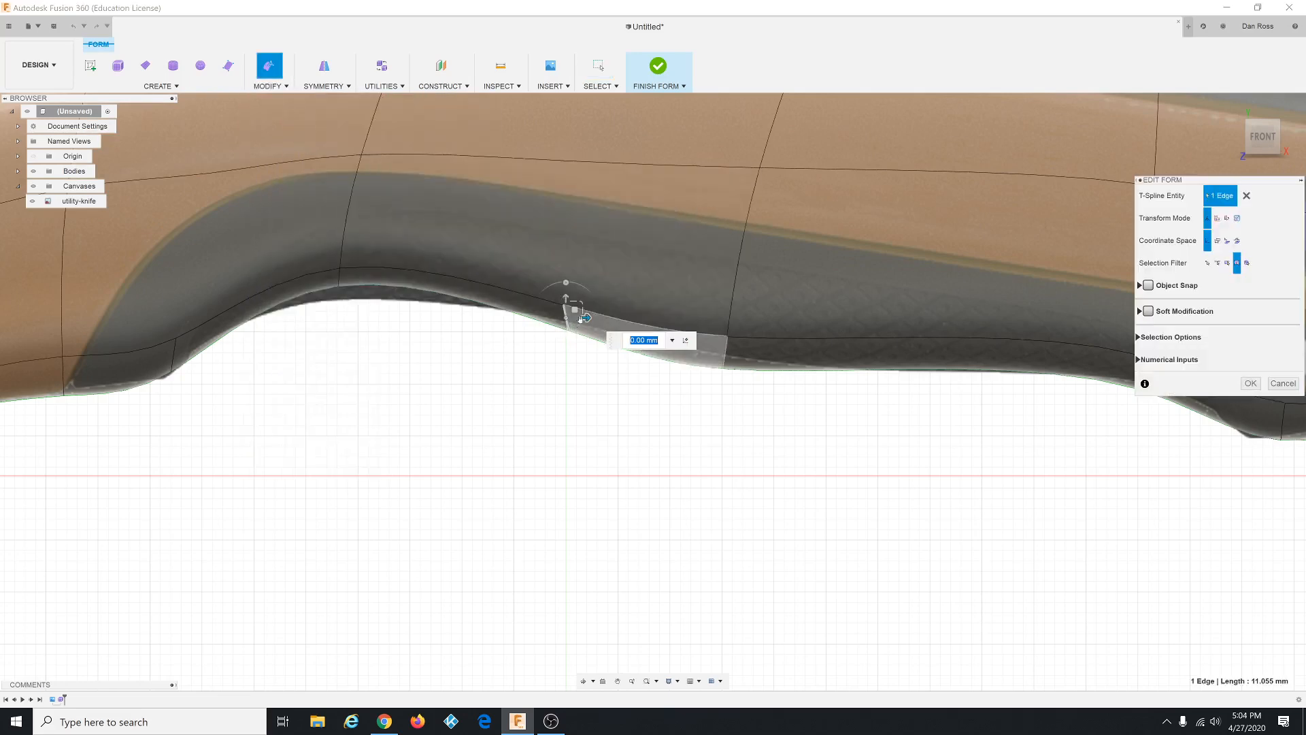
pyautogui.moveTo(566, 281); pyautogui.dragTo(584, 312)
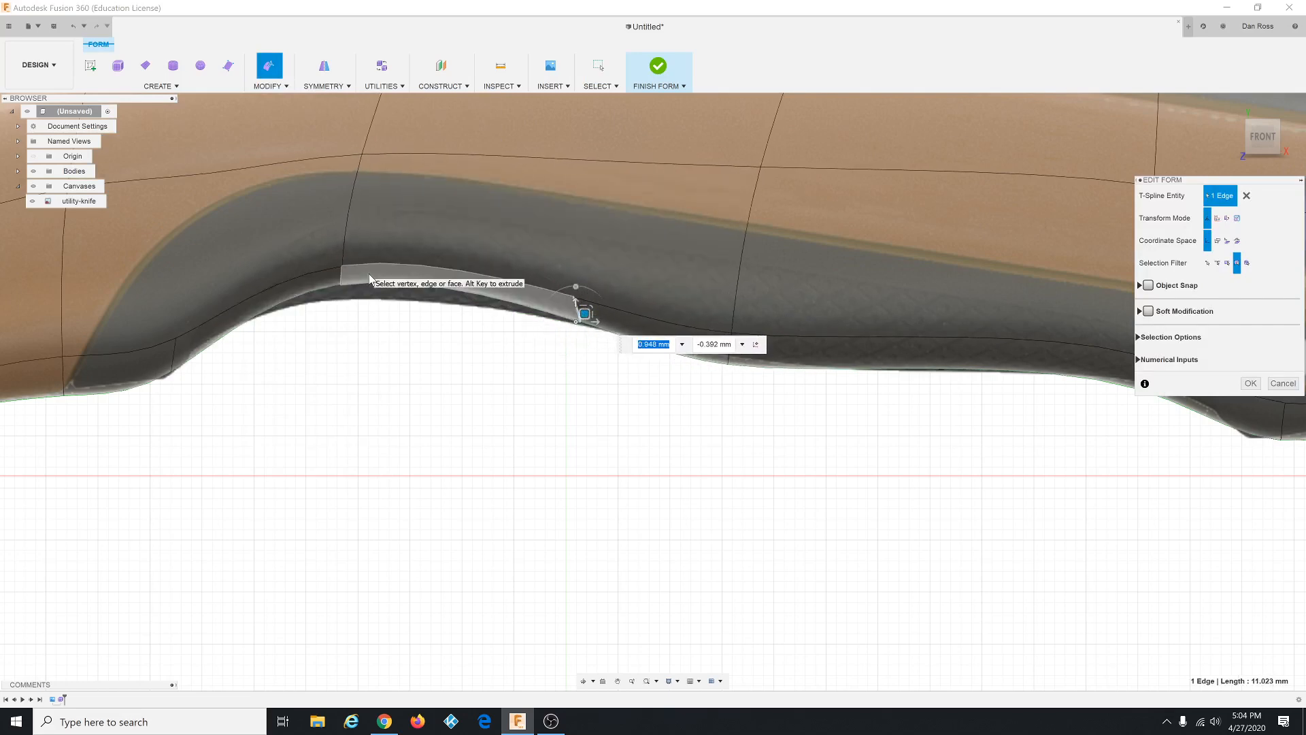
# Adjust the bottom face ahead of the inserted edge in the finger hollow, lowering it about 1.4 mm onto the canvas outline.
pyautogui.click(452, 278)
pyautogui.moveTo(468, 278); pyautogui.dragTo(459, 254)
pyautogui.moveTo(463, 253); pyautogui.dragTo(476, 297)
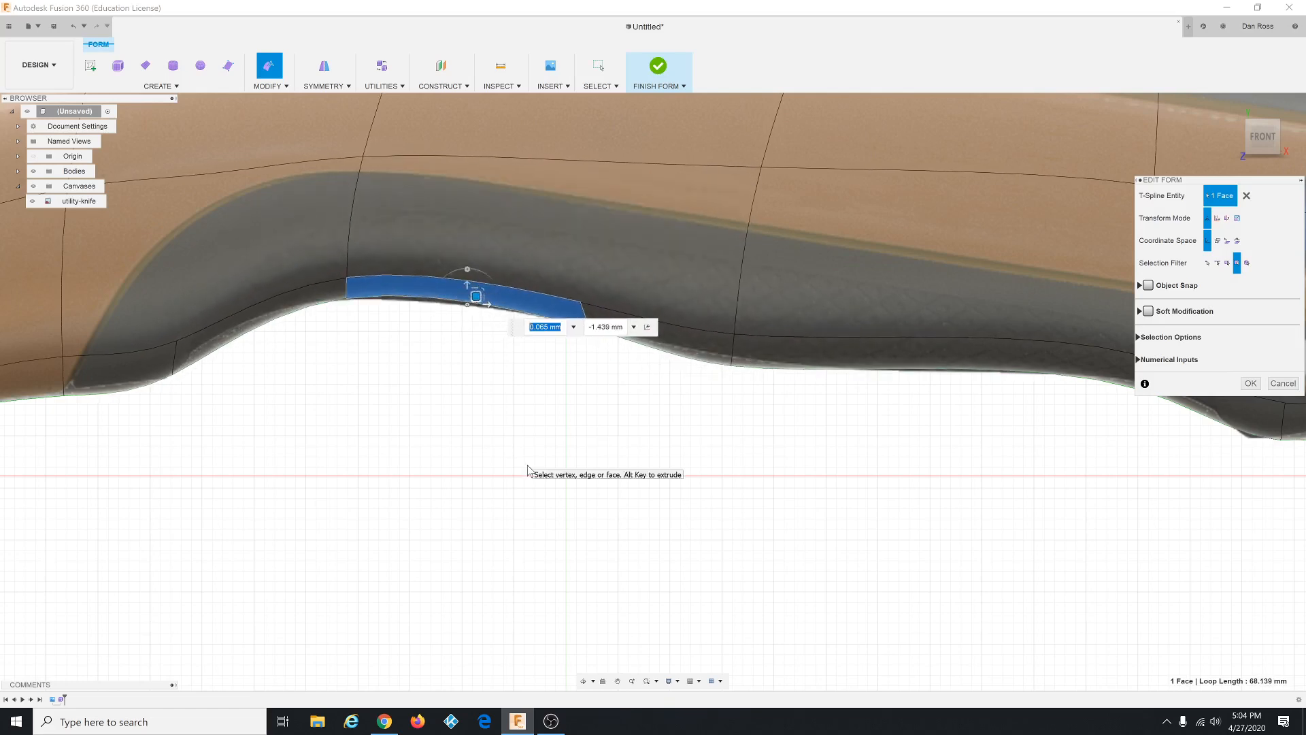
pyautogui.click(528, 469)
pyautogui.press('F6')
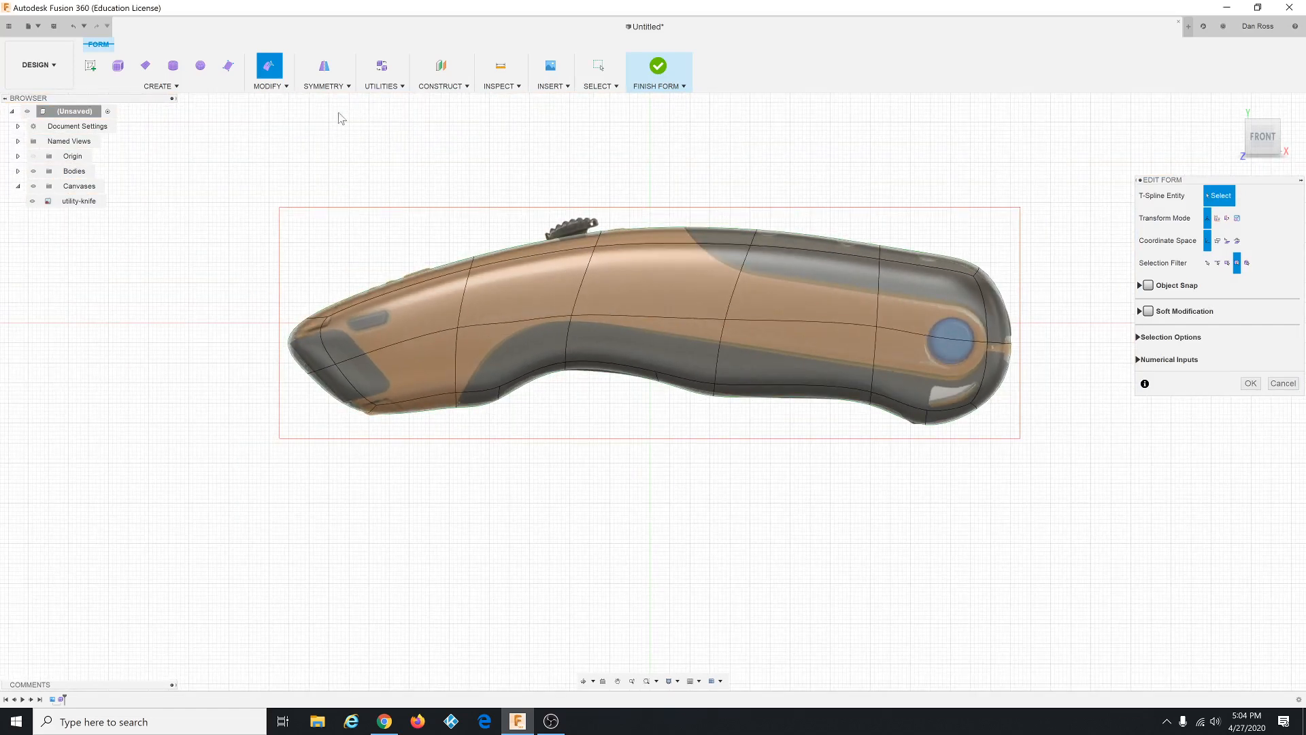
pyautogui.click(287, 88)
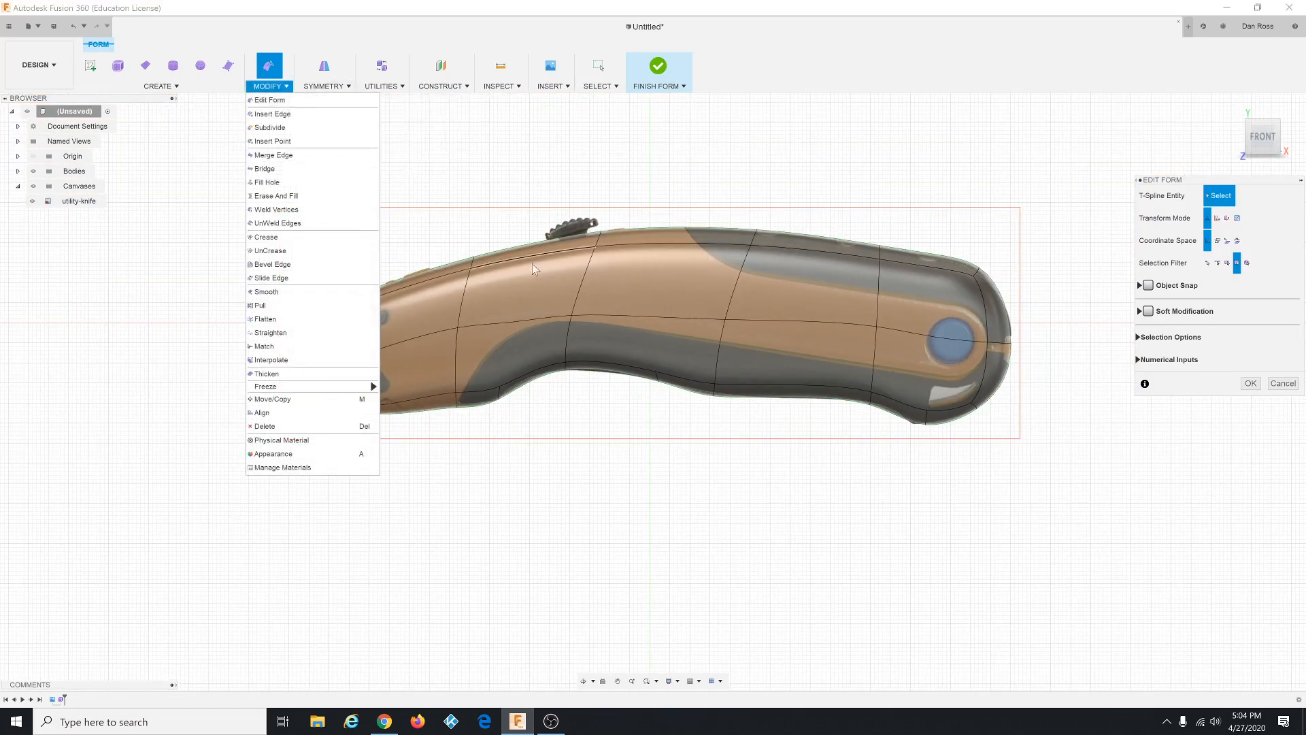
pyautogui.click(634, 440)
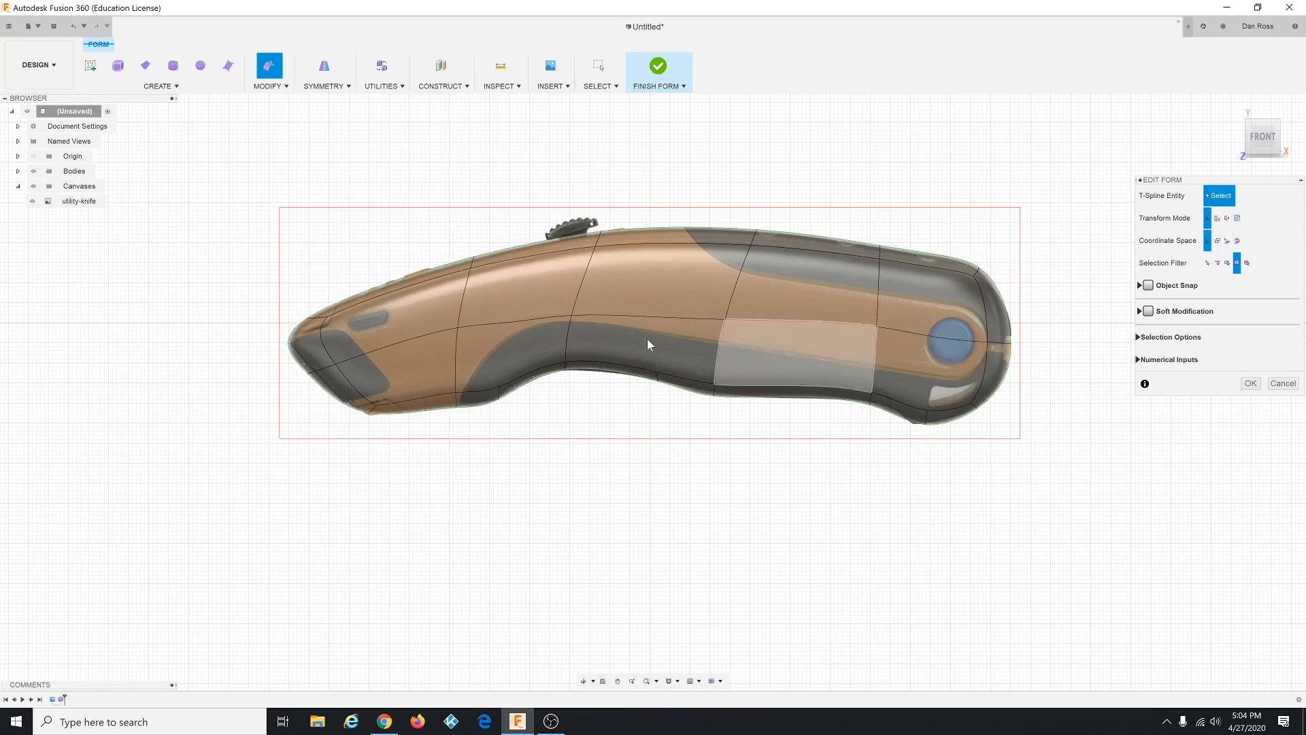
pyautogui.click(283, 91)
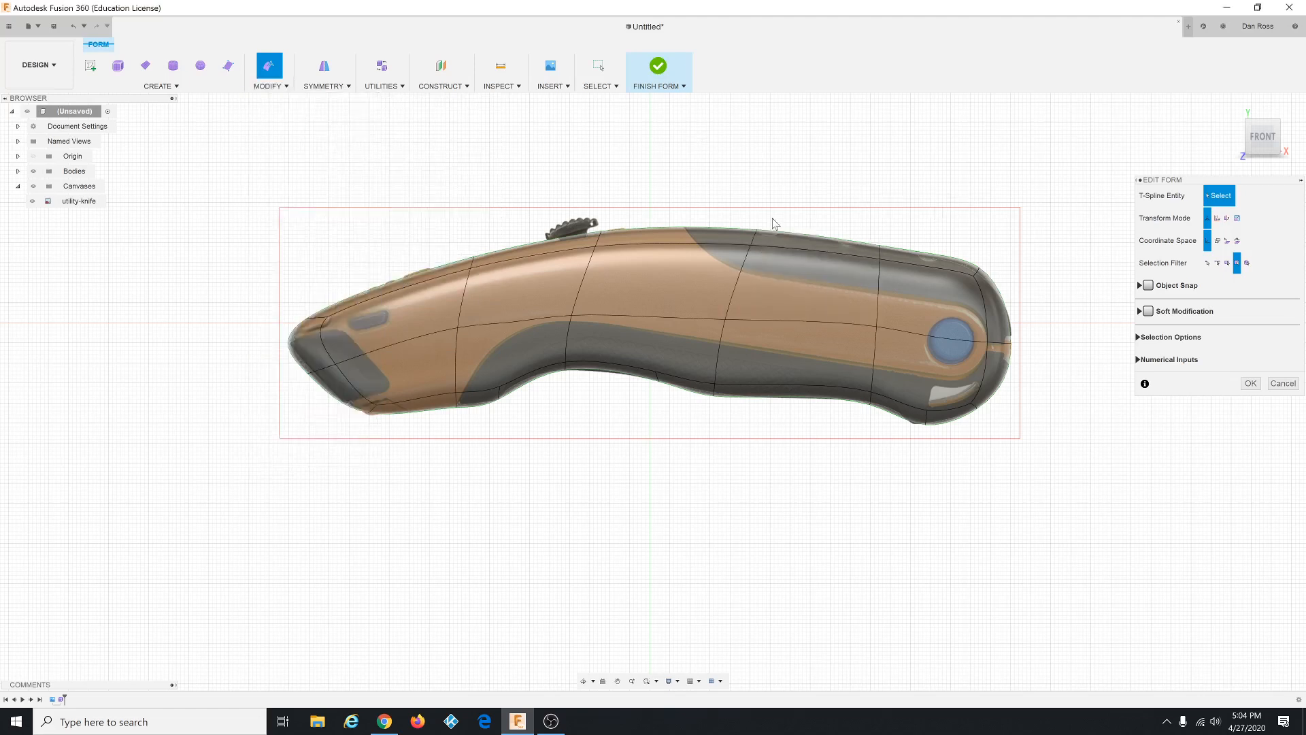
pyautogui.moveTo(760, 178)
pyautogui.keyDown('shift'); pyautogui.mouseDown(button='middle')
pyautogui.moveTo(805, 166)
pyautogui.moveTo(781, 183)
pyautogui.moveTo(708, 179)
pyautogui.moveTo(704, 194)
pyautogui.moveTo(732, 225)
pyautogui.moveTo(790, 184)
pyautogui.moveTo(770, 187)
pyautogui.mouseUp(button='middle'); pyautogui.keyUp('shift')
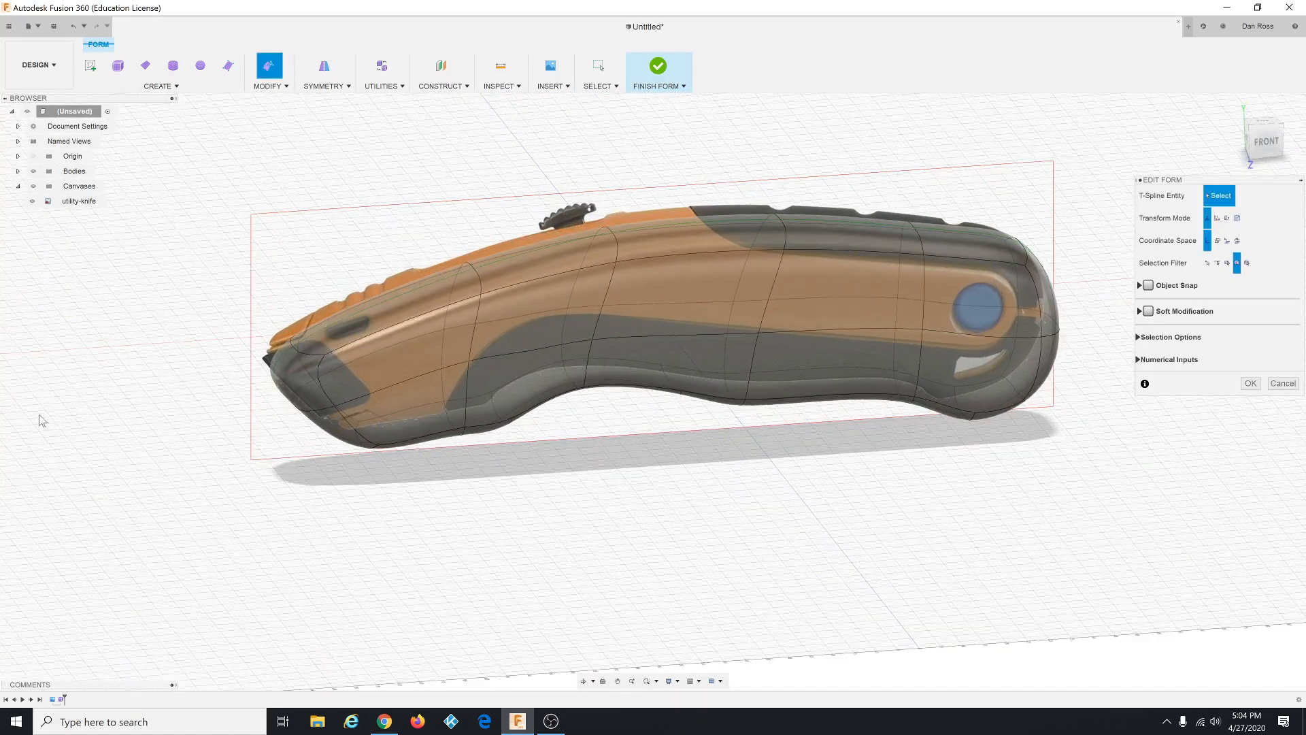